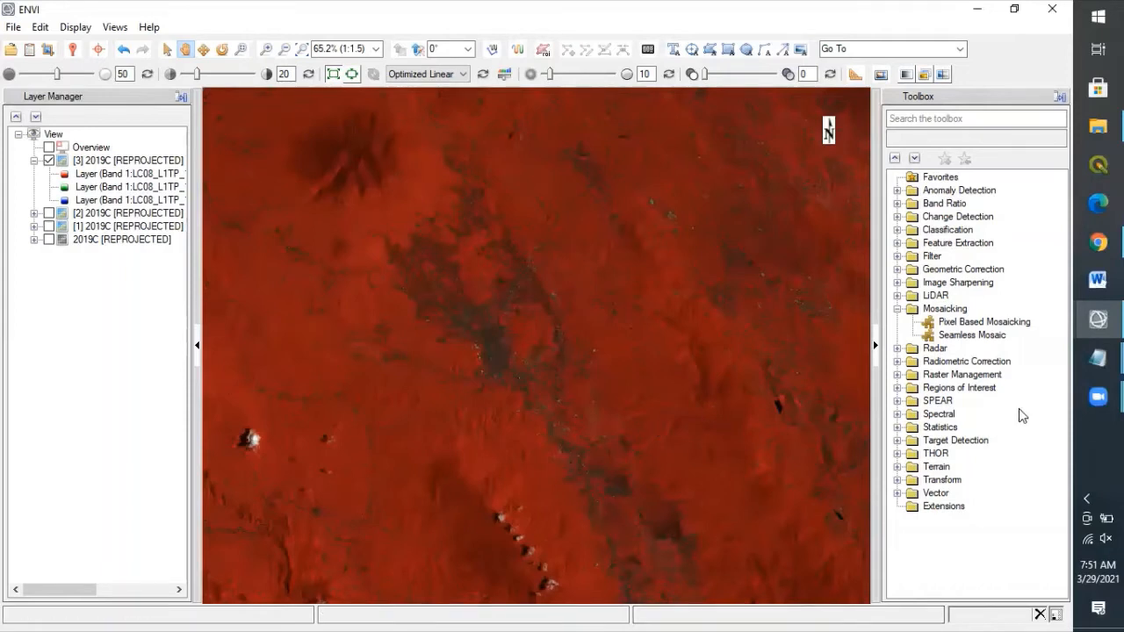
Step: Bring the untitled Notepad notes over ENVI and scroll down to the reflectance and spectral radiance formulas
mouse_move(1098, 357)
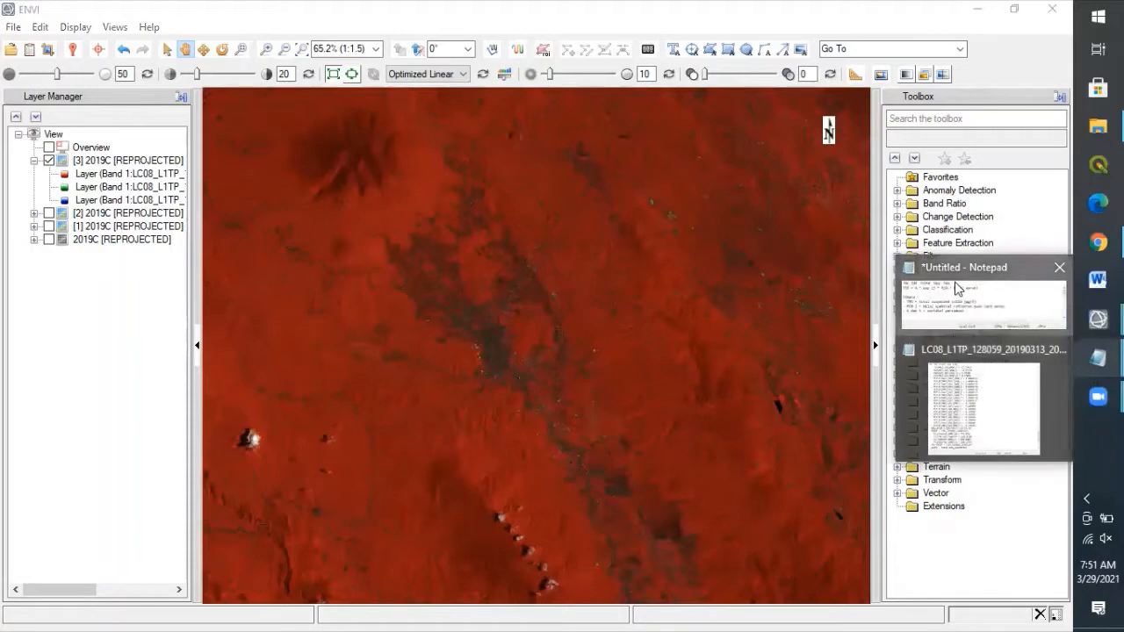
left_click(974, 299)
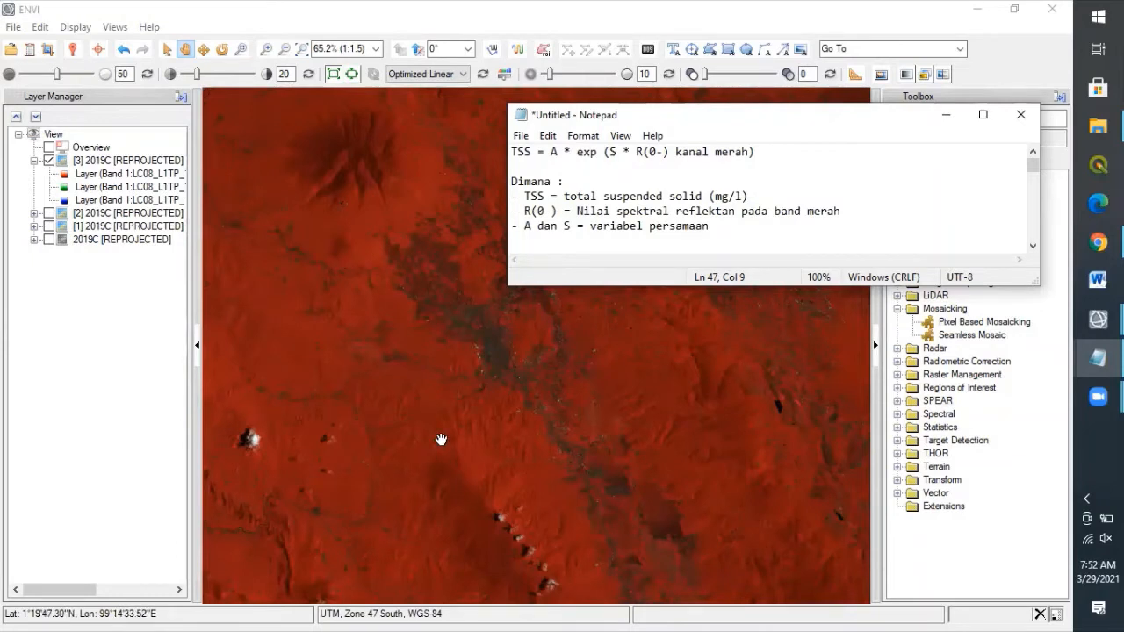
left_click(1033, 247)
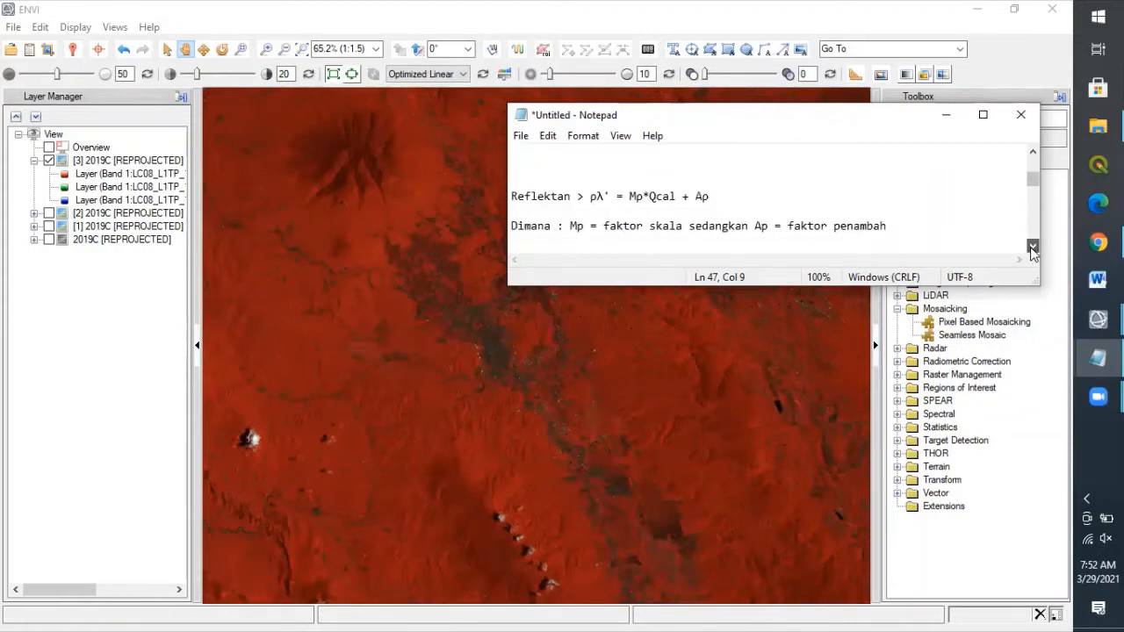
left_click(1033, 247)
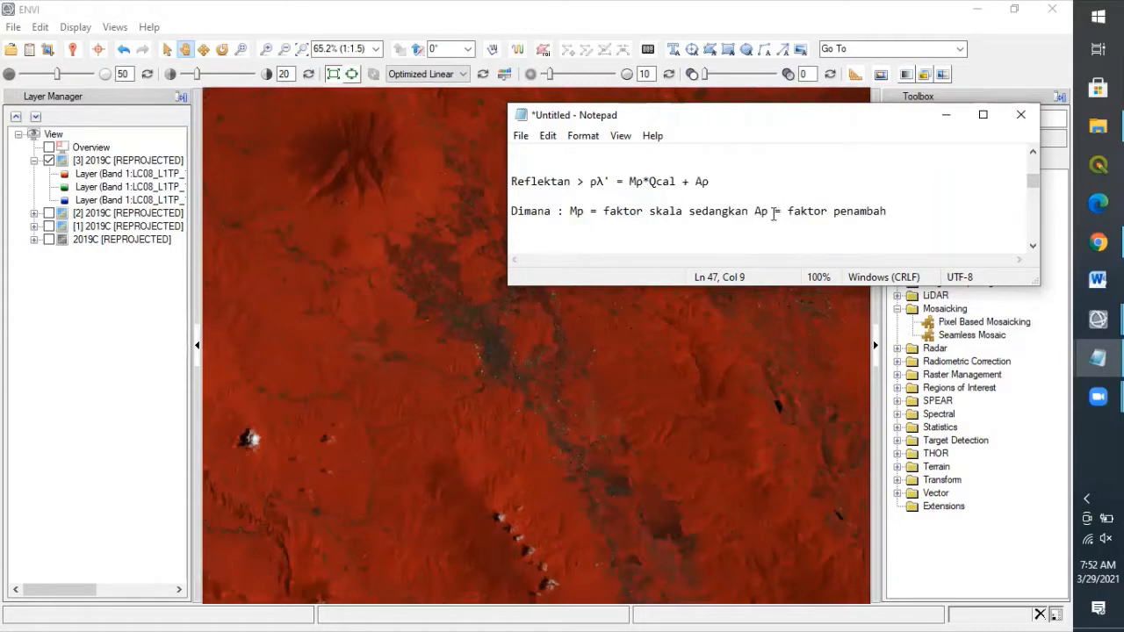
left_click(1032, 246)
left_click_drag(1033, 249, 1032, 249)
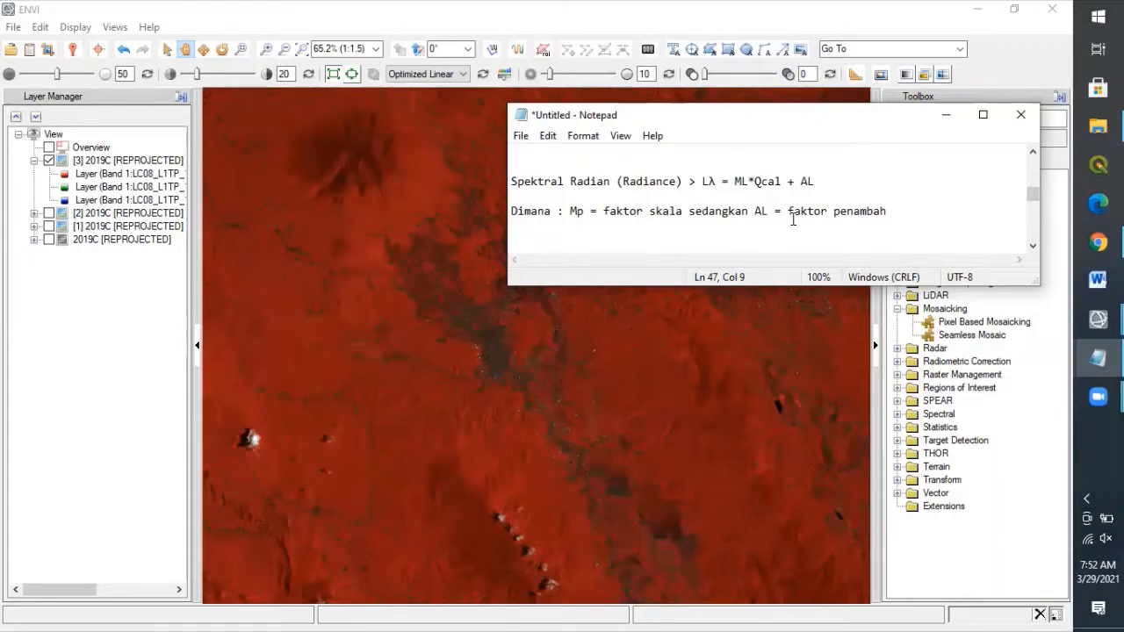
Step: Return to ENVI's red false-colour composite of layer [3]
left_click(796, 77)
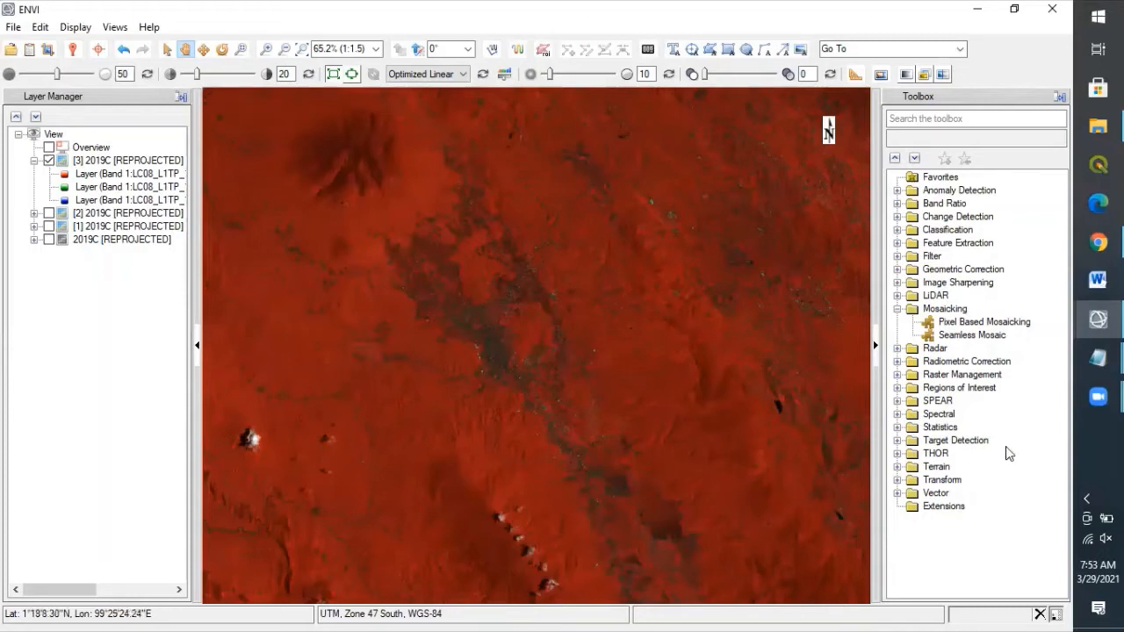
Step: Review the TOA reflectance formula and its term definitions in Notepad, then minimize the notes
mouse_move(1097, 357)
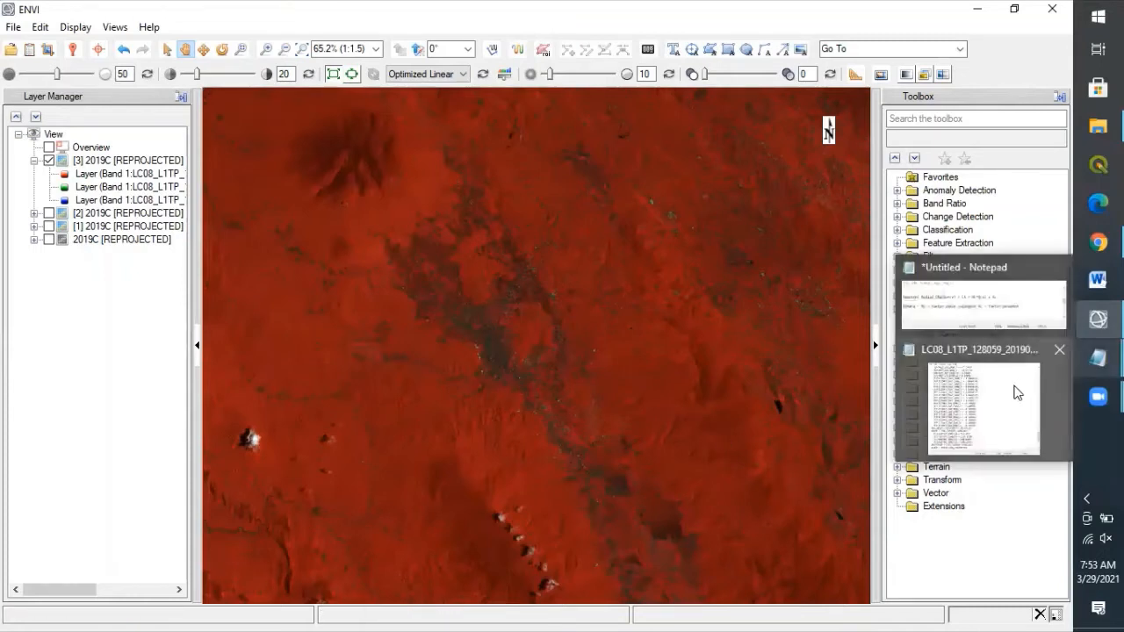
left_click(984, 314)
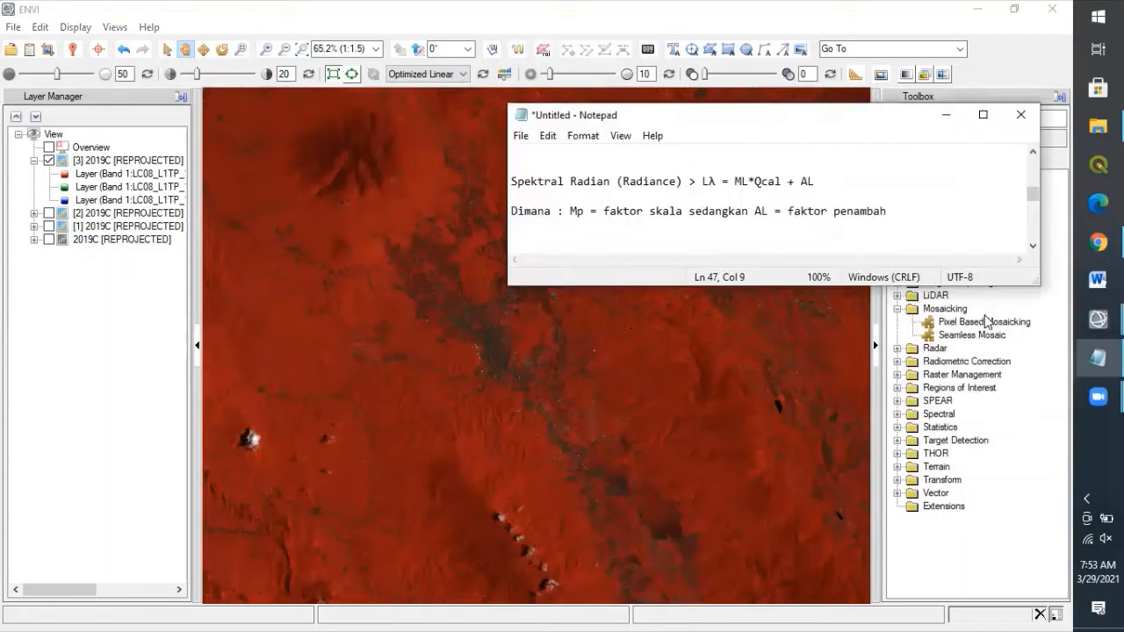
left_click(1032, 247)
left_click(1032, 246)
left_click(1033, 249)
left_click(1032, 250)
left_click(1032, 249)
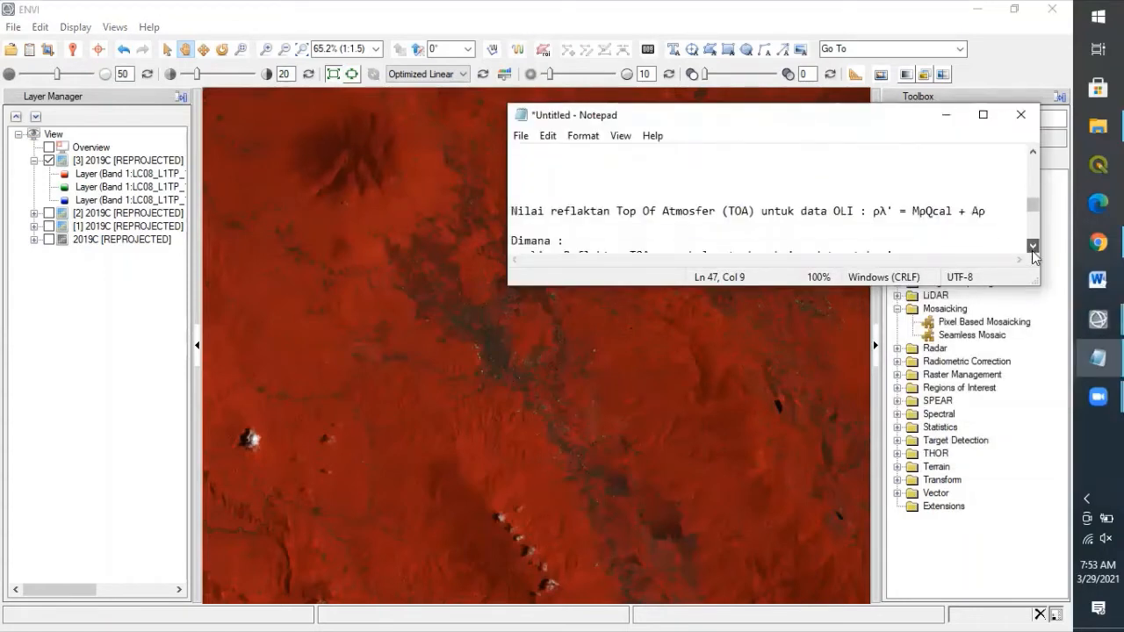
left_click(1033, 249)
left_click(1033, 249)
left_click(1032, 250)
left_click(1033, 250)
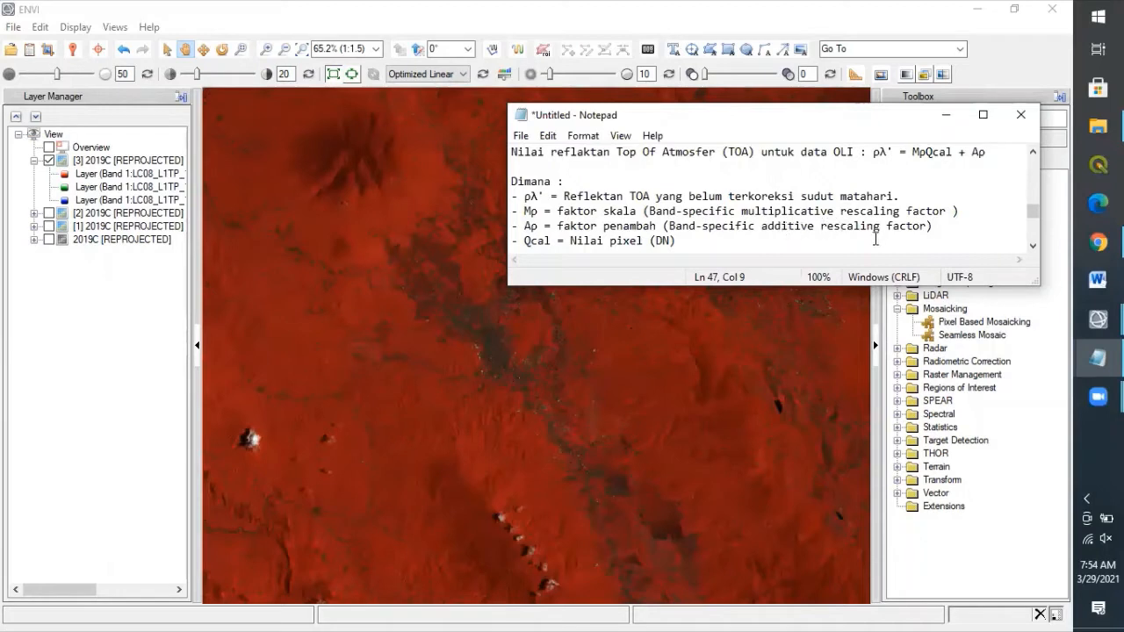
left_click(1035, 246)
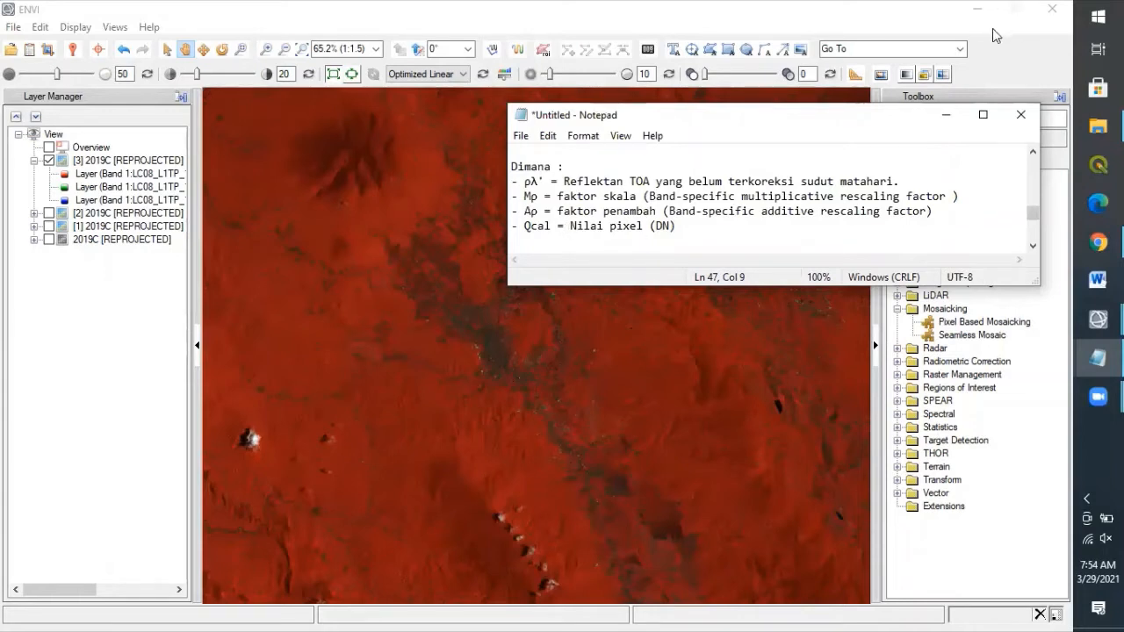
left_click(945, 116)
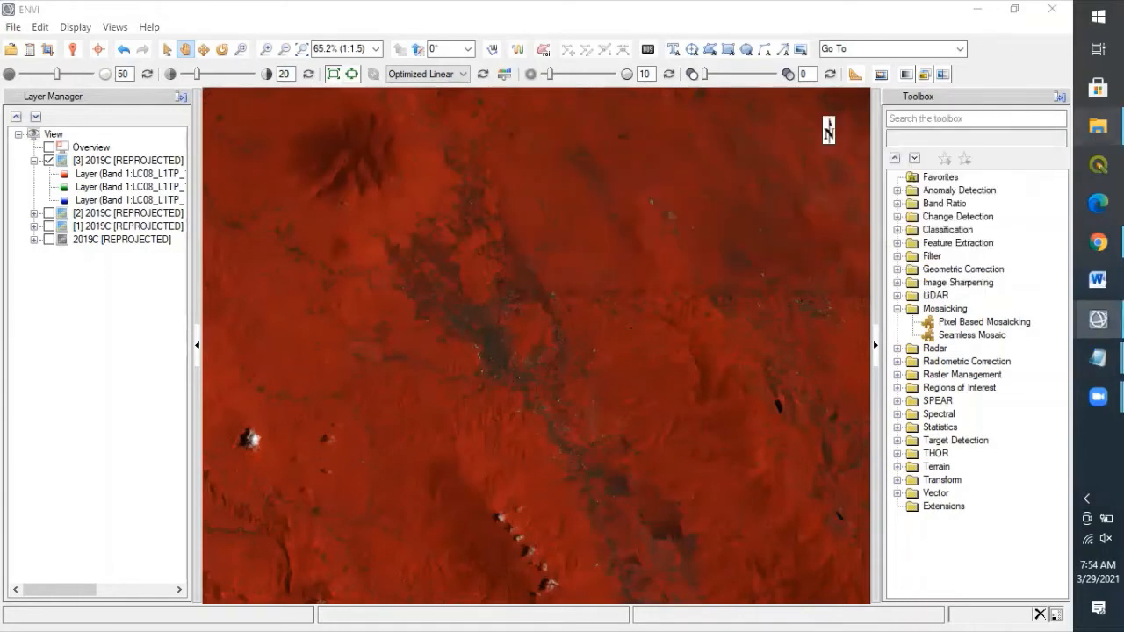
Step: Preview the ANG and MTL metadata files in the 2019C folder, then bring the open MTL Notepad copy forward
left_click(1097, 127)
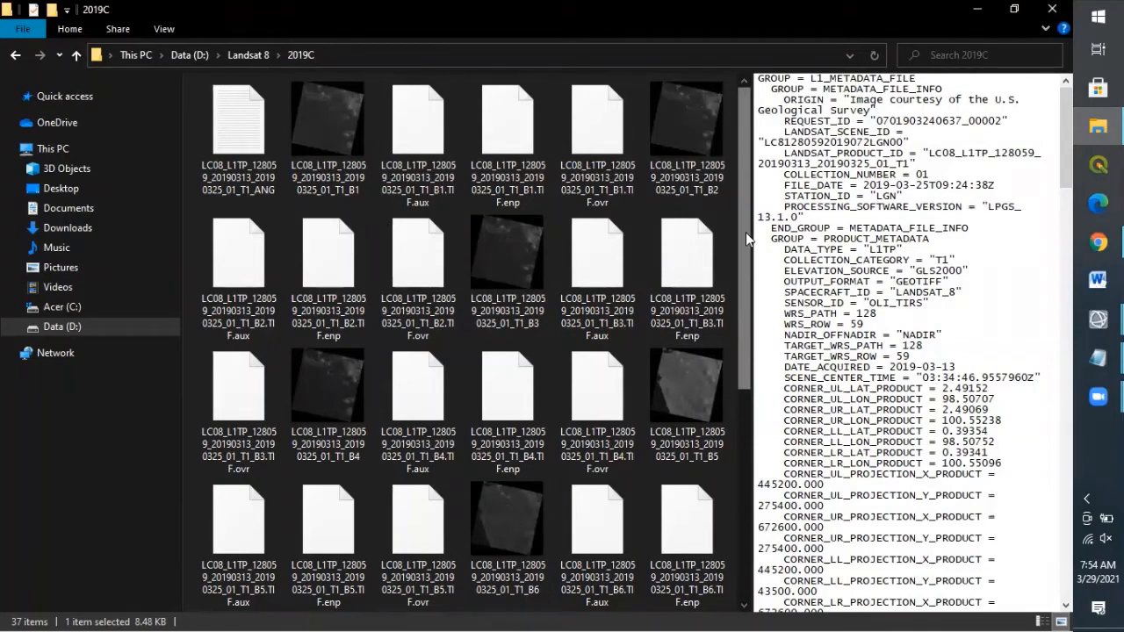
left_click_drag(746, 232, 745, 400)
scroll(705, 293, "up", 3)
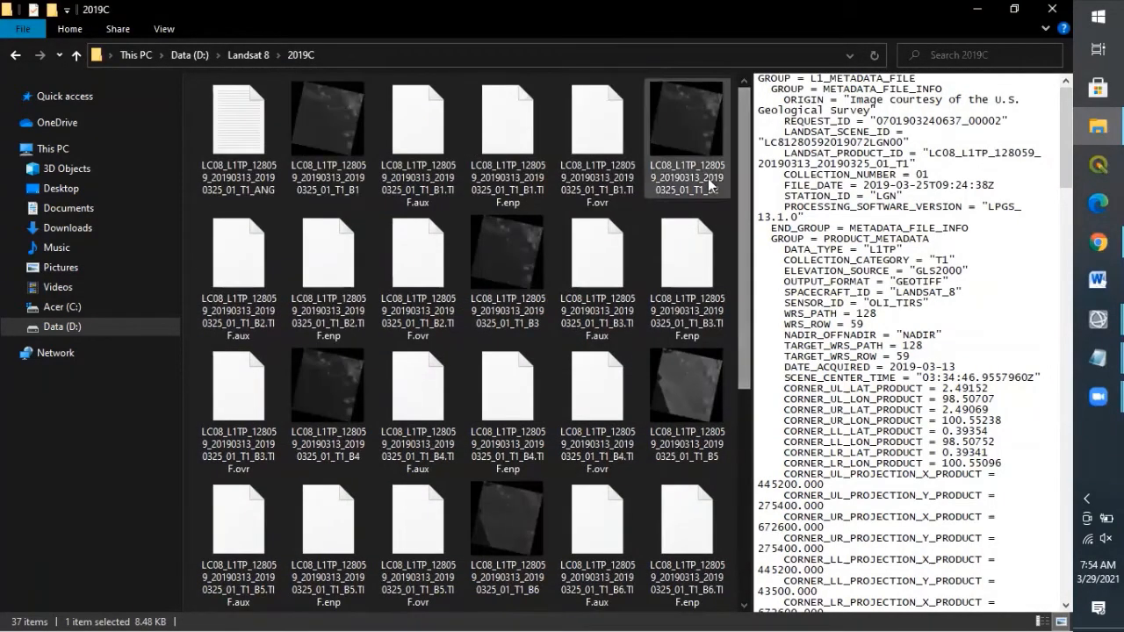
left_click(221, 165)
left_click_drag(744, 142, 757, 463)
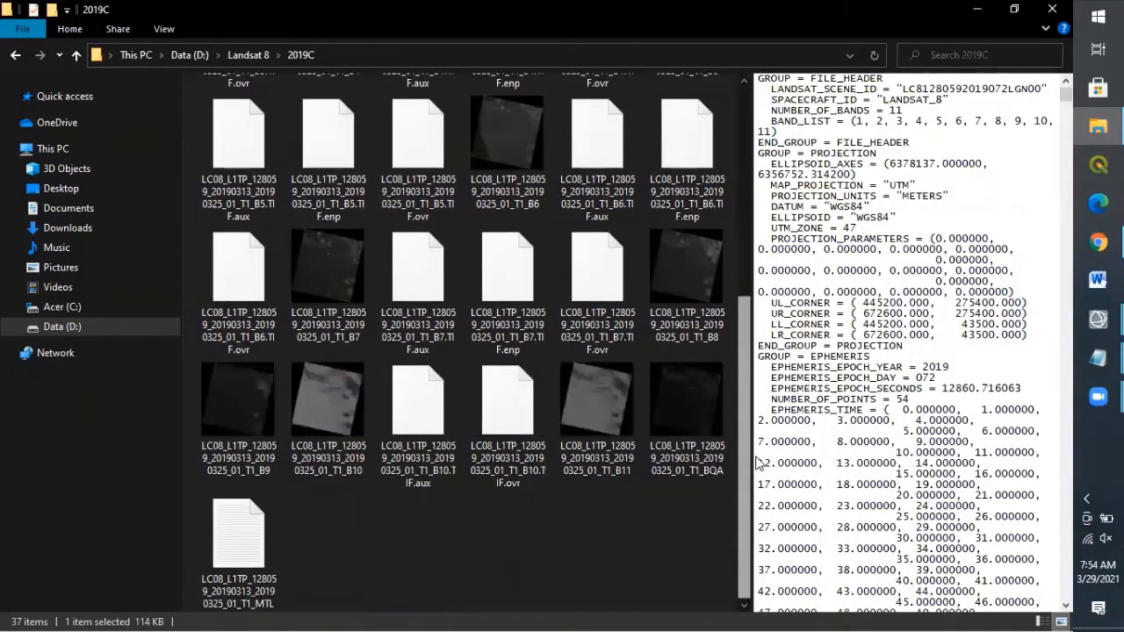
left_click(244, 557)
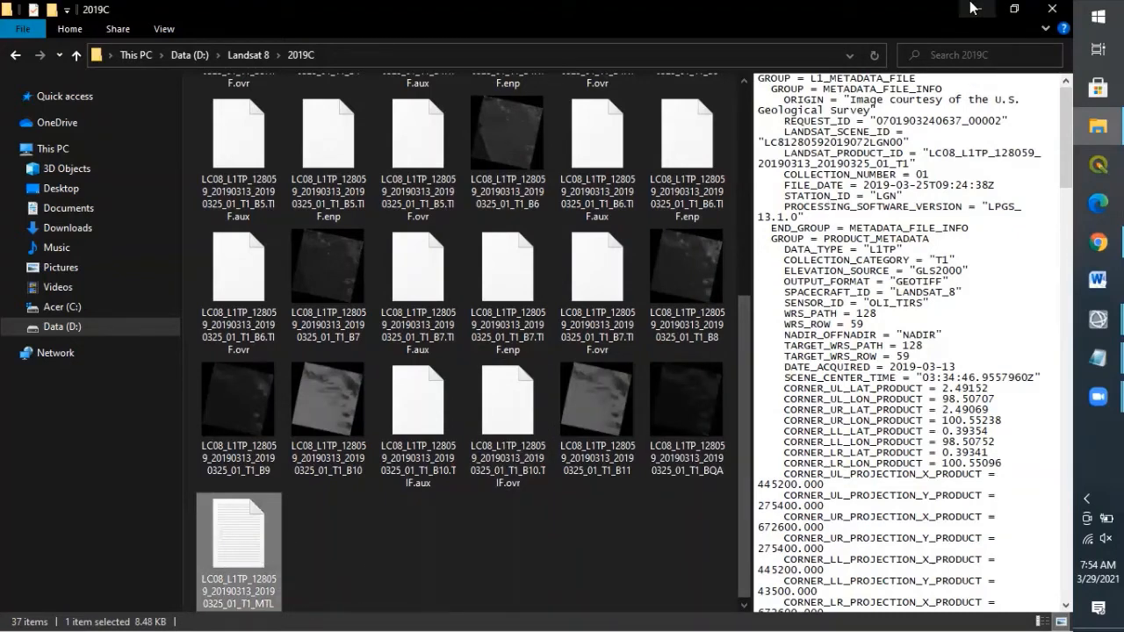
mouse_move(1097, 358)
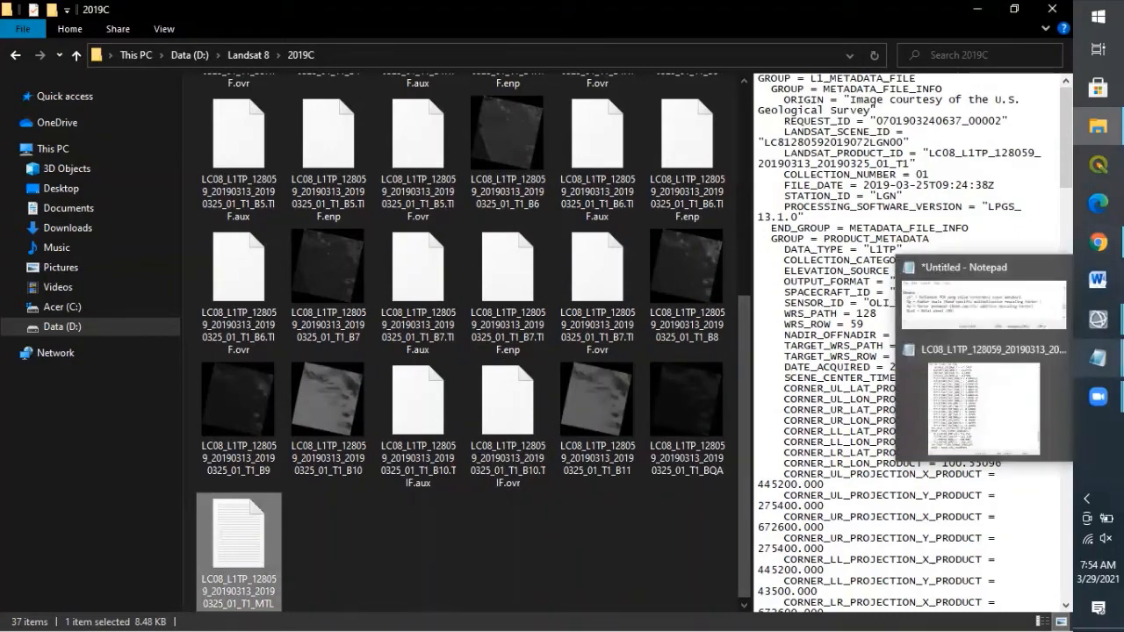
left_click(981, 395)
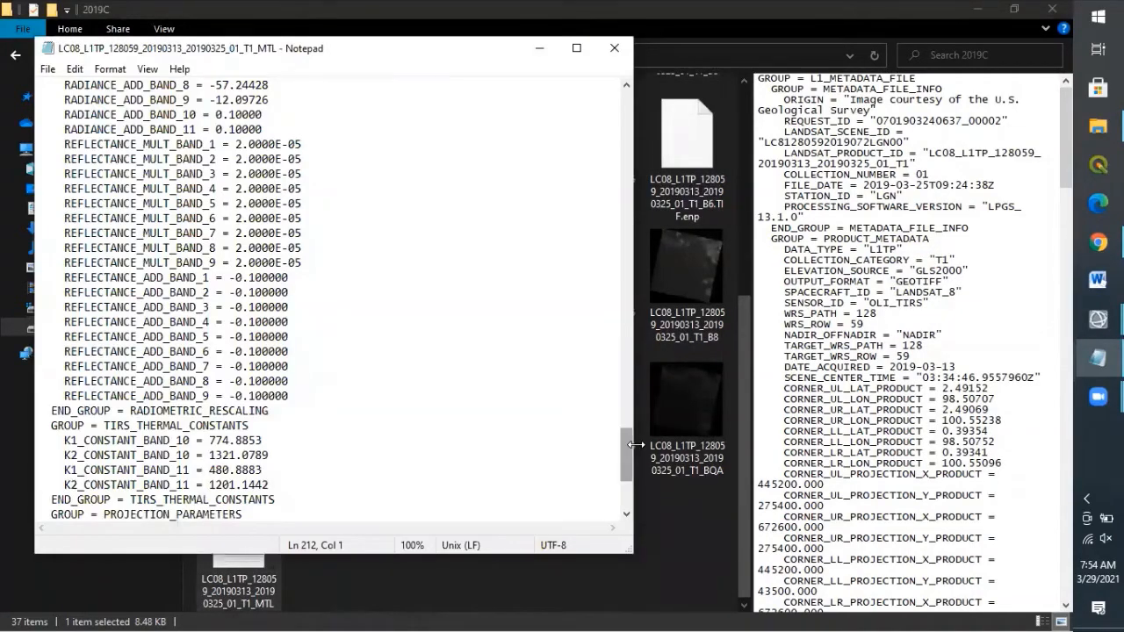
Step: Scroll to RADIOMETRIC_RESCALING and highlight REFLECTANCE_MULT and REFLECTANCE_ADD lines for bands 1–9
left_click_drag(628, 451, 665, 105)
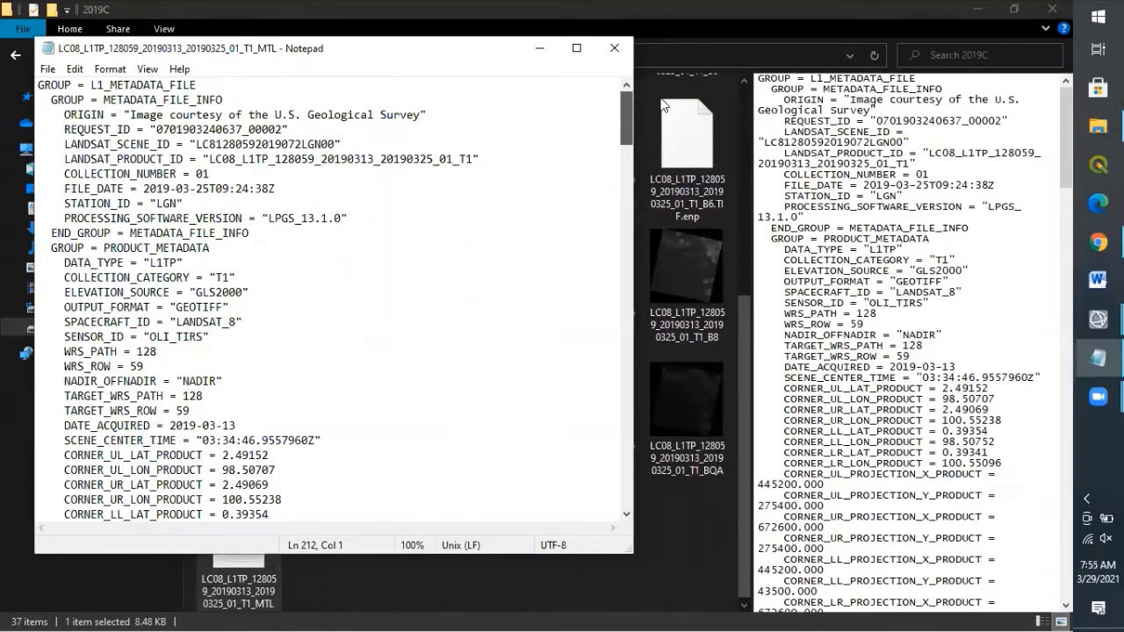
left_click_drag(665, 105, 596, 440)
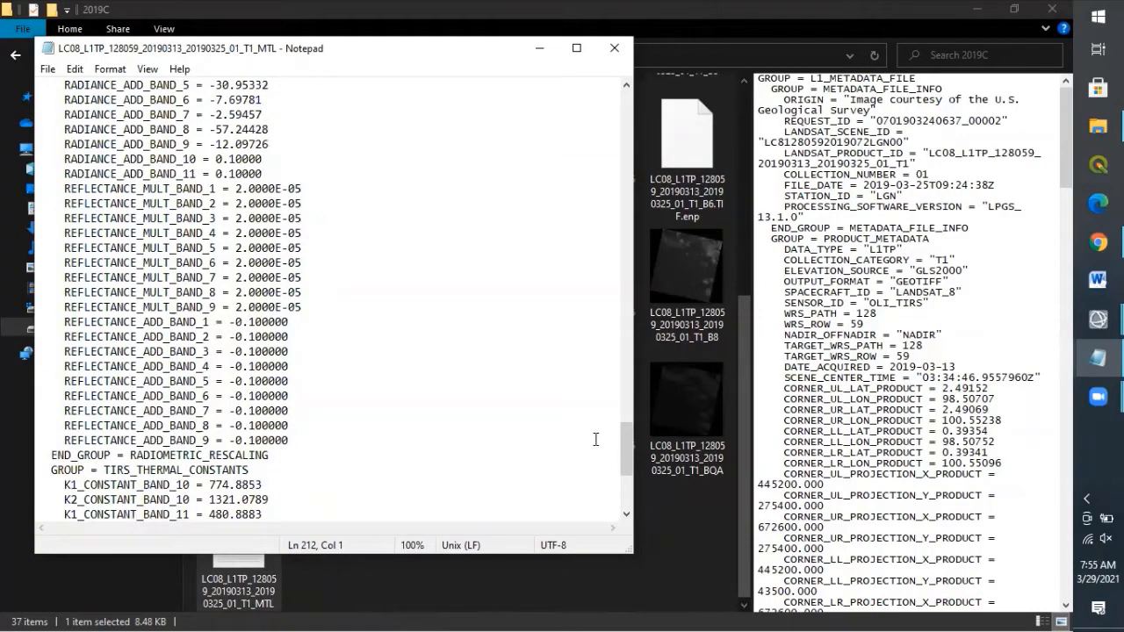
left_click_drag(628, 438, 629, 429)
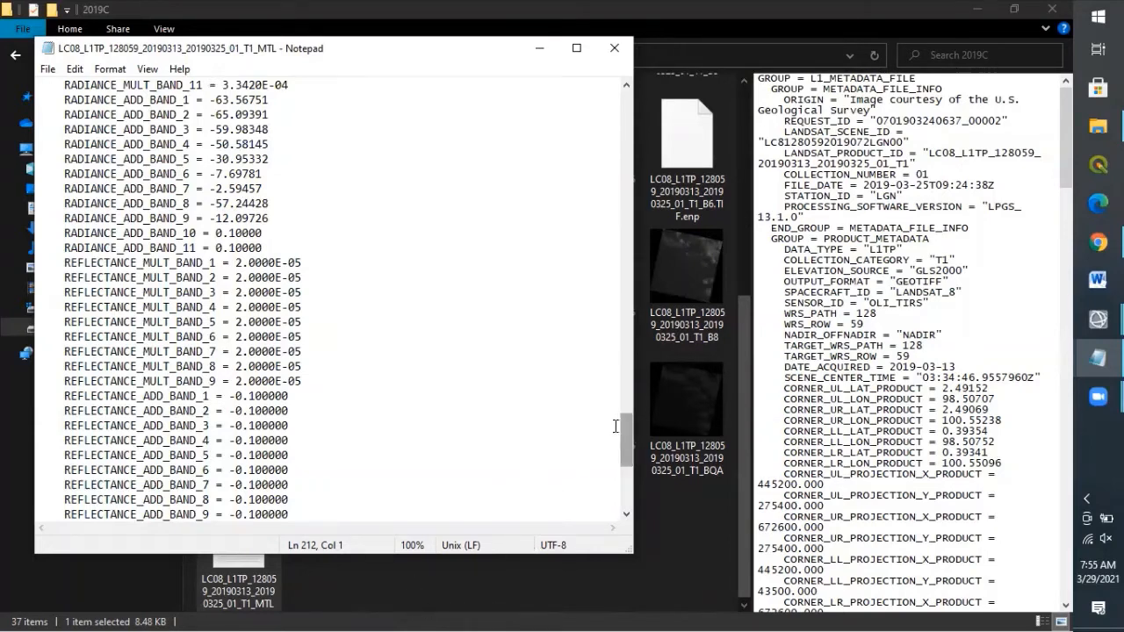
left_click_drag(628, 425, 629, 438)
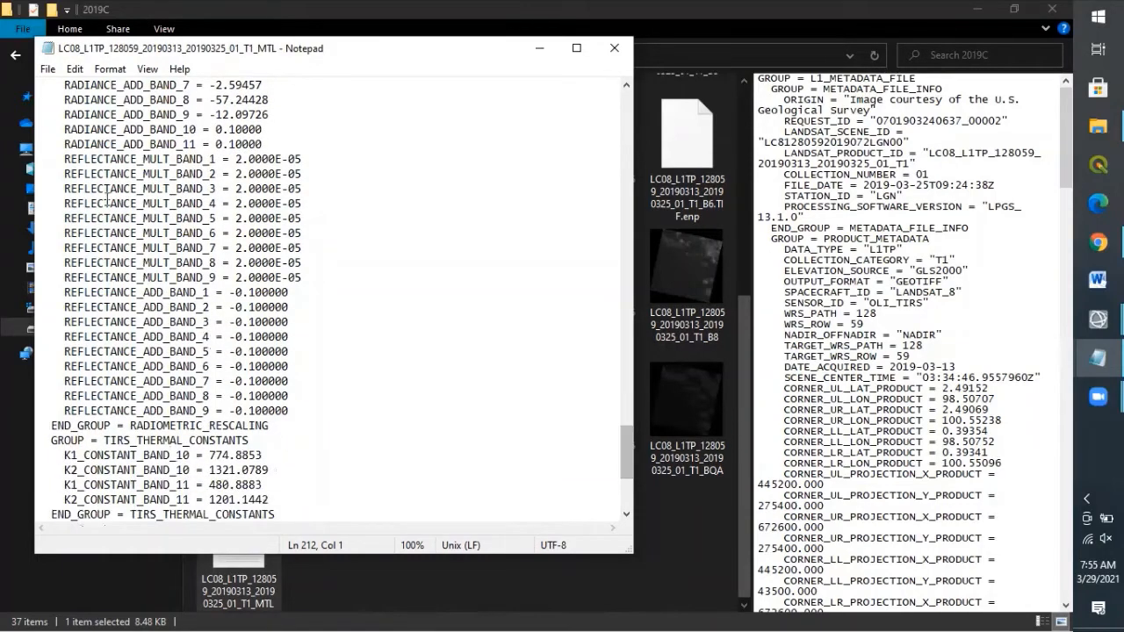
left_click_drag(65, 160, 302, 412)
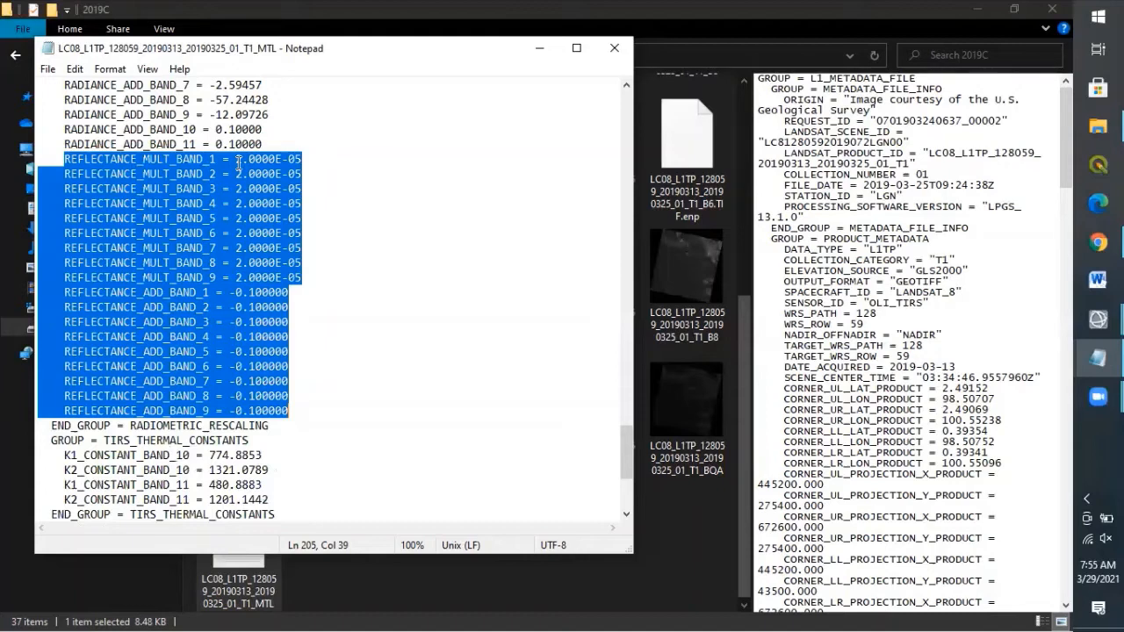
Step: Highlight the band 1 multiplier 2.0000E-05, the additive factors, then all reflectance values, and return to ENVI
left_click_drag(235, 159, 282, 160)
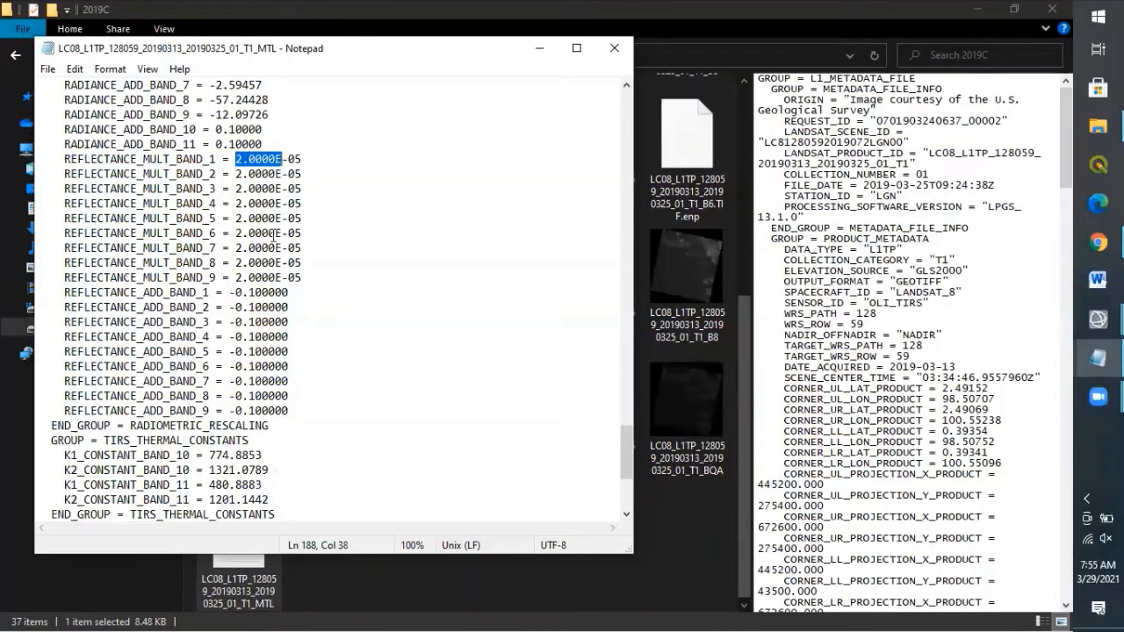
left_click_drag(230, 293, 313, 306)
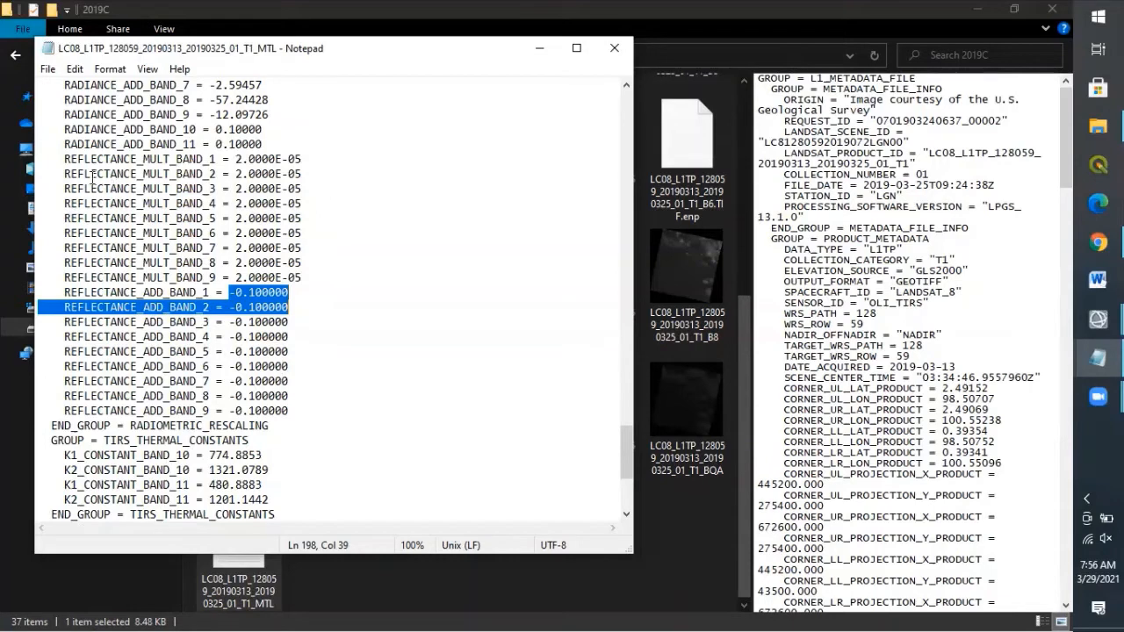
left_click(65, 159)
left_click_drag(129, 188, 316, 410)
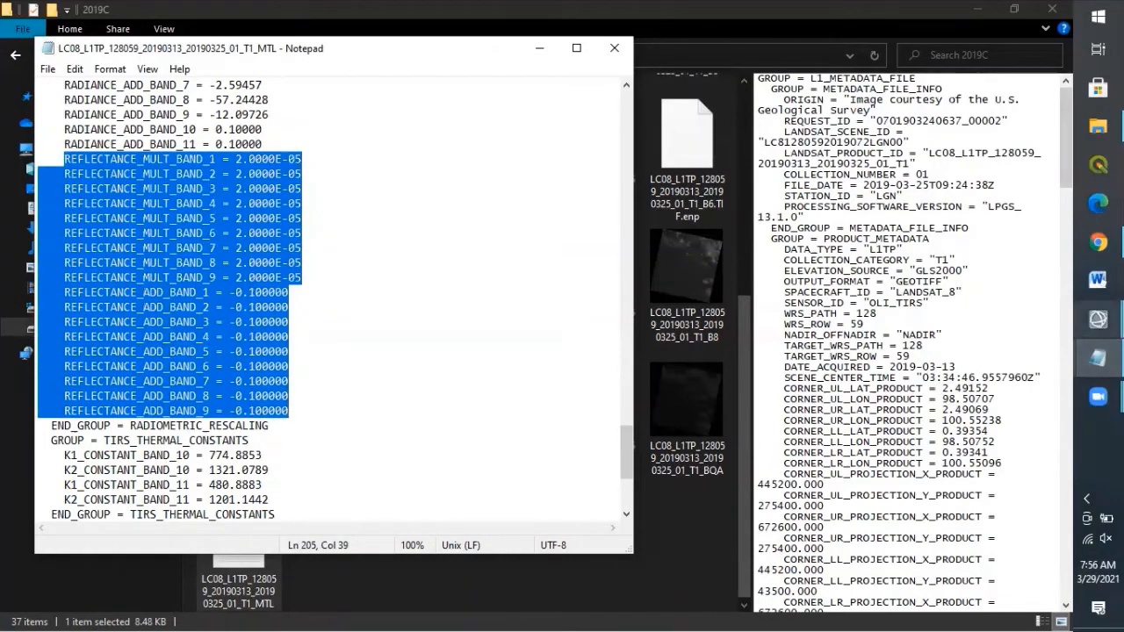
mouse_move(1098, 357)
left_click(996, 378)
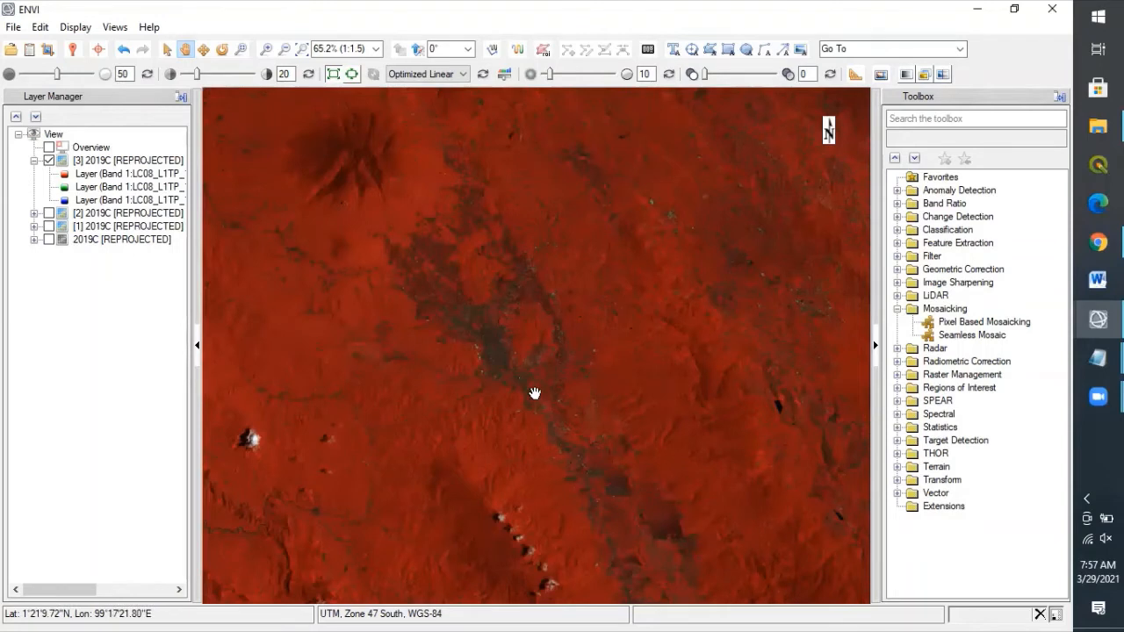
Step: Collapse Mosaicking and launch Band Math from the Band Ratio toolbox folder
double_click(944, 308)
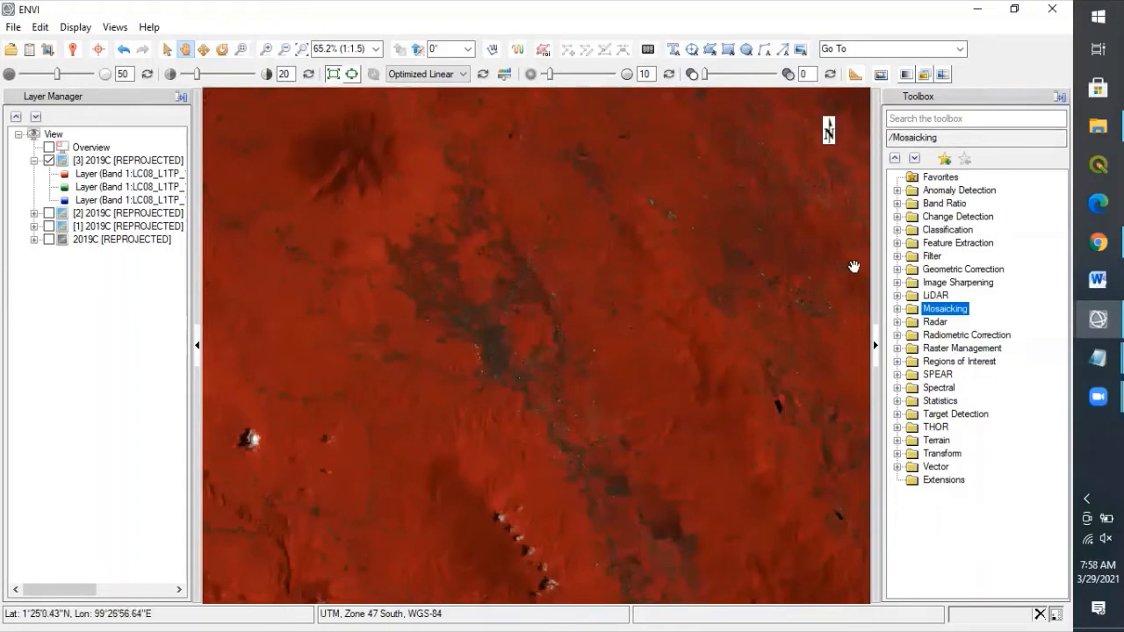
left_click(897, 204)
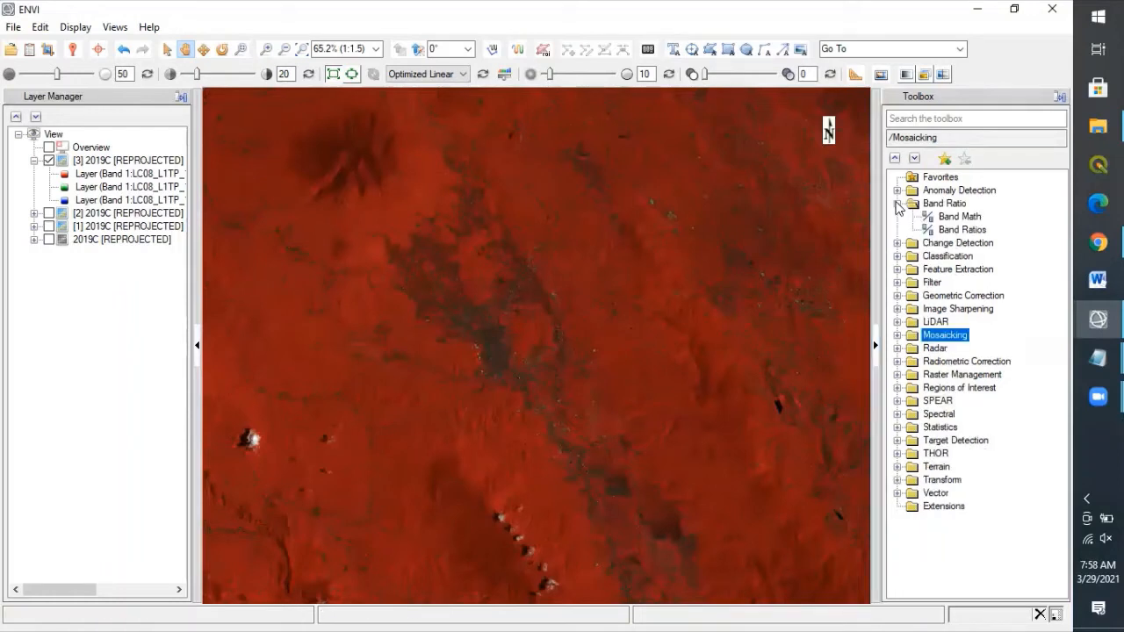
double_click(944, 217)
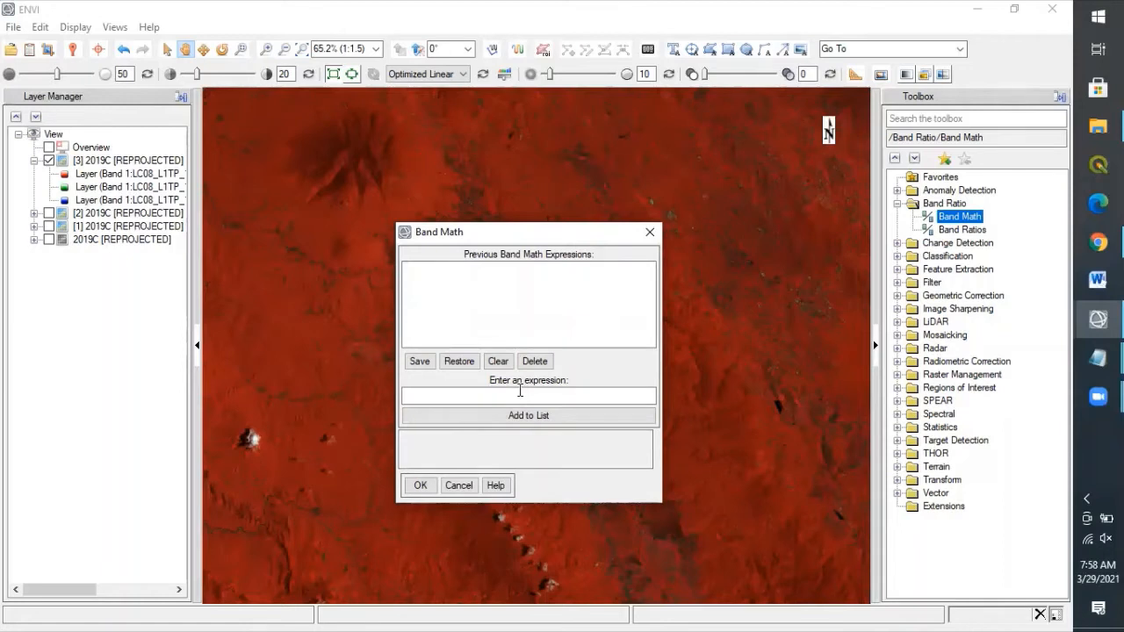
mouse_move(1097, 357)
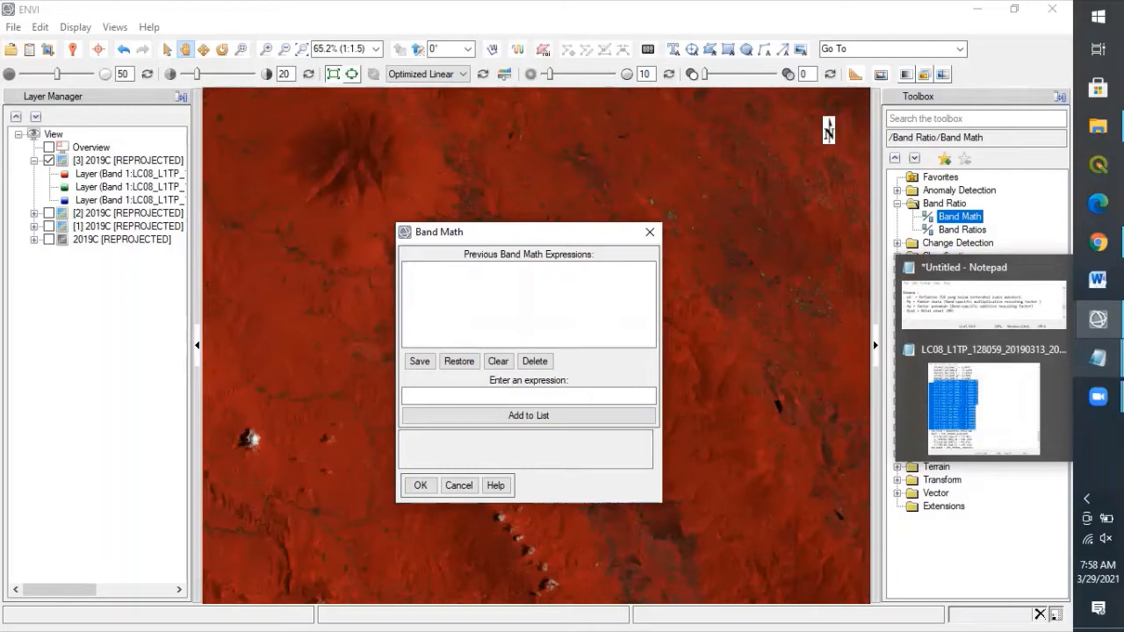
Step: Bring the formula notes forward and scroll to the TOA reflectance formula and its Qcal definition
left_click(1035, 325)
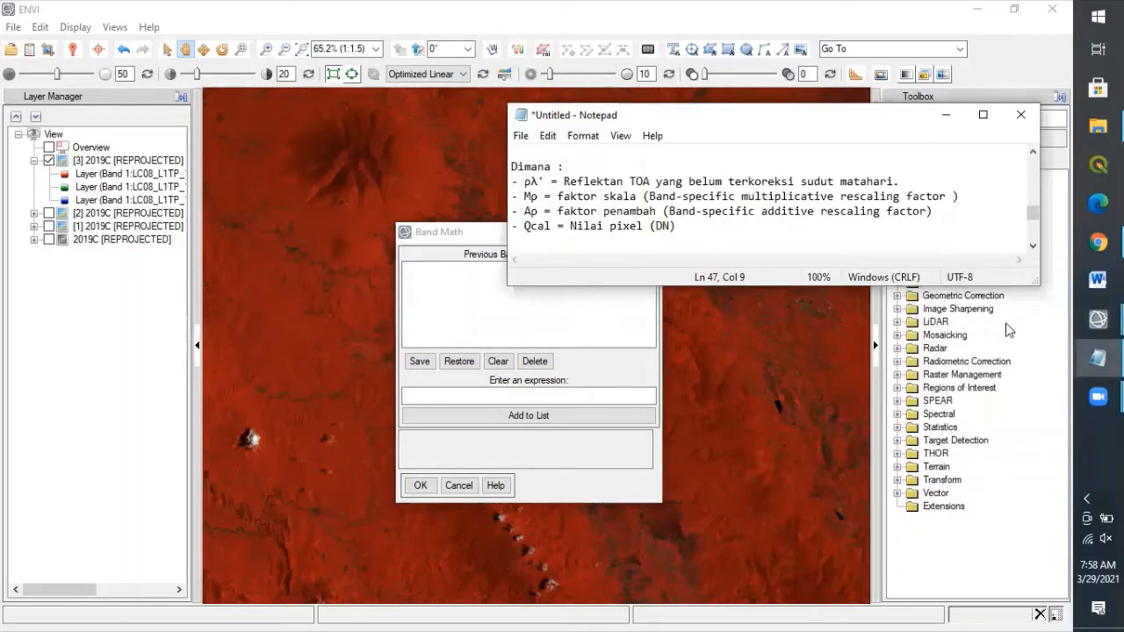
left_click(1032, 247)
left_click(1033, 247)
left_click(1032, 246)
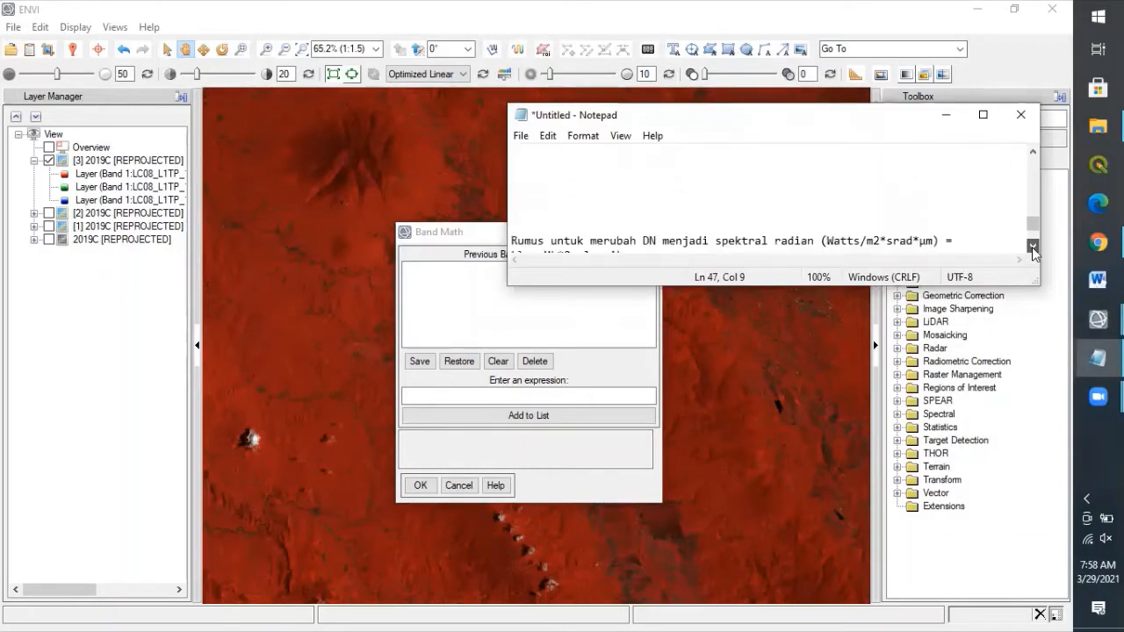
left_click(1033, 246)
left_click(1033, 247)
left_click(1033, 247)
left_click(1033, 246)
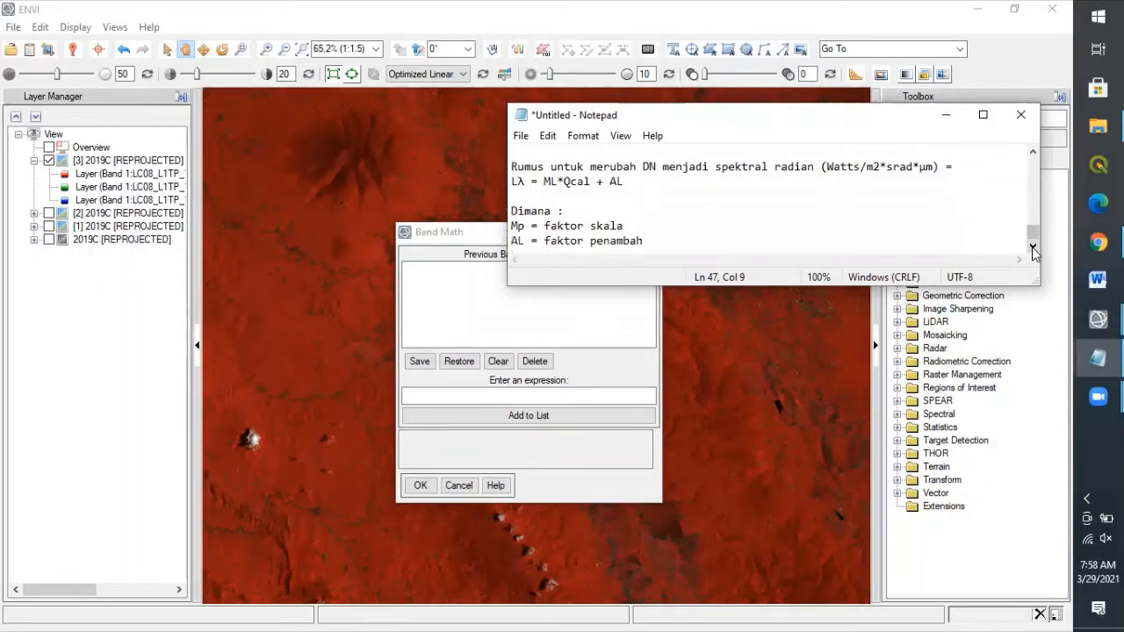
left_click(1034, 151)
left_click(1033, 151)
left_click(1033, 151)
left_click(1033, 151)
left_click(1034, 151)
left_click(1033, 151)
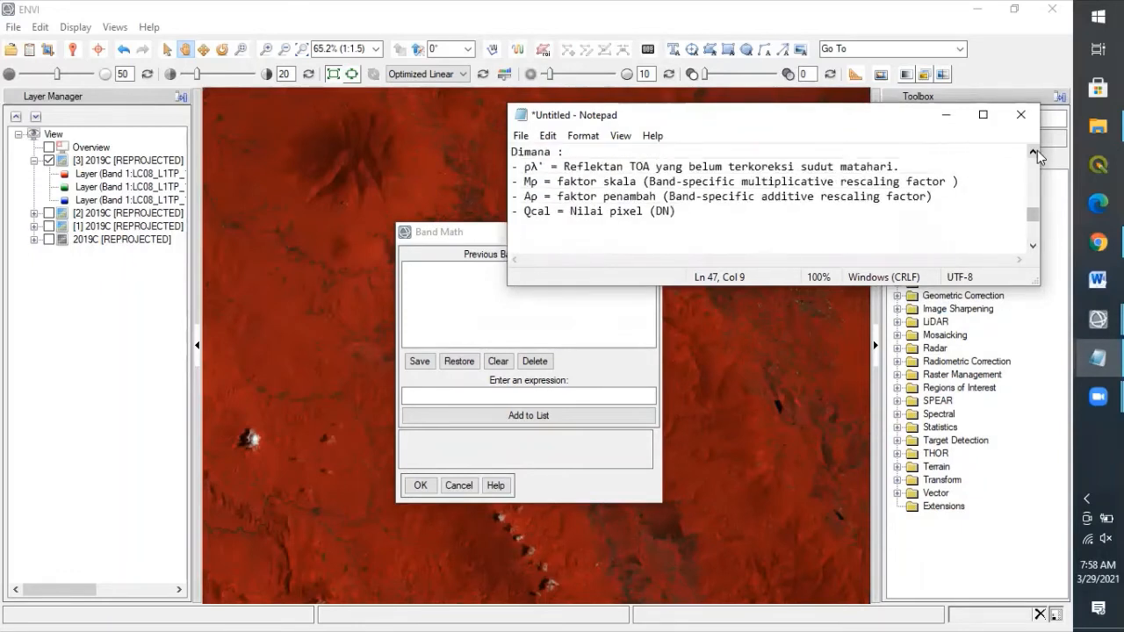
left_click(1034, 151)
left_click(1034, 151)
left_click(1033, 151)
left_click(1033, 151)
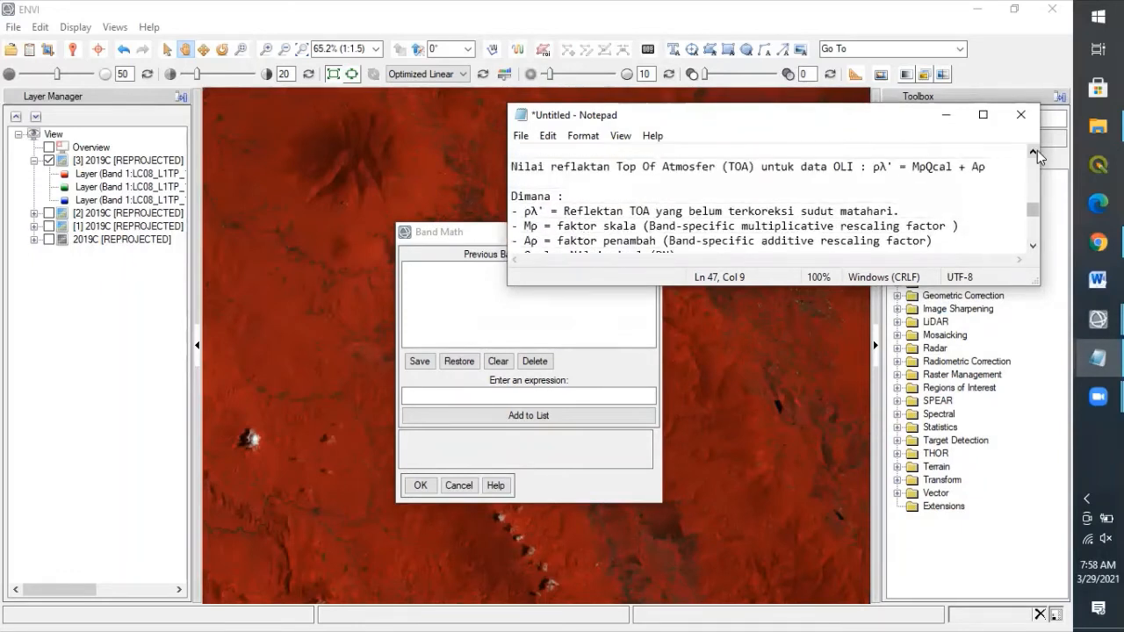
left_click(1033, 246)
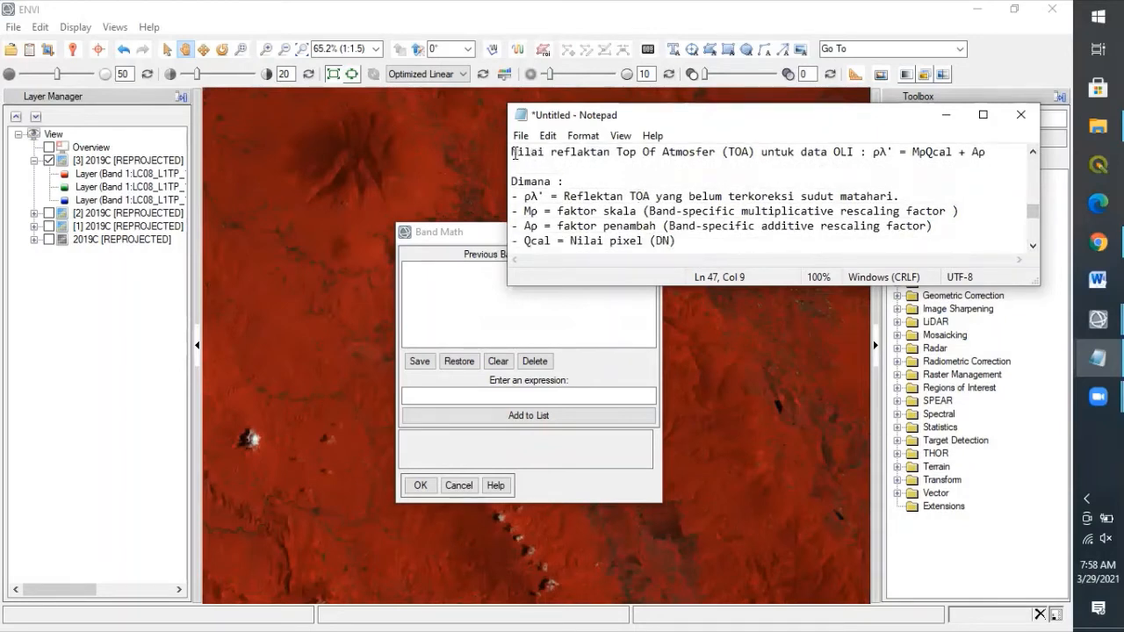
Step: Mark the TOA formula, then its Qcal and Ap terms, and switch to the MTL metadata file
left_click_drag(513, 152, 689, 246)
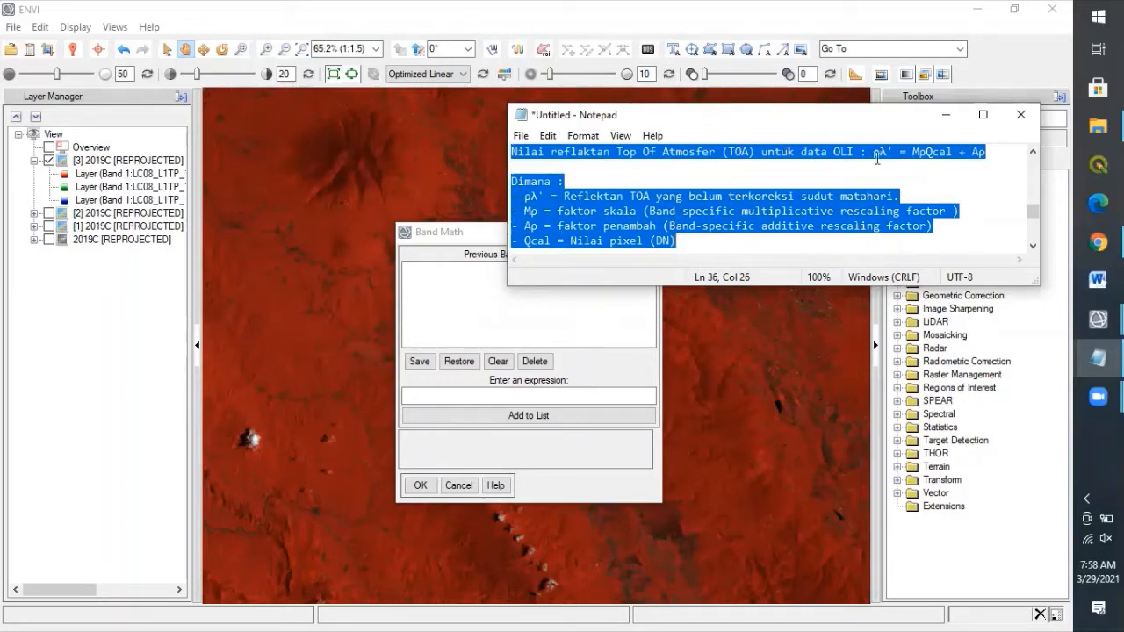
left_click(920, 159)
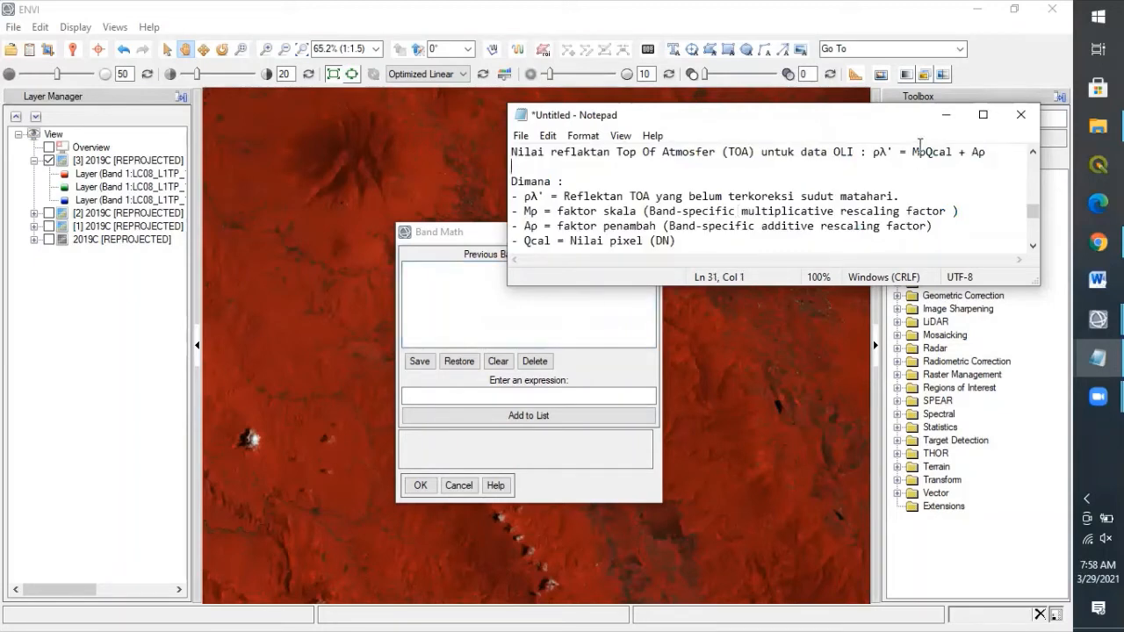
left_click_drag(919, 152, 986, 153)
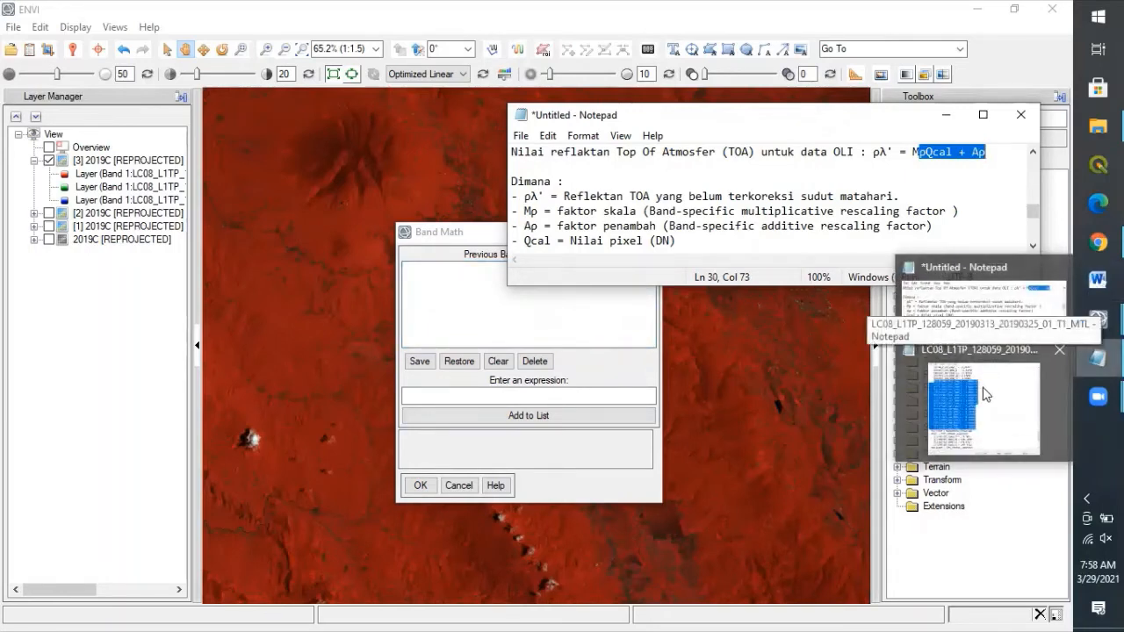
left_click(915, 151)
left_click_drag(971, 152, 986, 161)
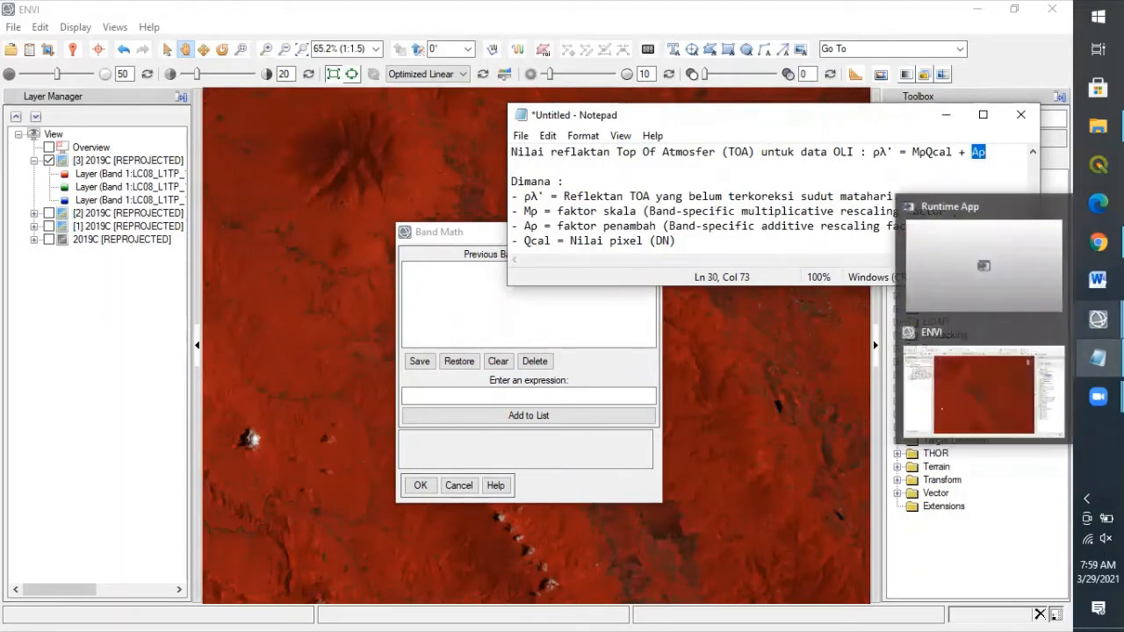
mouse_move(1098, 357)
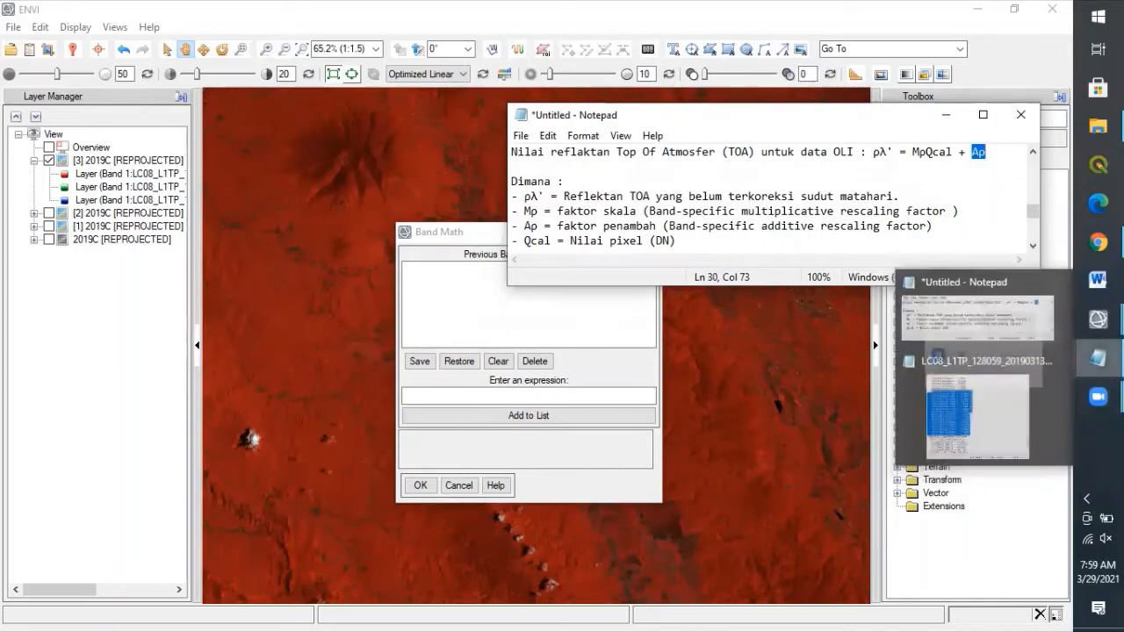
left_click(994, 411)
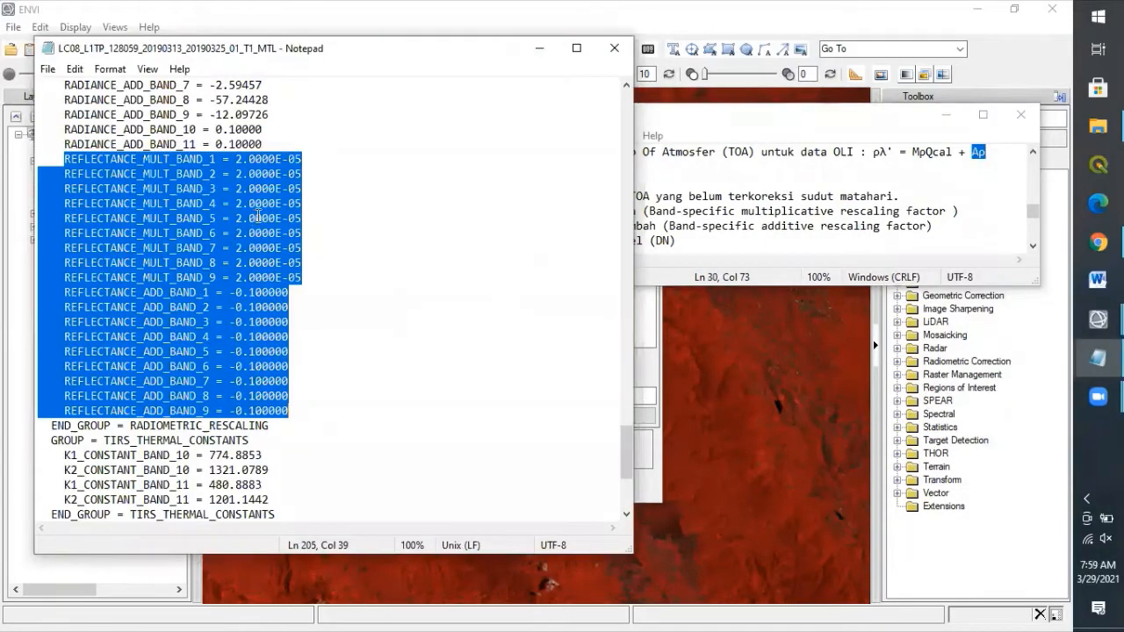
Step: Mark band 1's reflectance multiplier 2.0000E-05 and additive -0.1, then return to Band Math
left_click(243, 159)
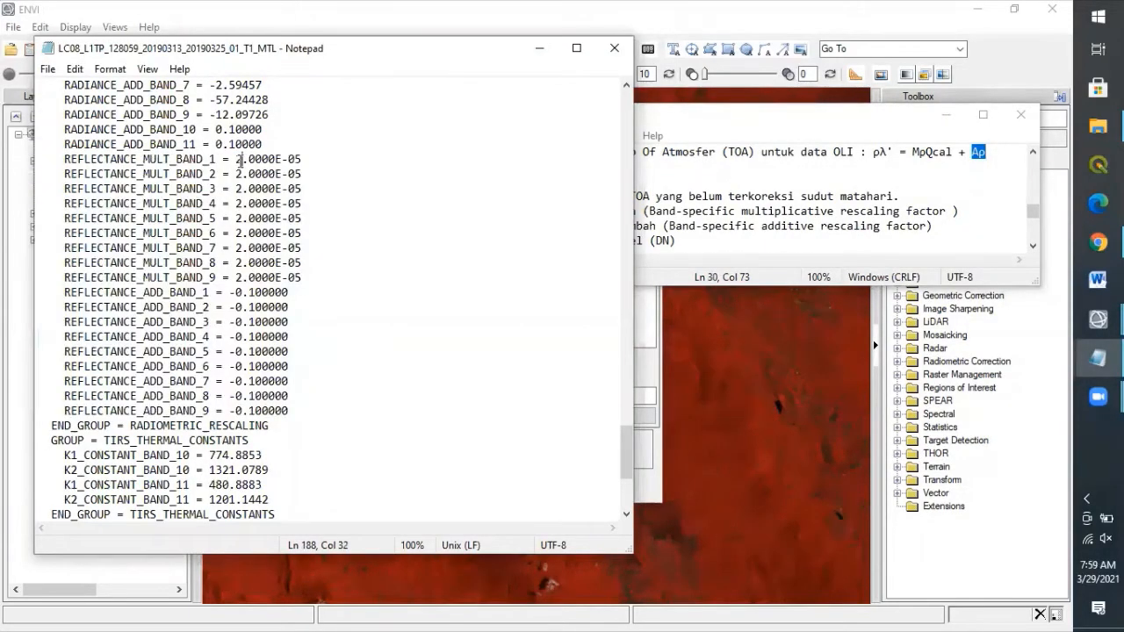
key("shift+Right")
key("shift+Right")
key("shift+Right")
key("shift+Right")
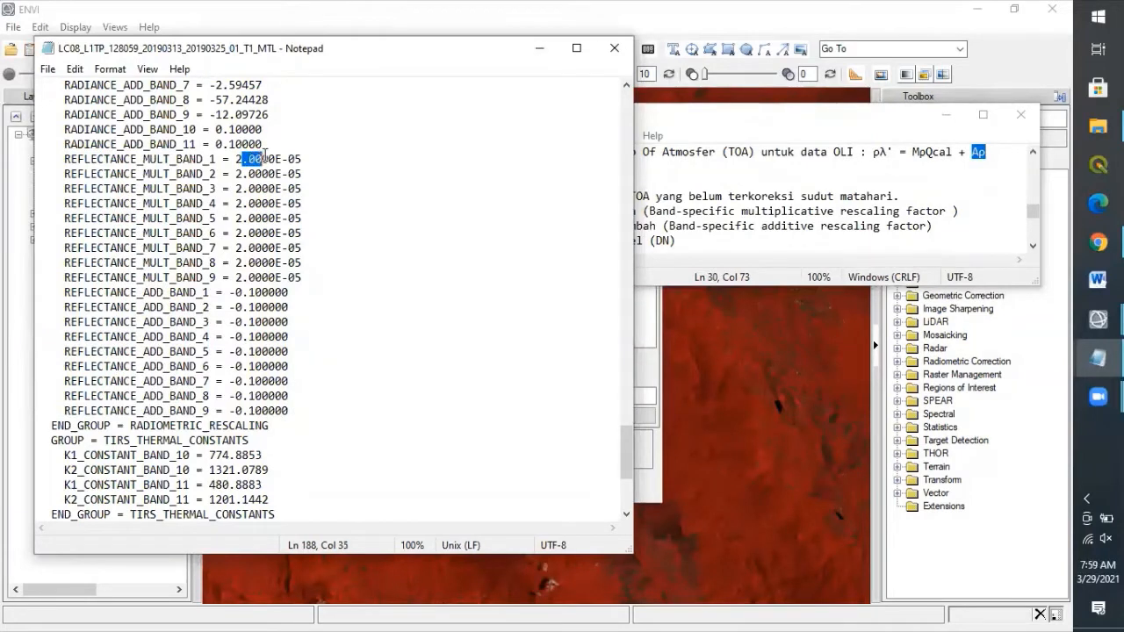
left_click_drag(235, 159, 275, 159)
left_click_drag(229, 293, 253, 293)
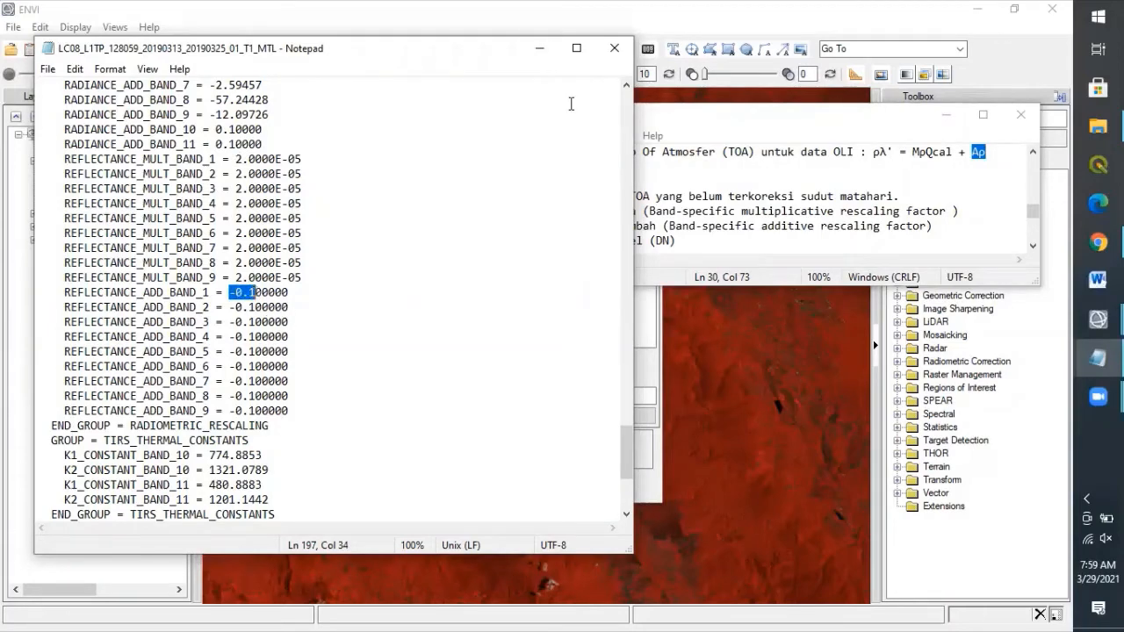
left_click(656, 369)
Step: Enter the Band Math expression (0.00002*b1)-0.1 and add it to the previous expressions list
left_click(477, 396)
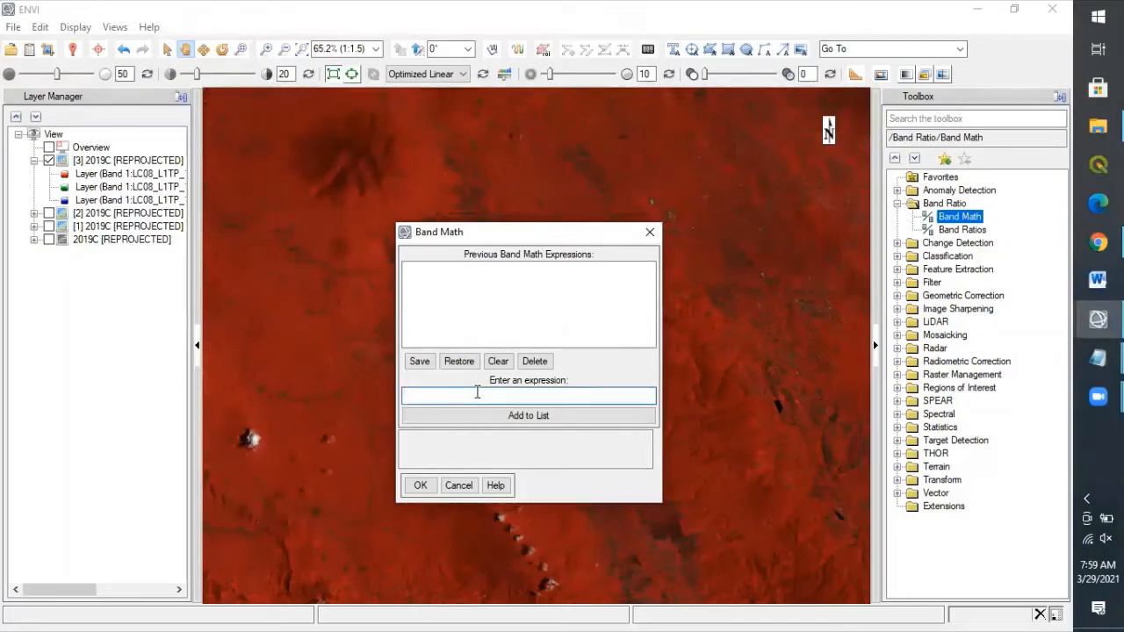
type("(0.00002*b1)-0.1")
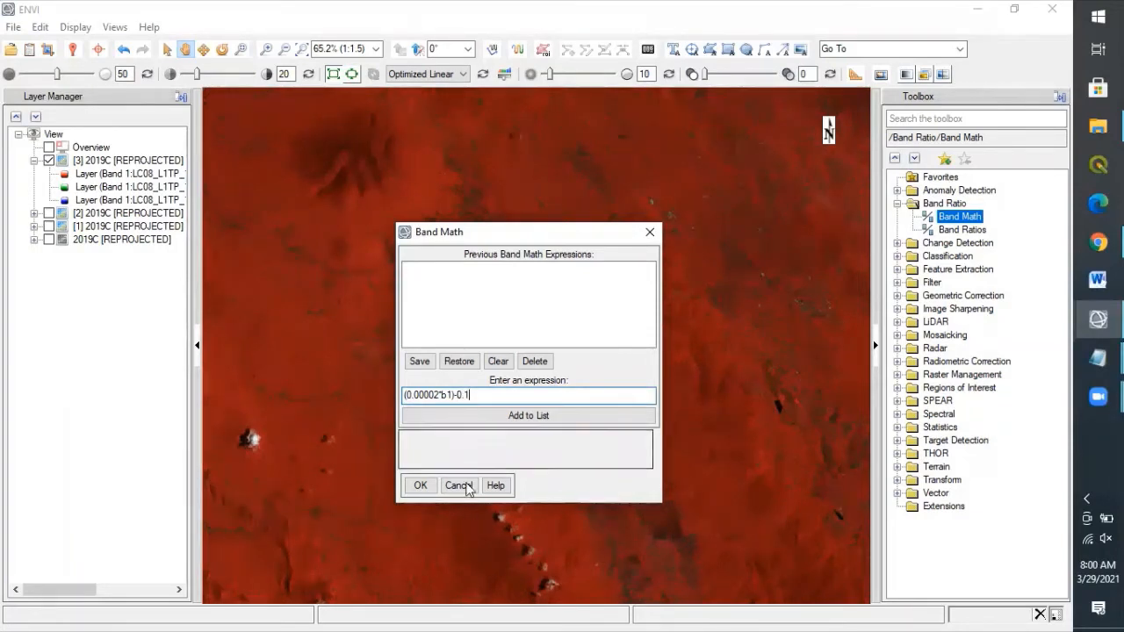
left_click(501, 418)
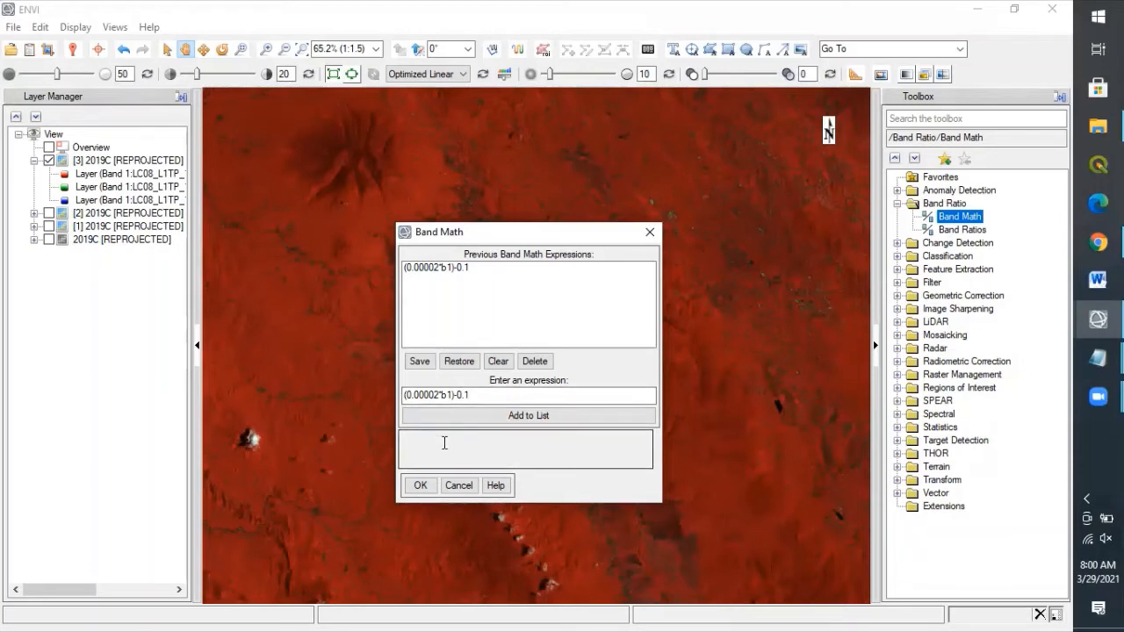
Step: Accept the expression, map variable B1 to the full stacked 2019C file, and choose an output filename
left_click(422, 486)
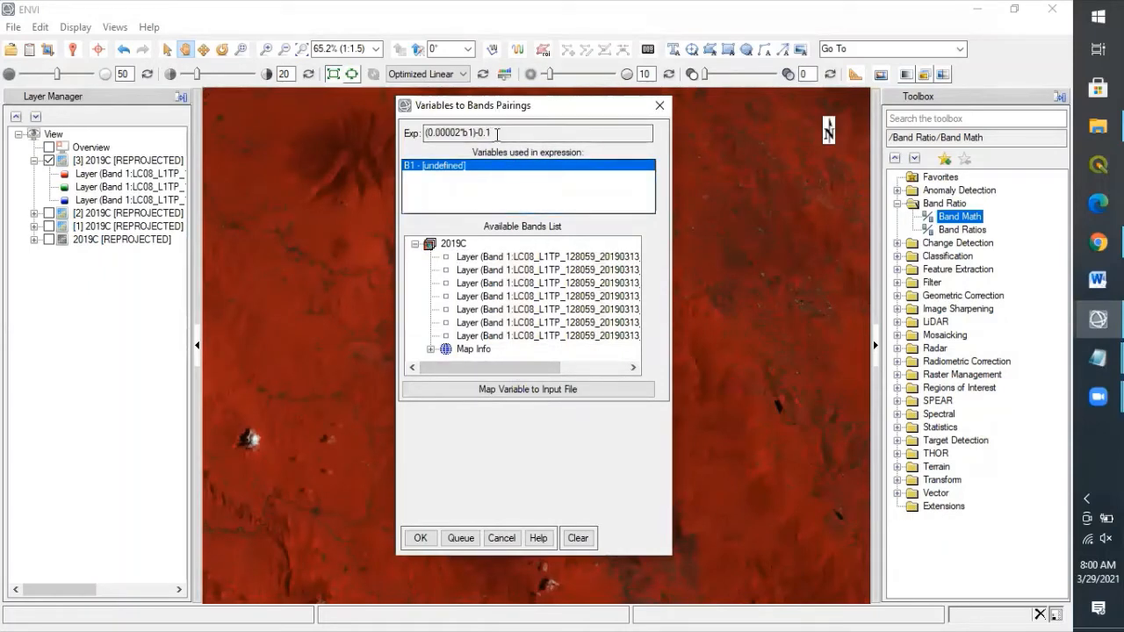
left_click_drag(494, 133, 424, 134)
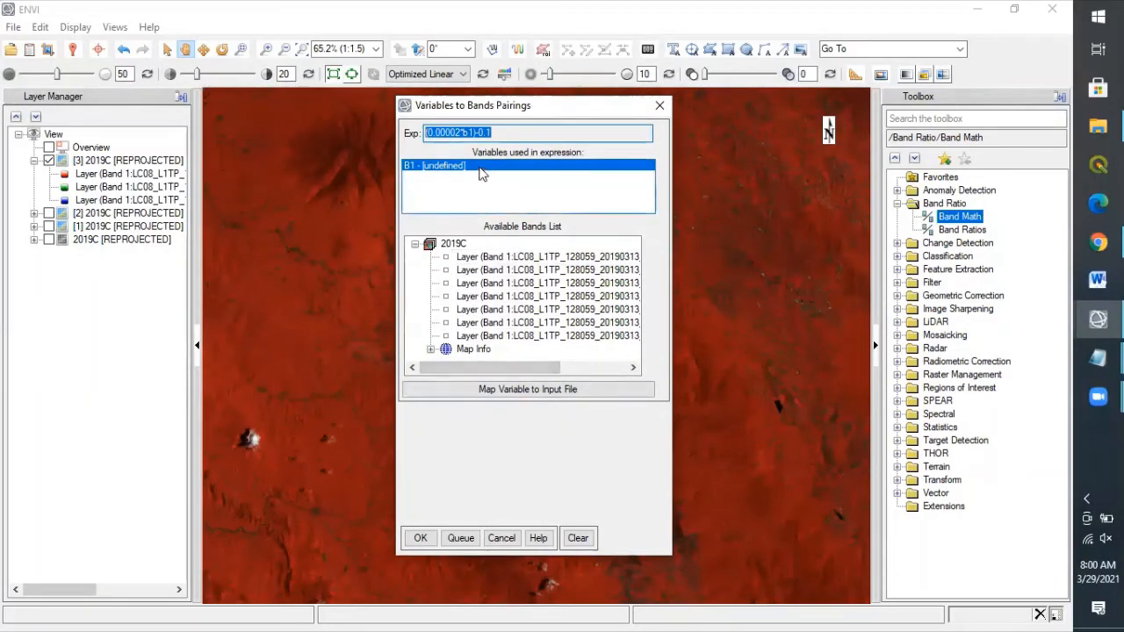
left_click(545, 394)
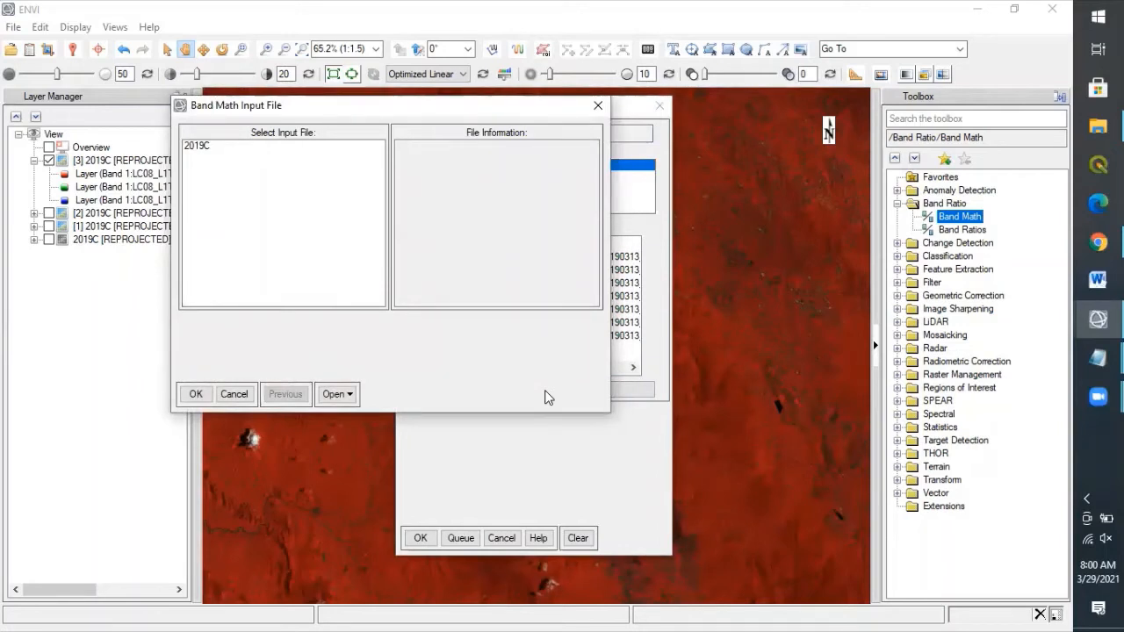
left_click(195, 146)
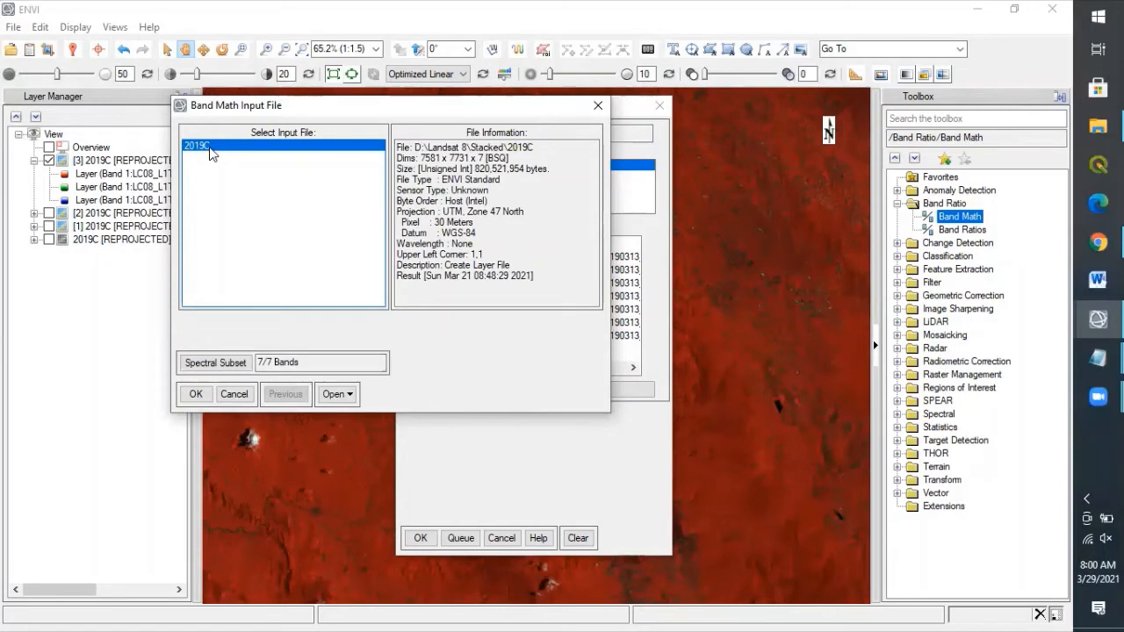
left_click(198, 394)
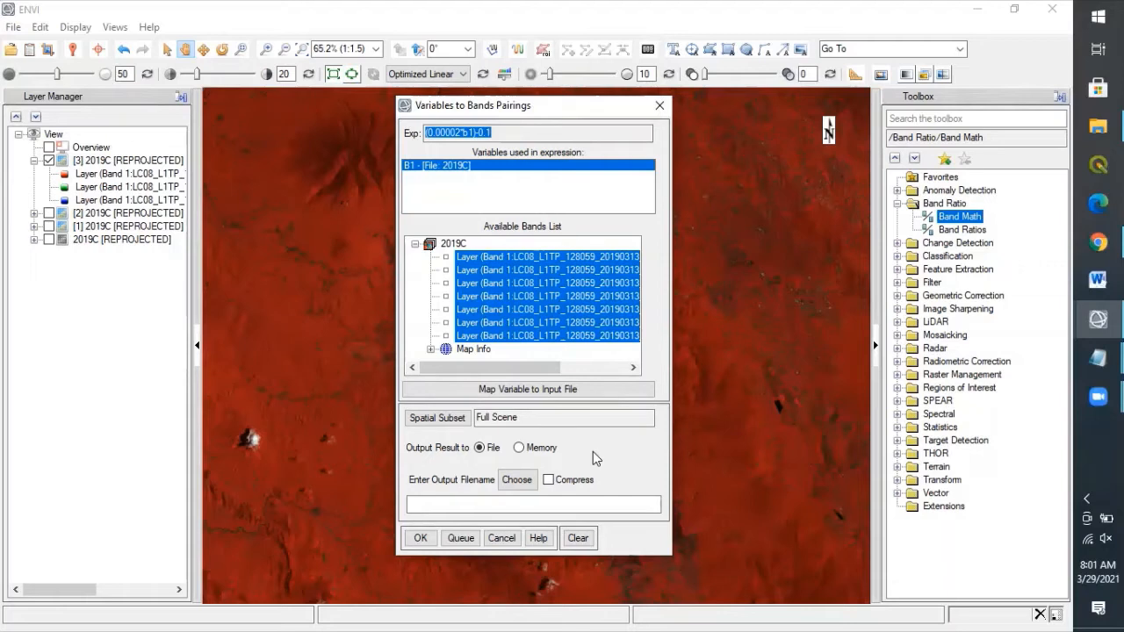
left_click(510, 482)
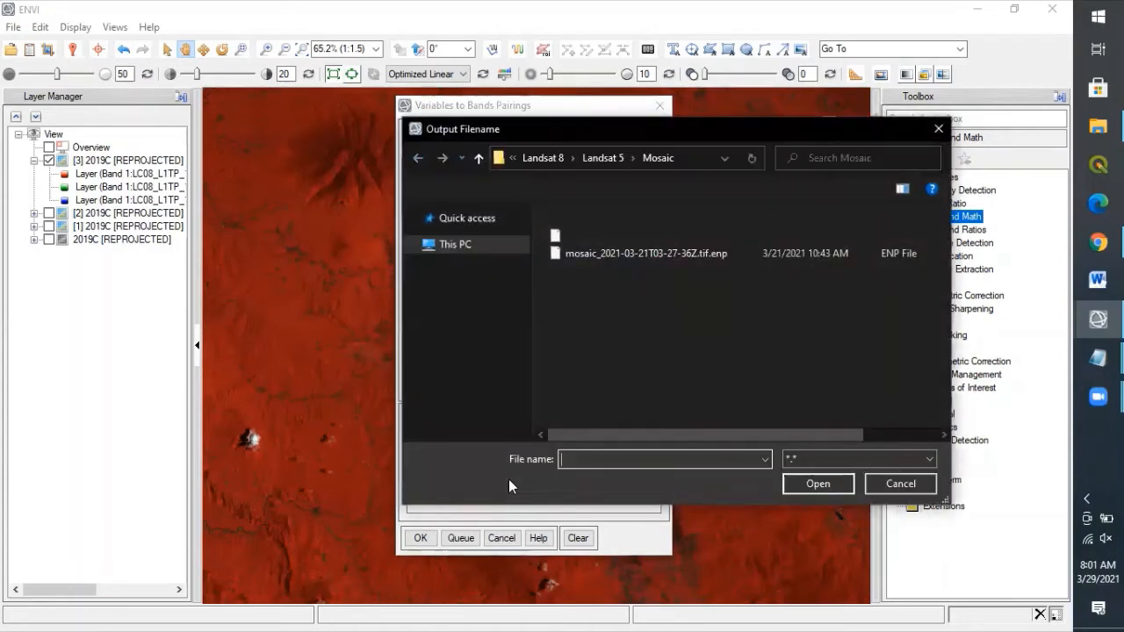
Step: Create and open a new folder named Excercise inside the Landsat 8 folder
left_click(551, 160)
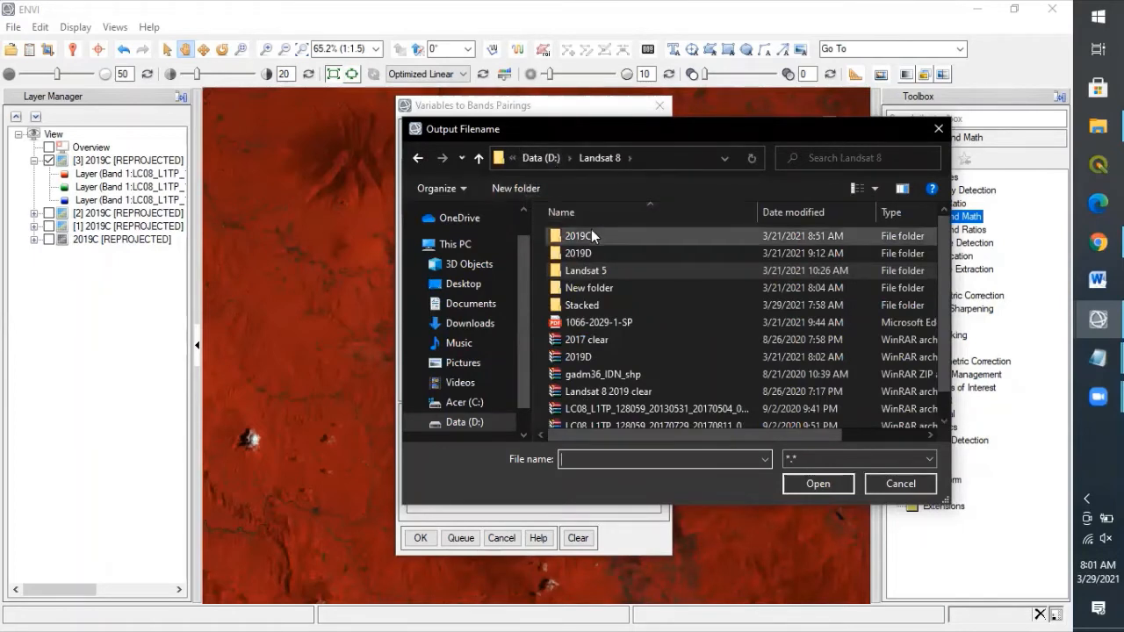
left_click(520, 189)
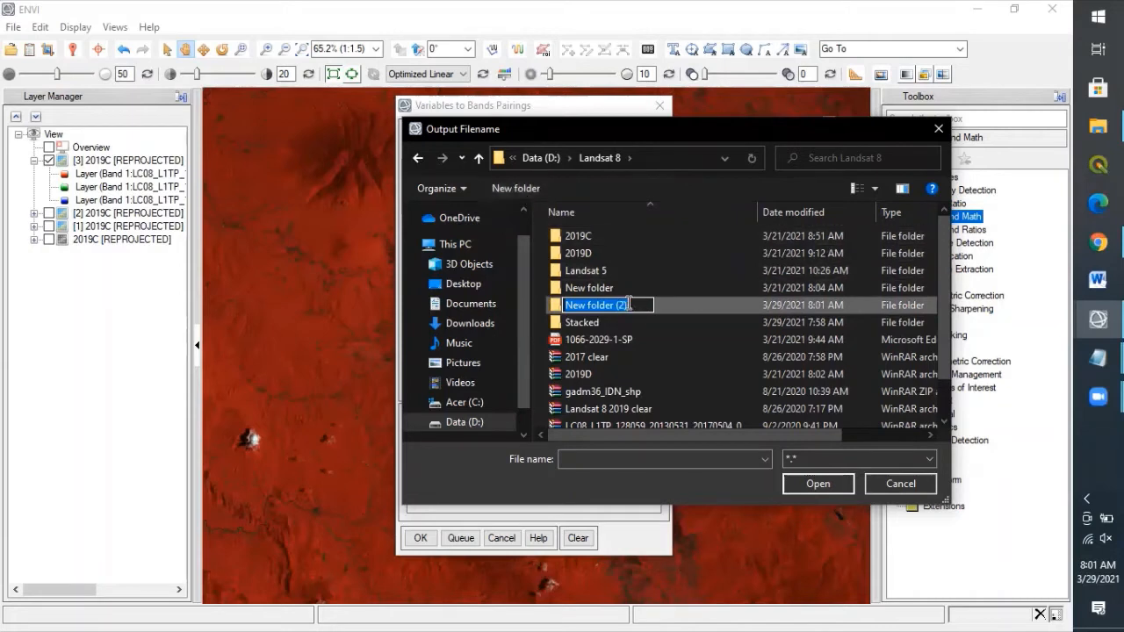
type("Excercise")
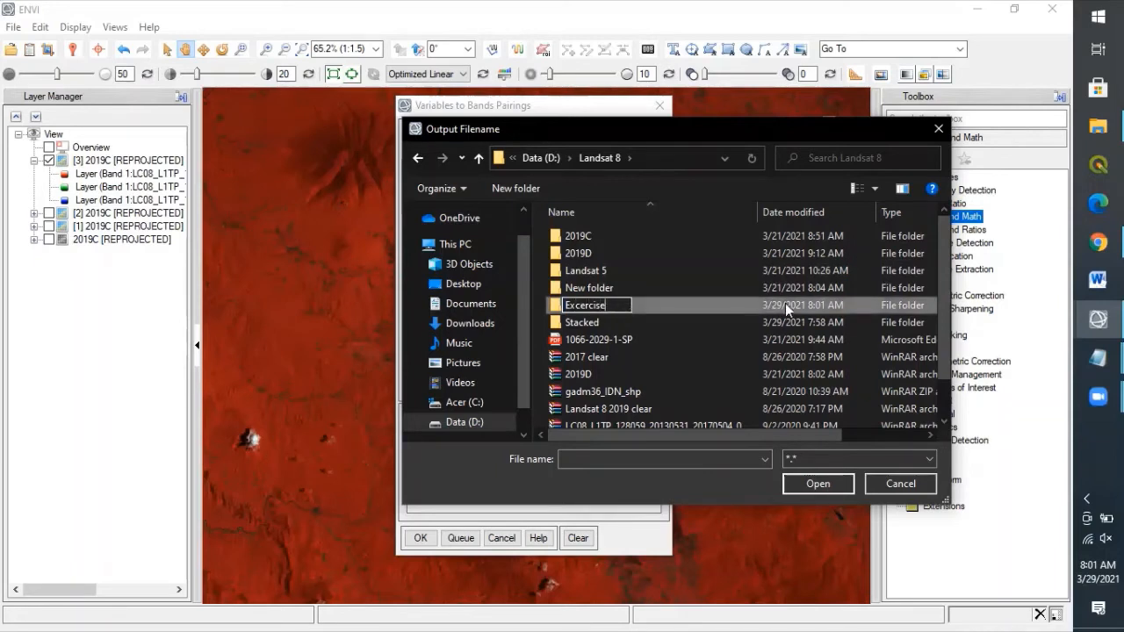
key("Return")
double_click(676, 308)
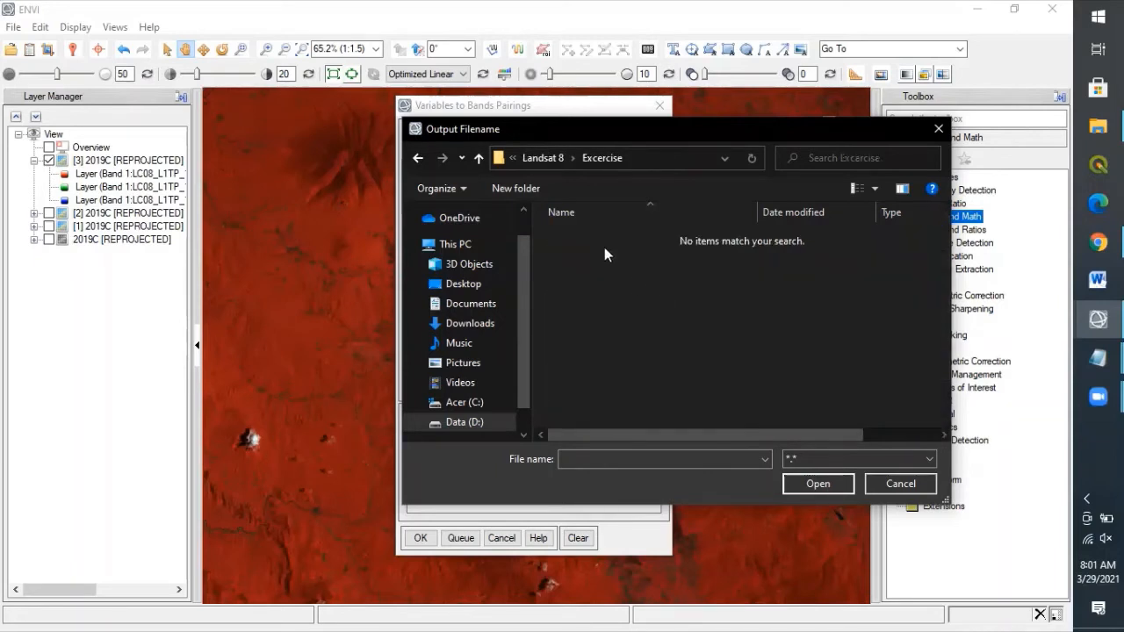
Step: Save the Band Math output as TOA_Spectral and run the calculation
left_click(625, 456)
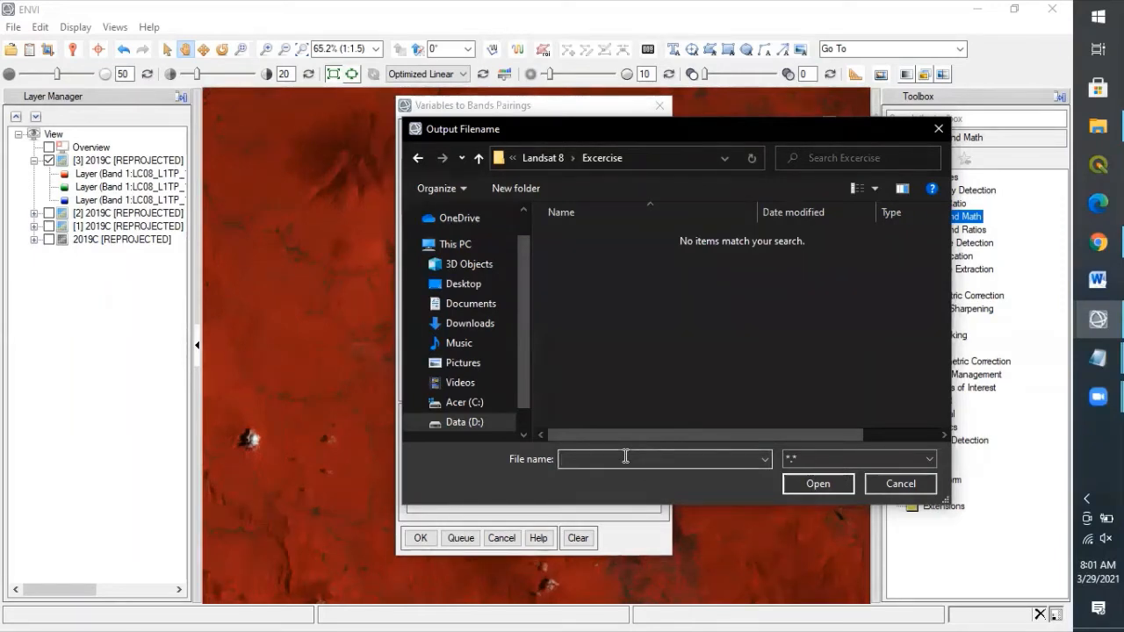
type("TOA_Spectral")
left_click(833, 481)
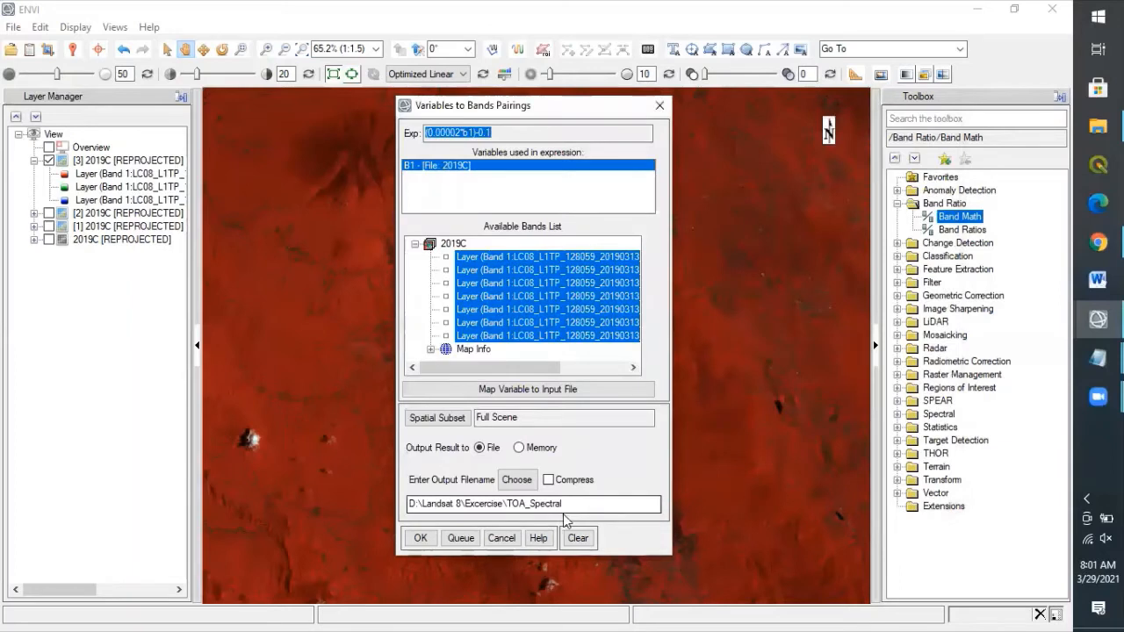
left_click(423, 539)
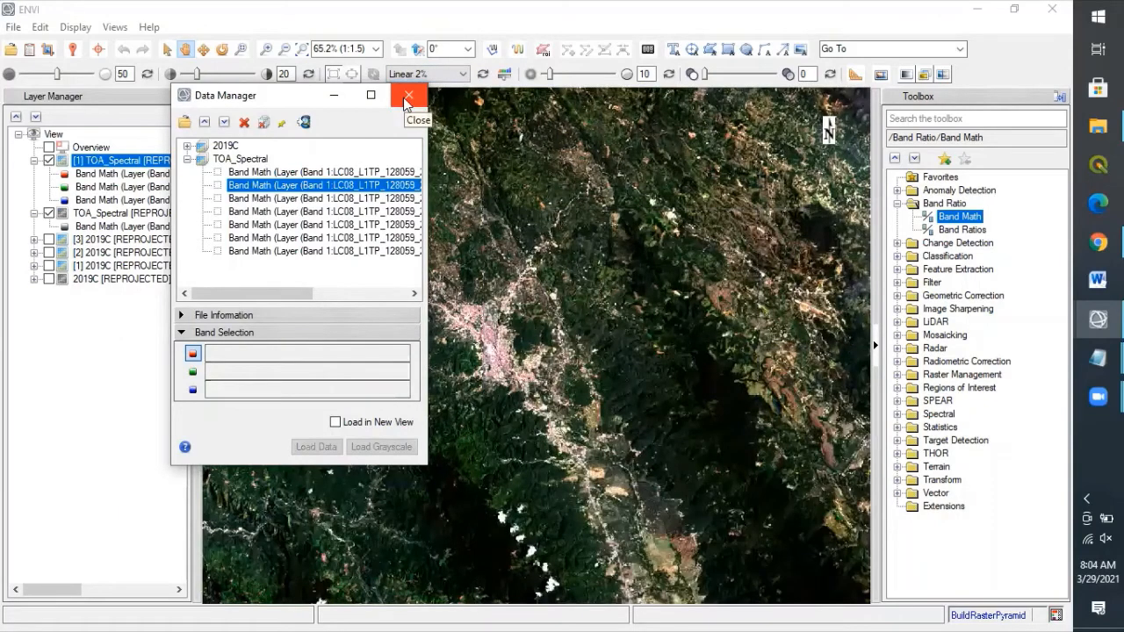
Step: Close the Data Manager and tidy the 2019C and TOA_Spectral band lists in Layer Manager
left_click(409, 96)
left_click(35, 214)
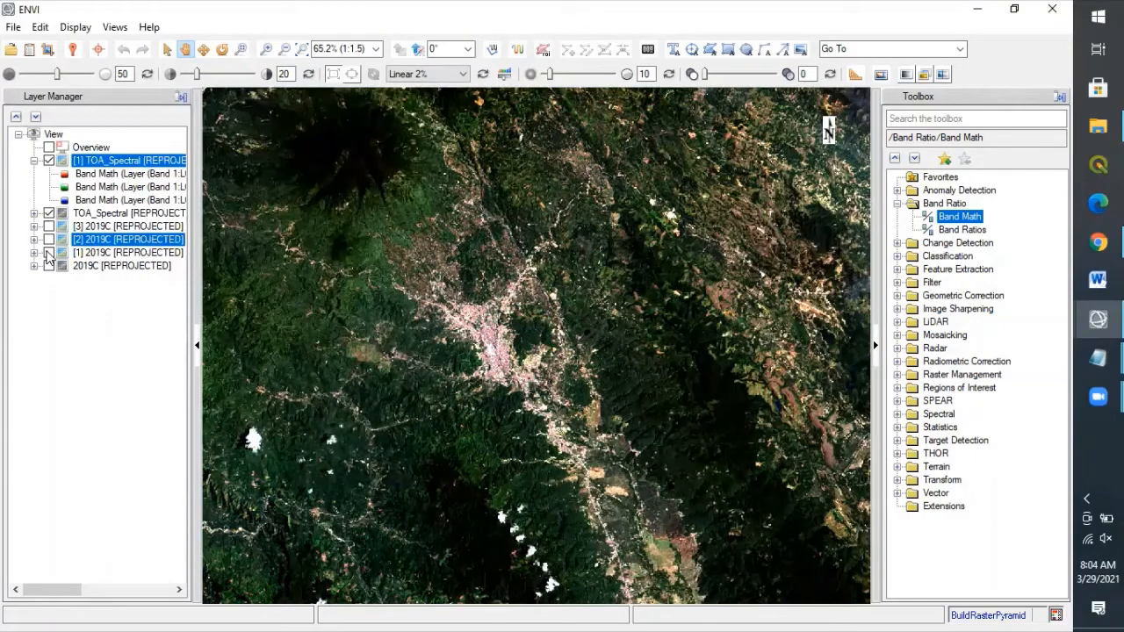
left_click(49, 252)
left_click(33, 253)
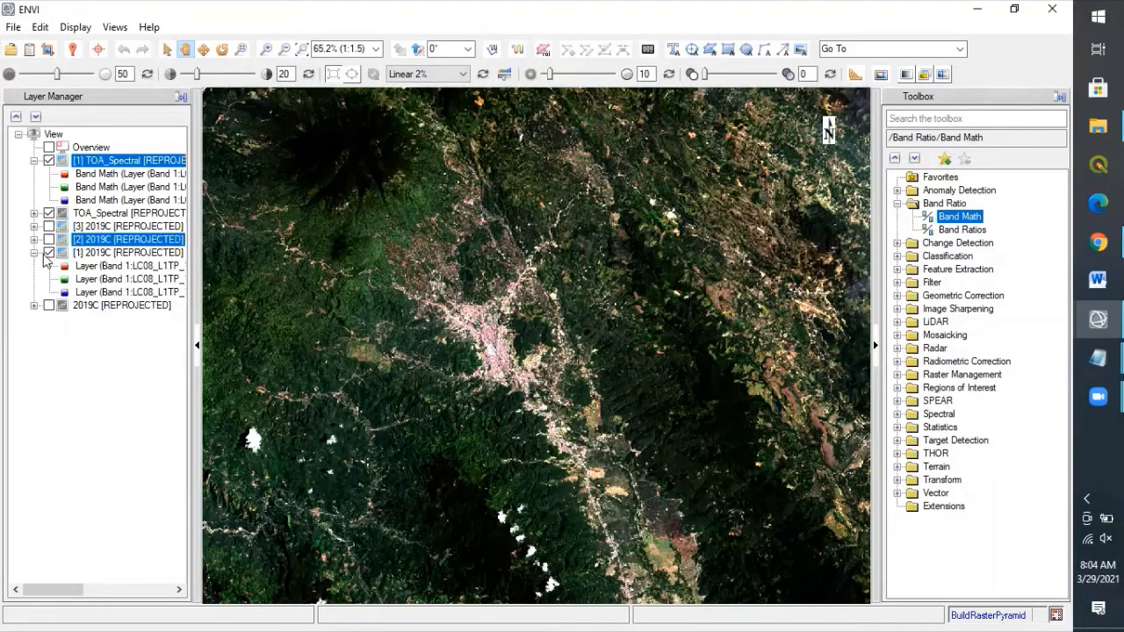
left_click(49, 240)
left_click(33, 252)
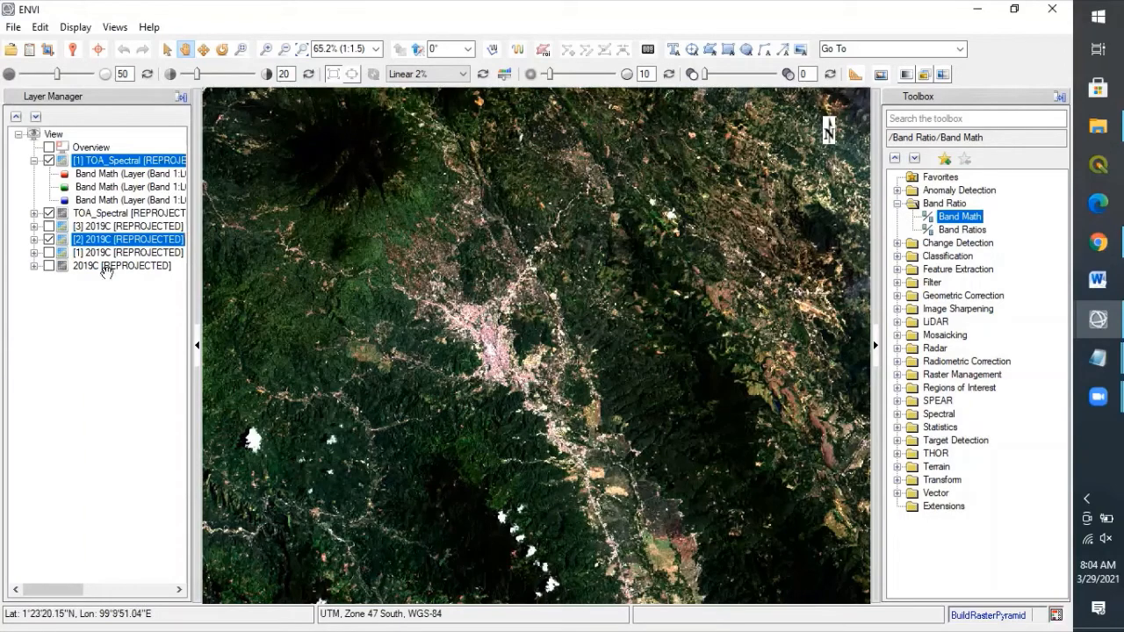
Step: Turn on [2] 2019C and toggle TOA_Spectral off and on to compare them
left_click(50, 239)
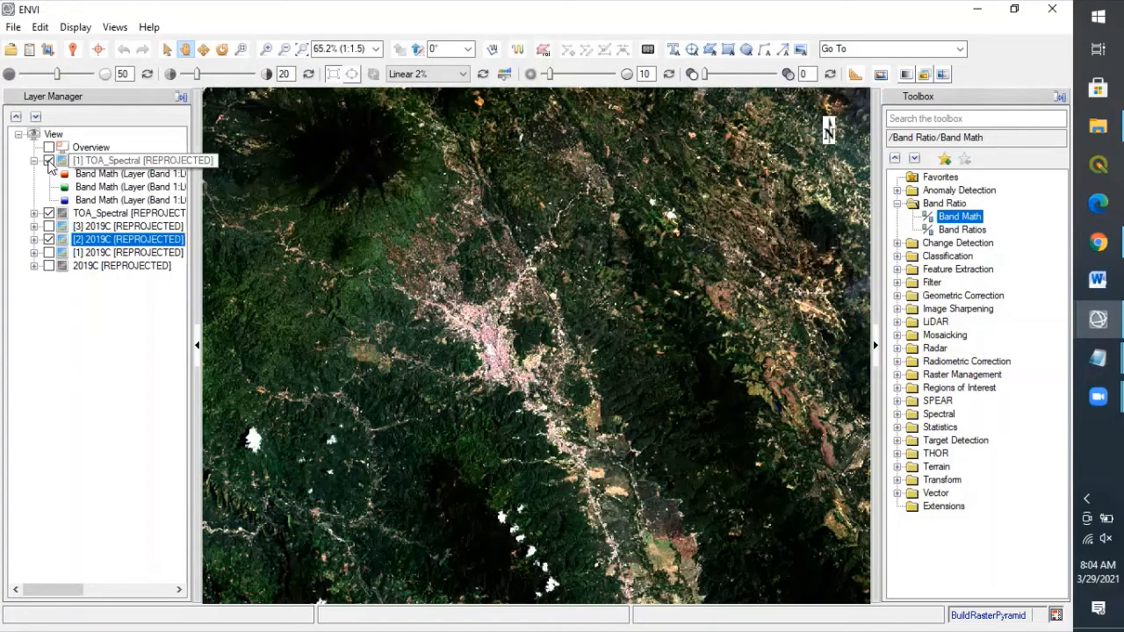
left_click(49, 214)
left_click(49, 161)
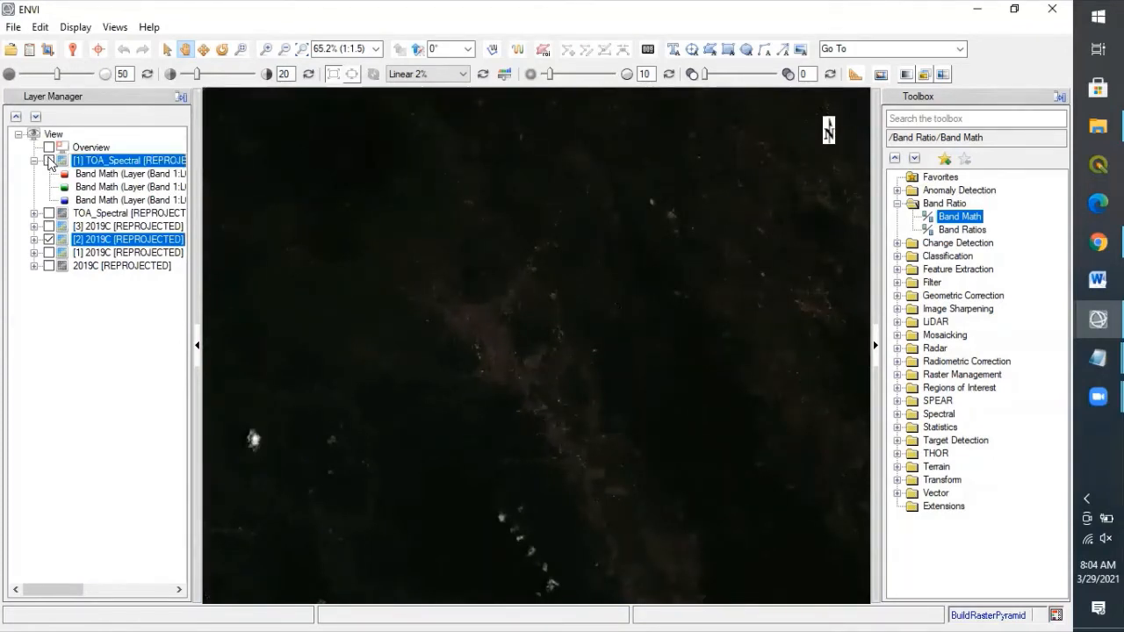
left_click(49, 161)
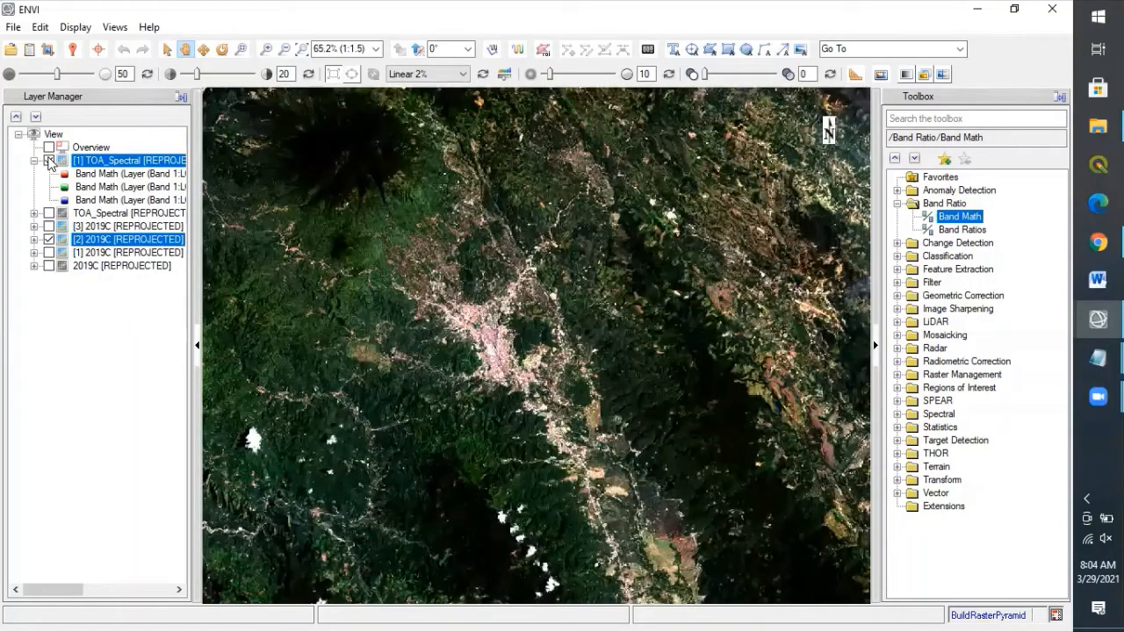
left_click(49, 161)
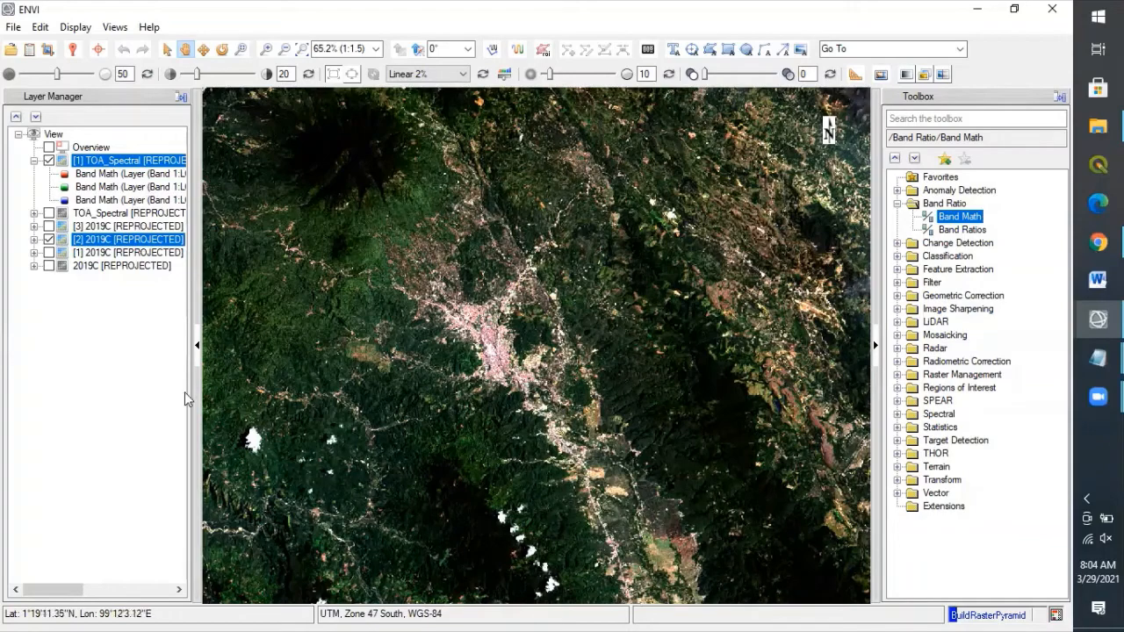
left_click(72, 50)
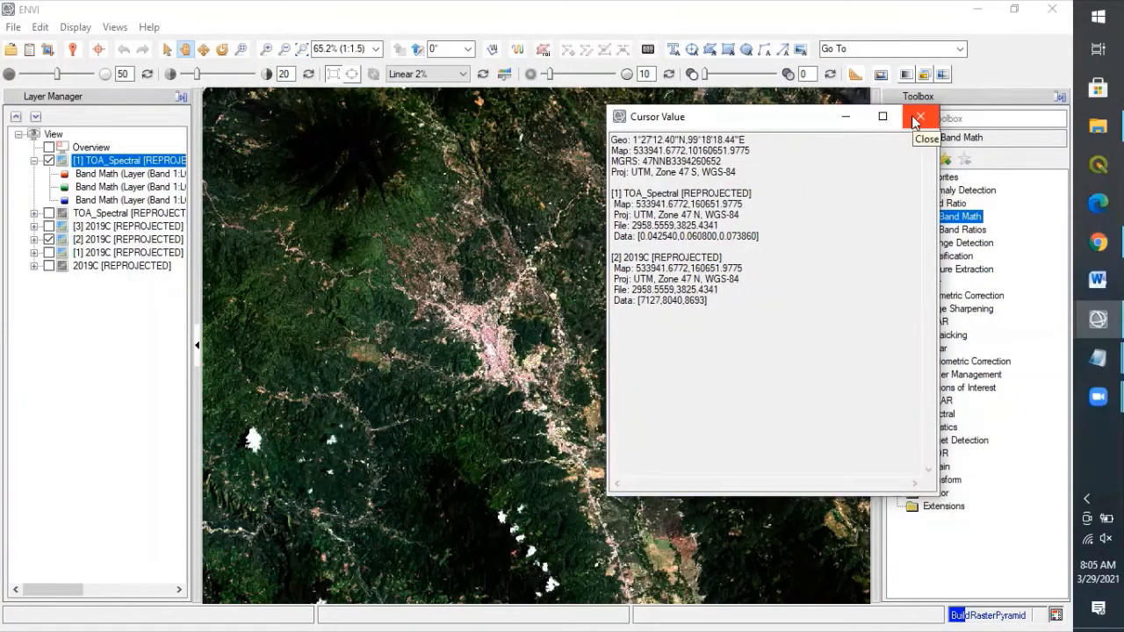
left_click(918, 118)
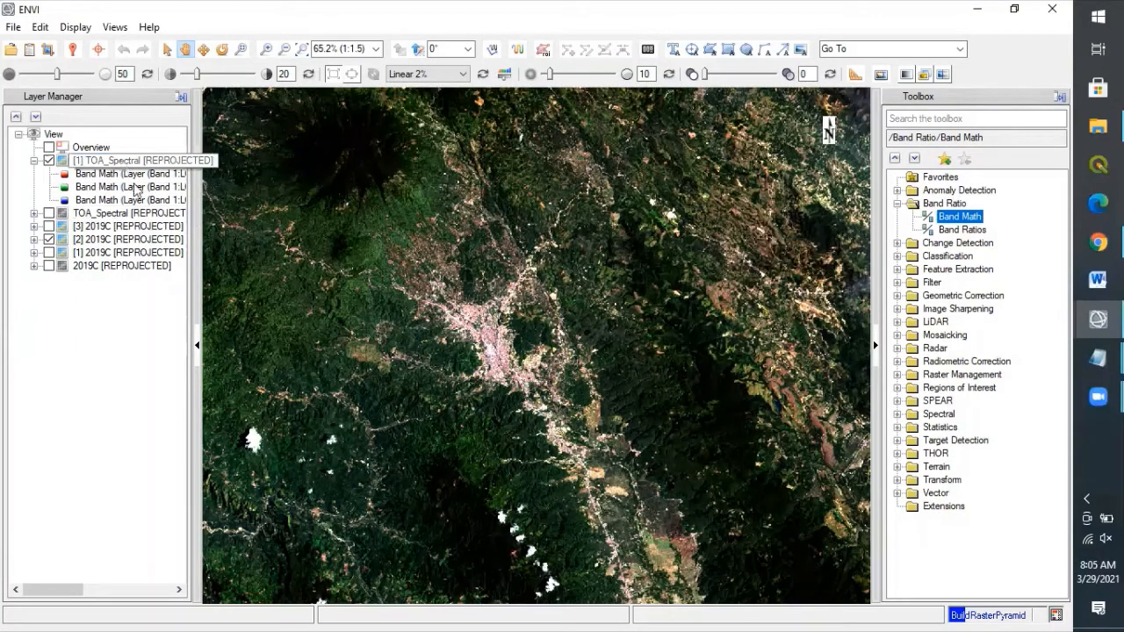
left_click(127, 160)
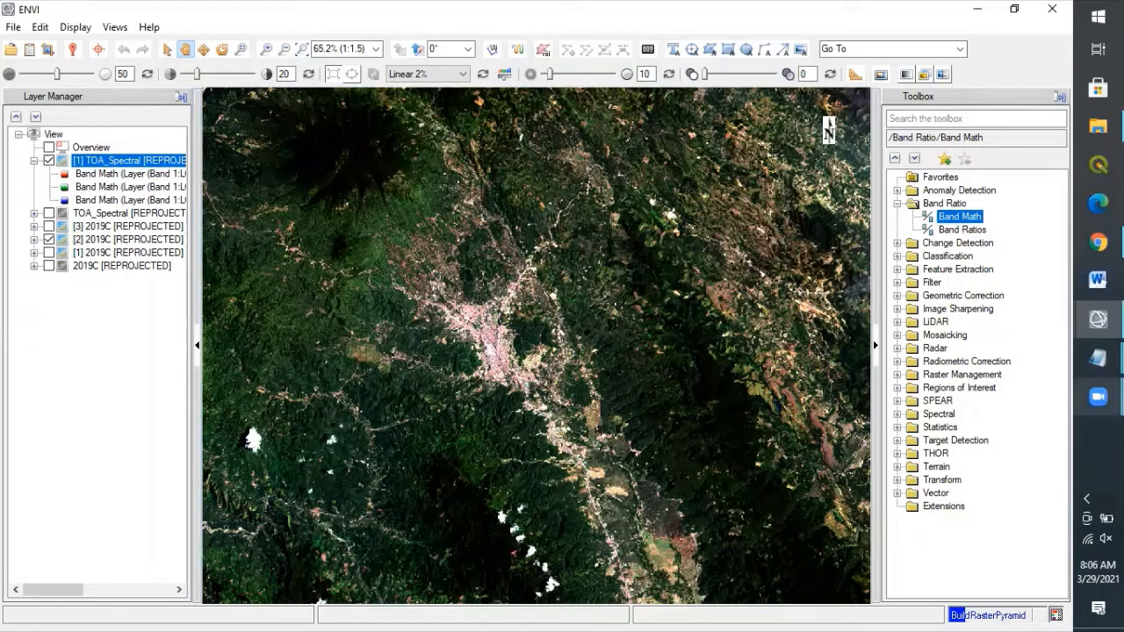
Step: Paste the DN-to-radiance formula into the untitled notes and change Mp to ML
mouse_move(1096, 358)
left_click(983, 303)
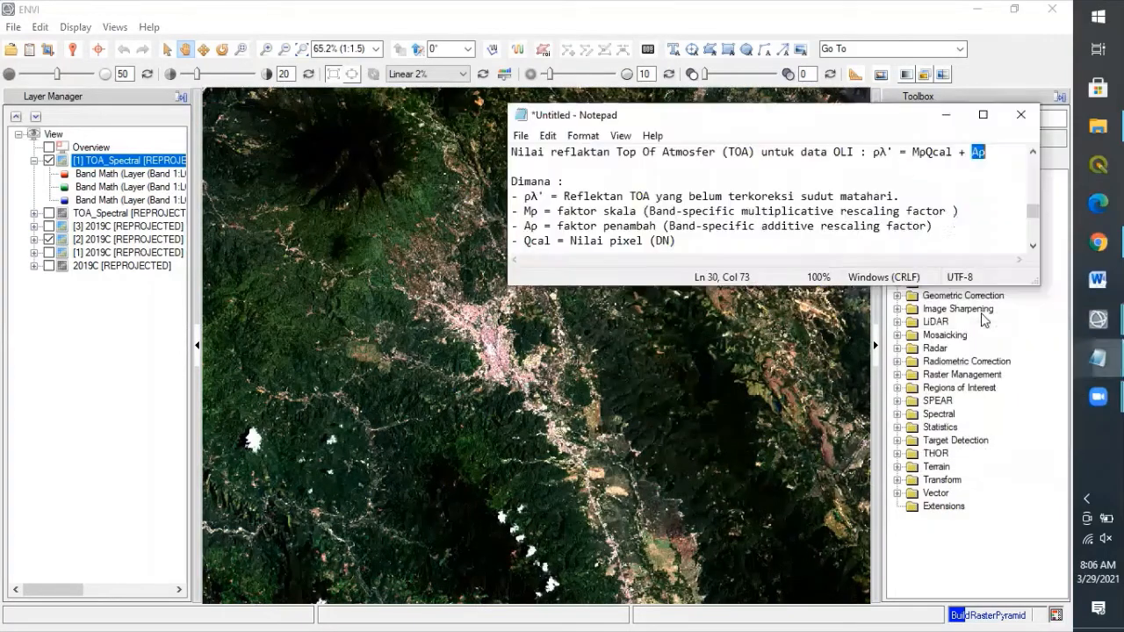
scroll(1033, 243, "down", 2)
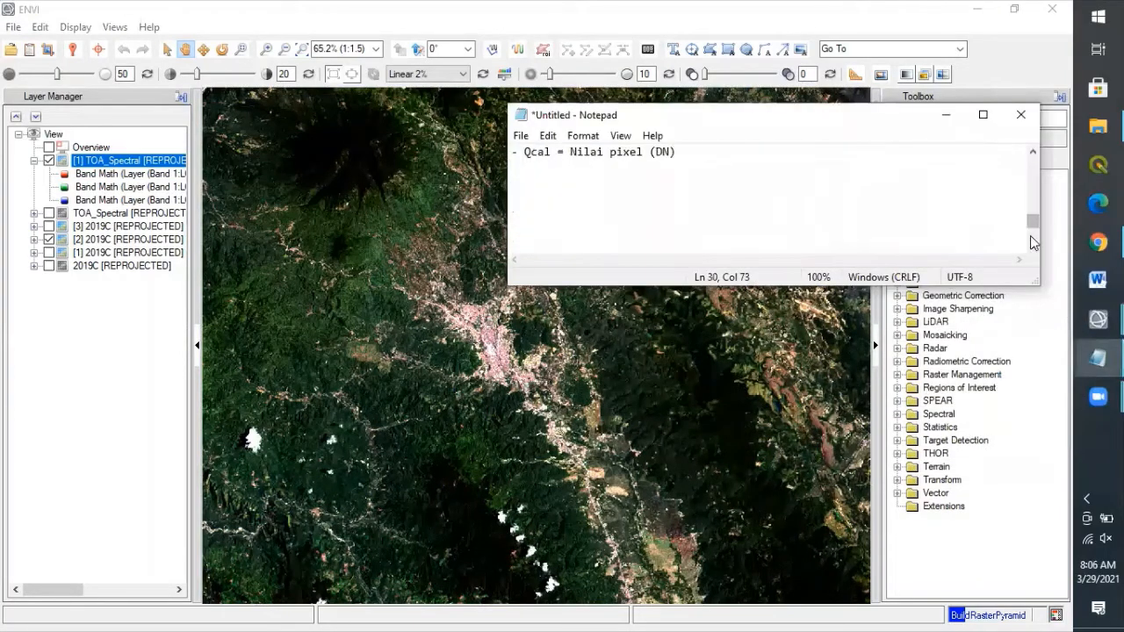
left_click(1034, 156)
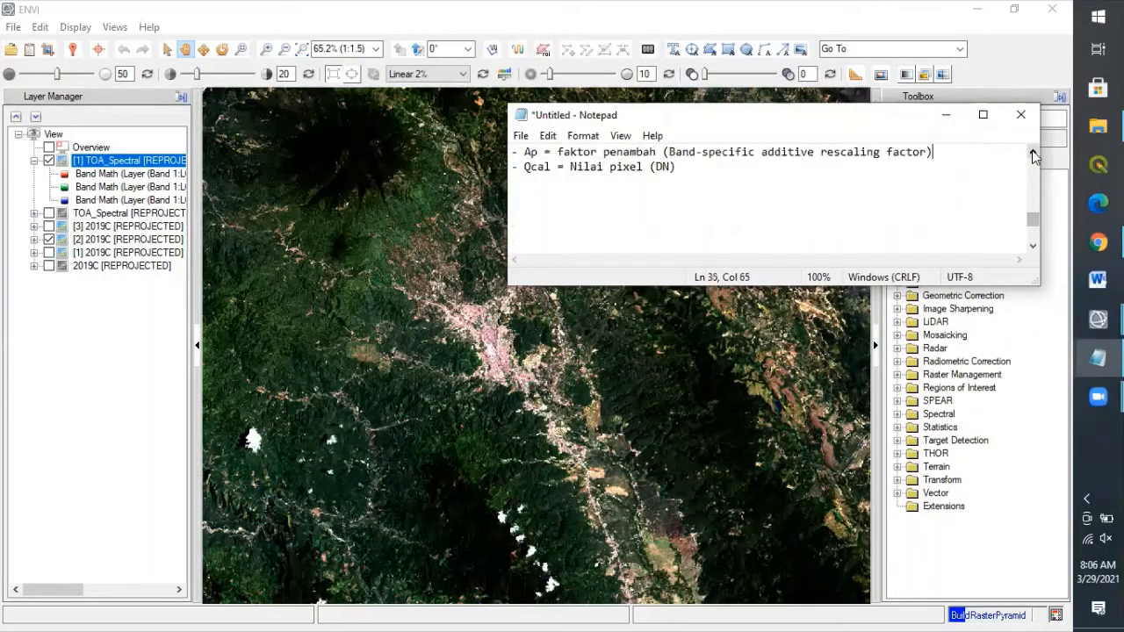
left_click(878, 237)
key("ctrl+v")
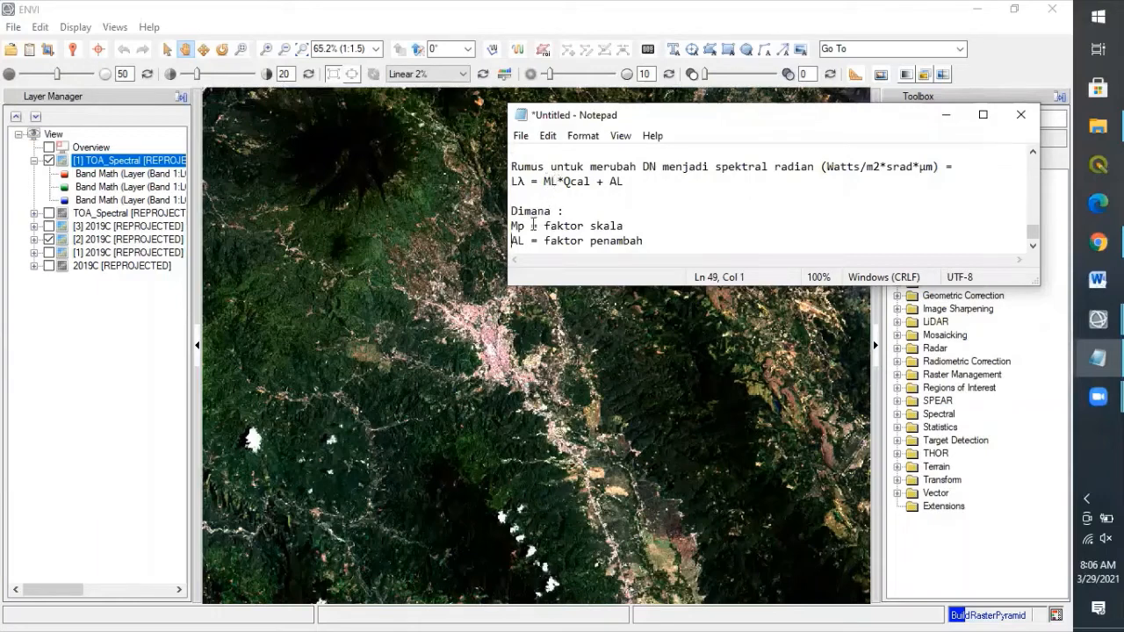
key("BackSpace")
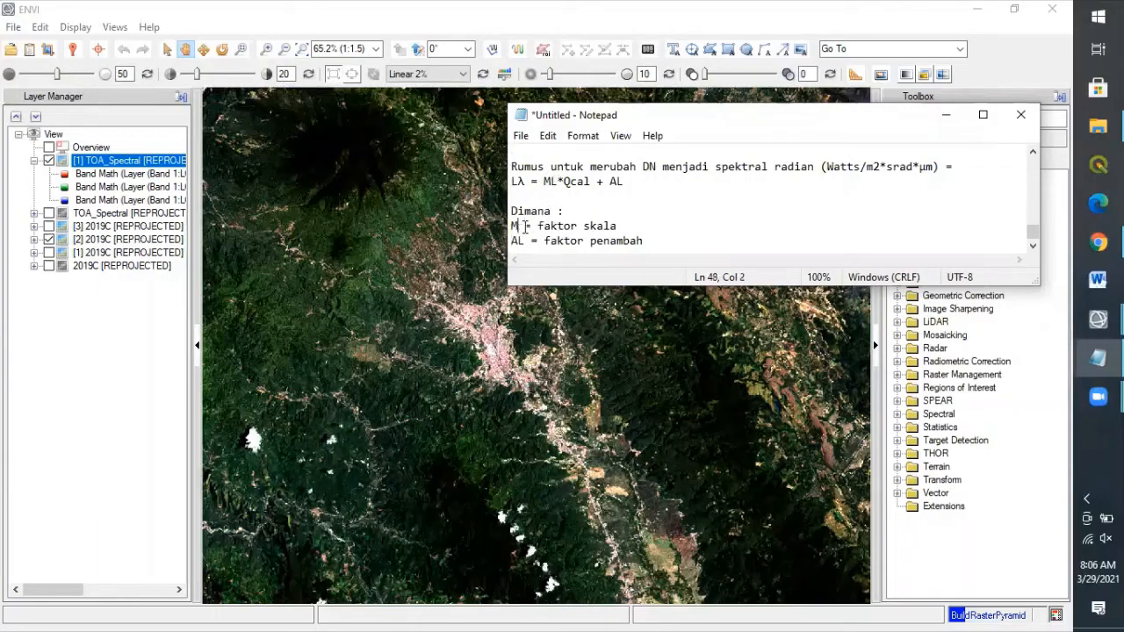
type("L")
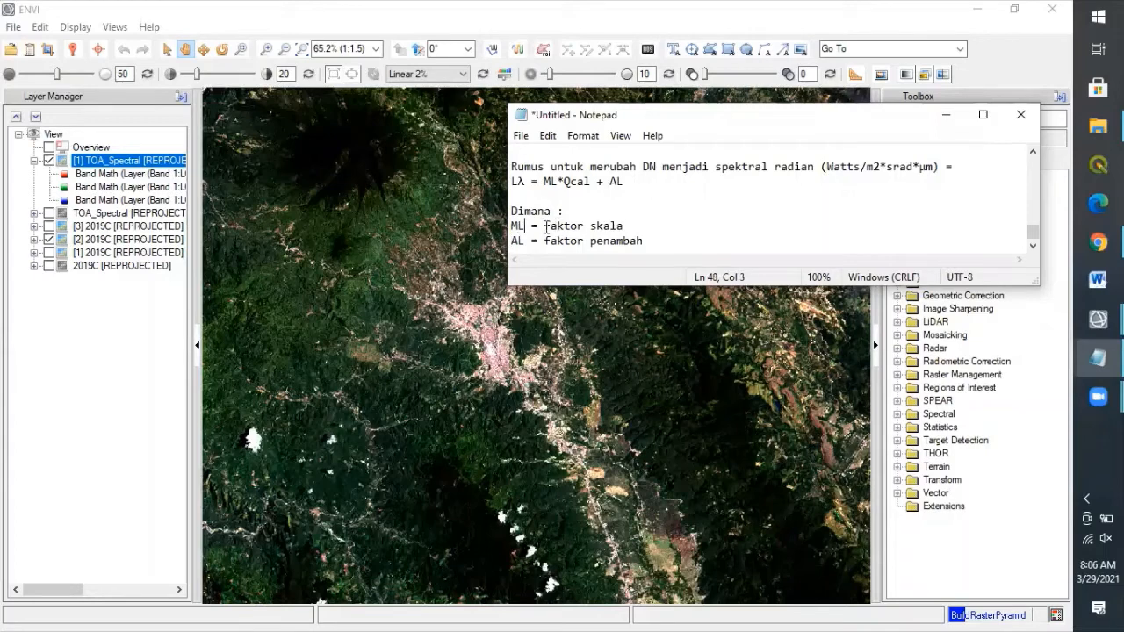
Step: Review the ML and AL definitions in the formula, then bring up the MTL metadata file
left_click_drag(545, 227, 625, 227)
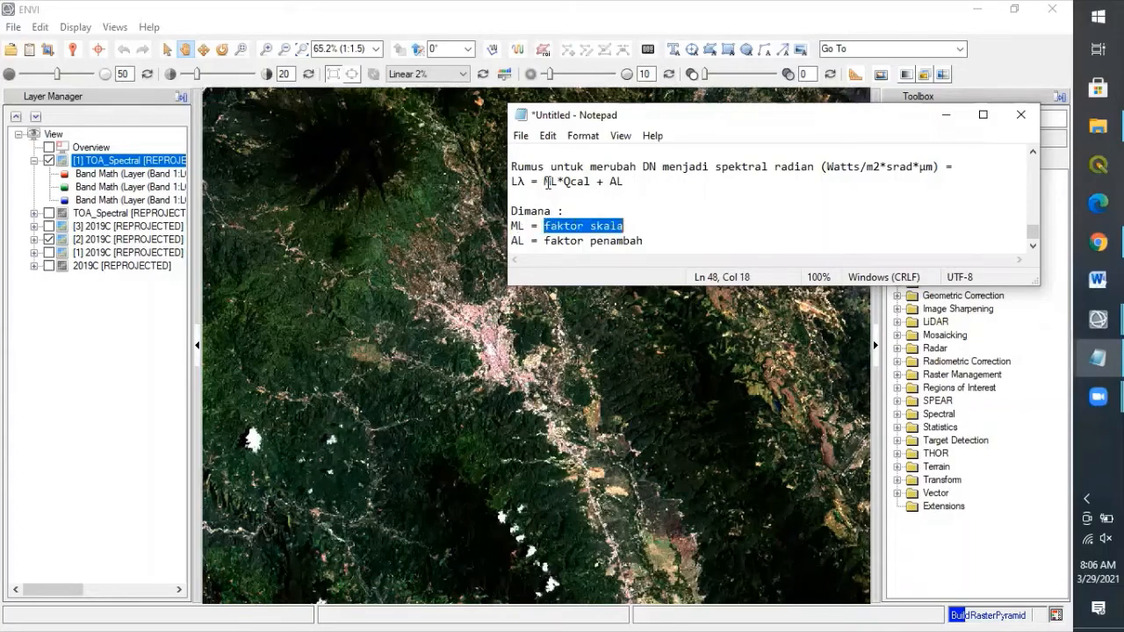
left_click_drag(546, 182, 630, 184)
left_click_drag(544, 241, 654, 248)
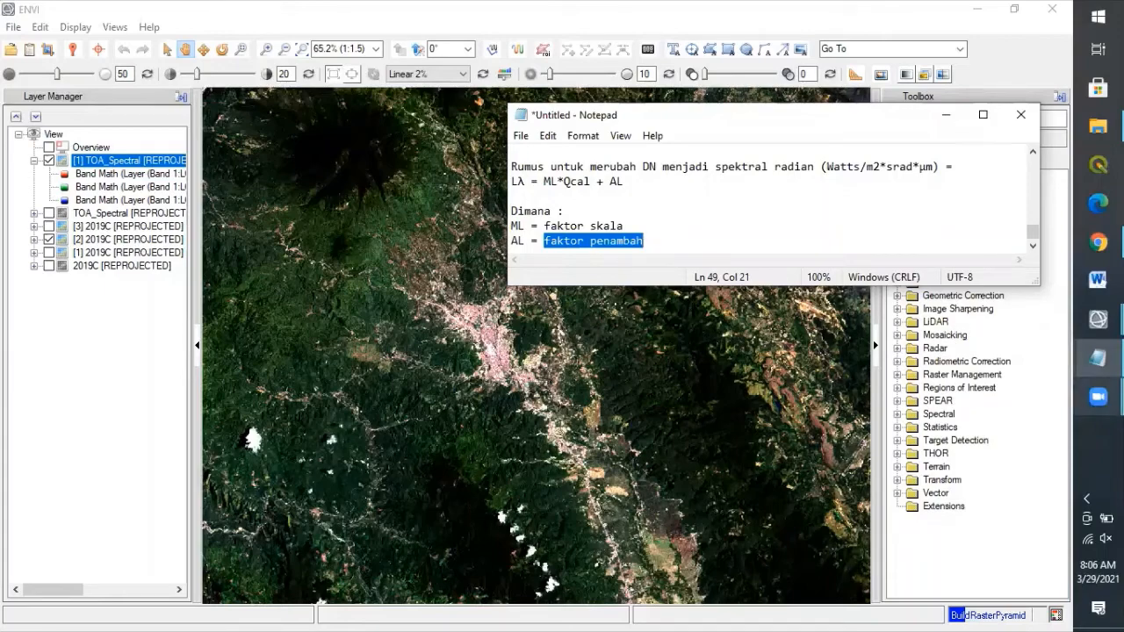
mouse_move(1097, 357)
left_click(998, 411)
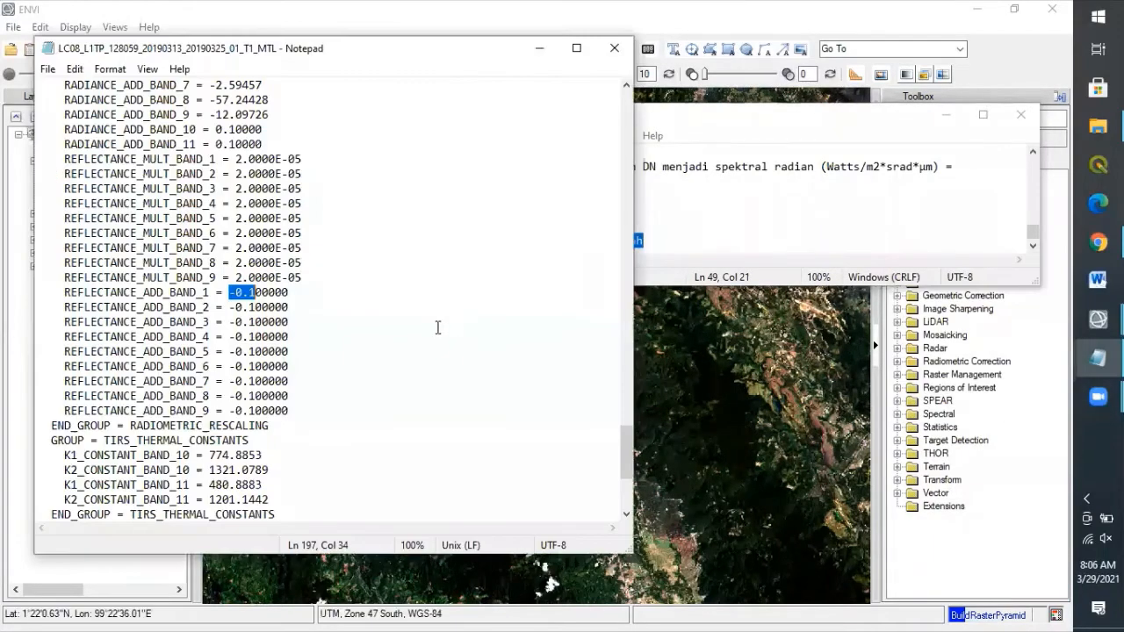
Step: Select the RADIANCE_MULT and RADIANCE_ADD lines for all bands in the MTL file
left_click(63, 161)
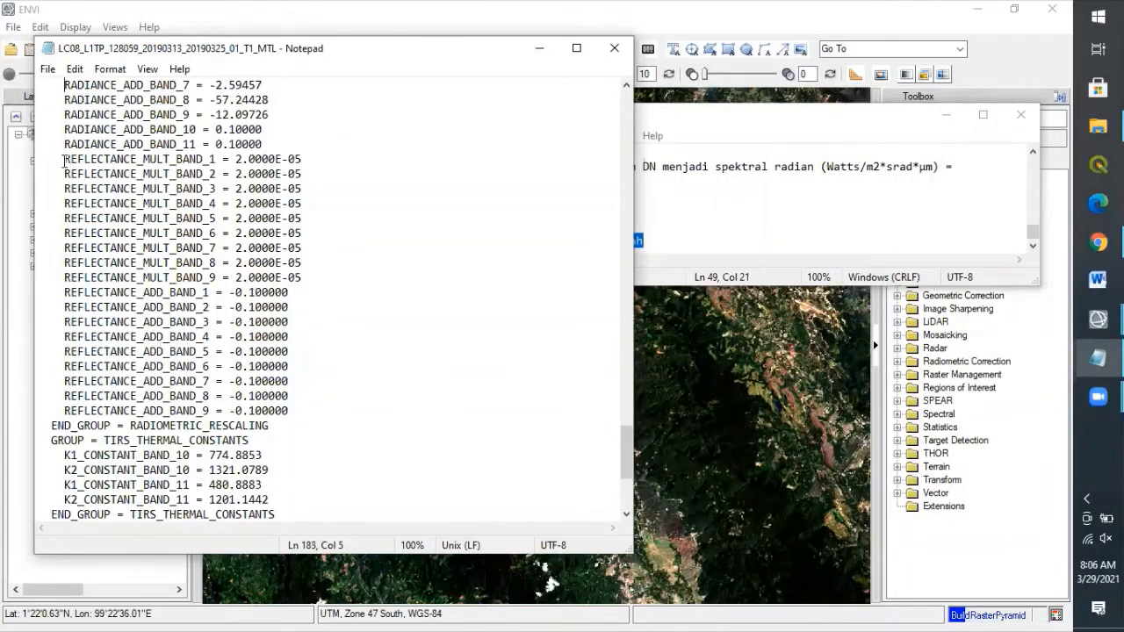
key("Up")
key("Up")
key("Up")
key("Up")
key("Up")
key("Up")
key("Up")
key("Up")
key("Up")
key("Up")
key("Up")
key("Up")
key("Up")
key("Up")
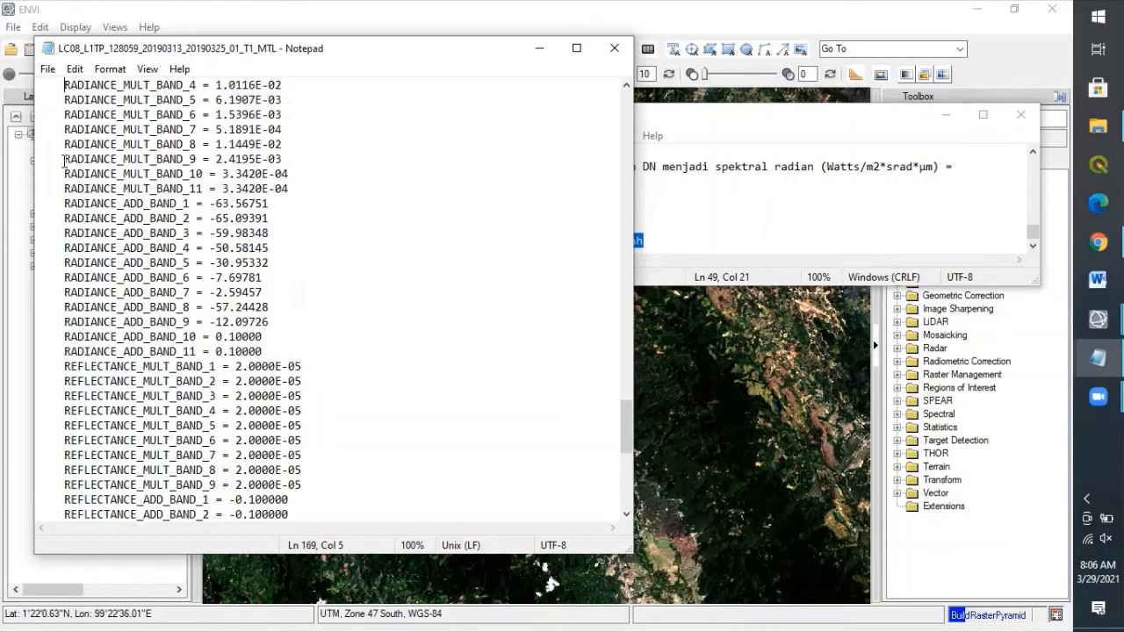
key("Up")
key("Up")
key("Up")
key("Up")
key("Up")
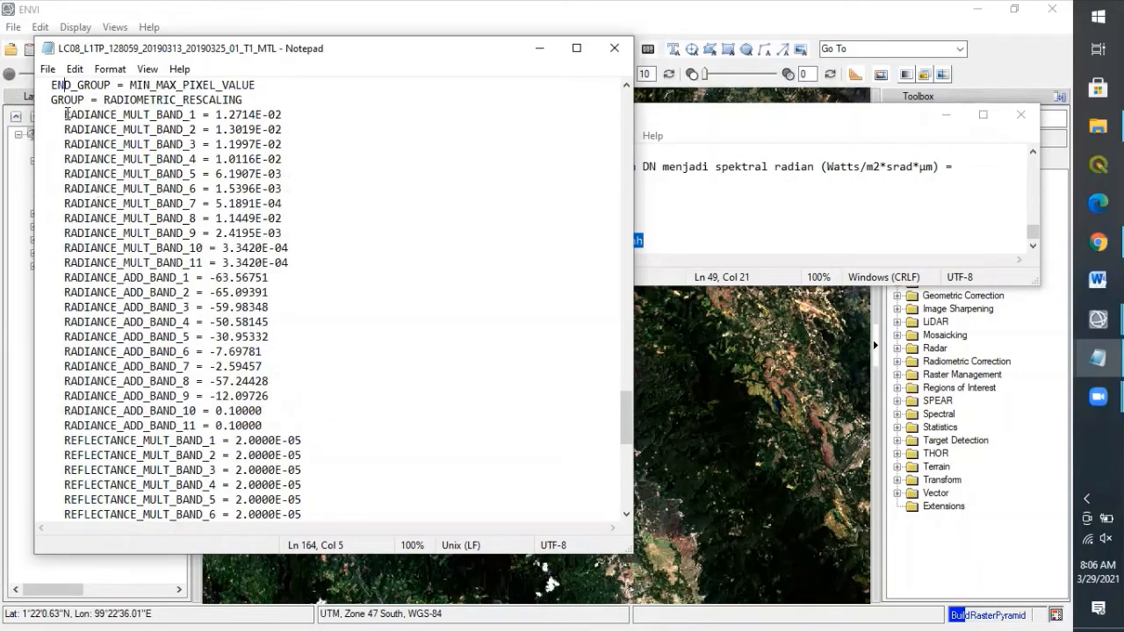
left_click_drag(65, 114, 274, 422)
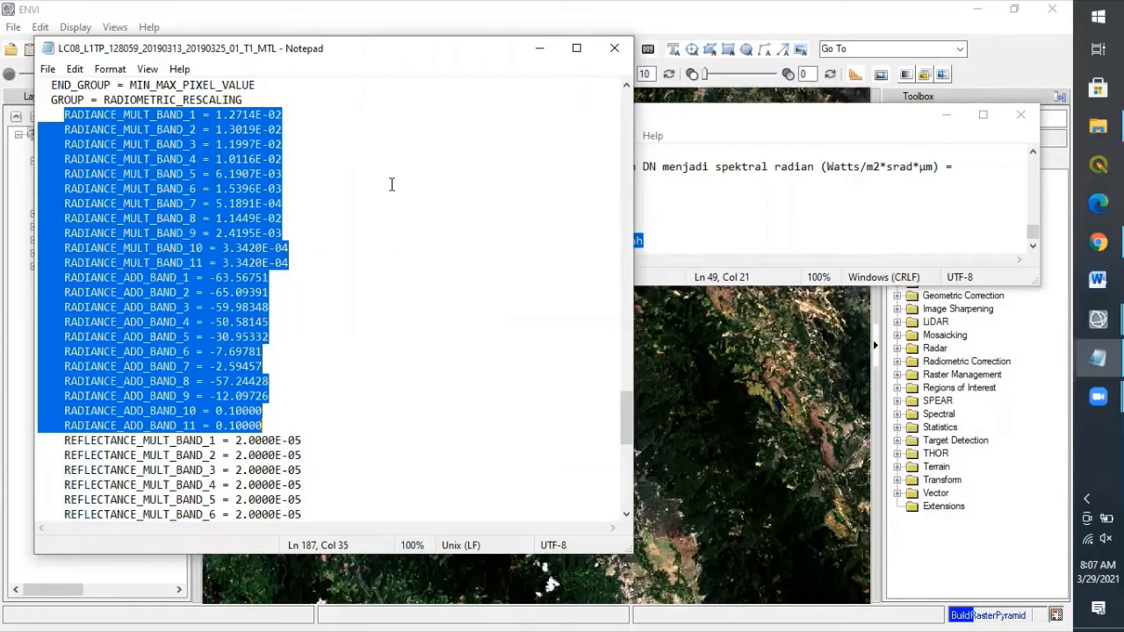
Step: Check the formula notes, move them aside, and open Band Math in ENVI
left_click(763, 196)
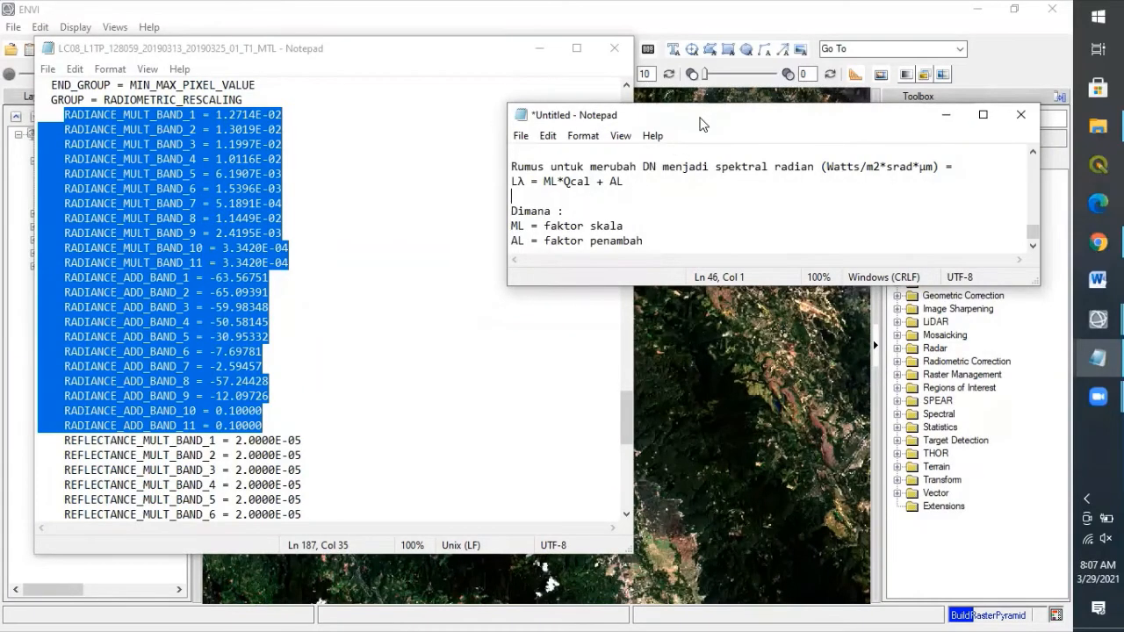
left_click_drag(702, 124, 464, 230)
double_click(948, 218)
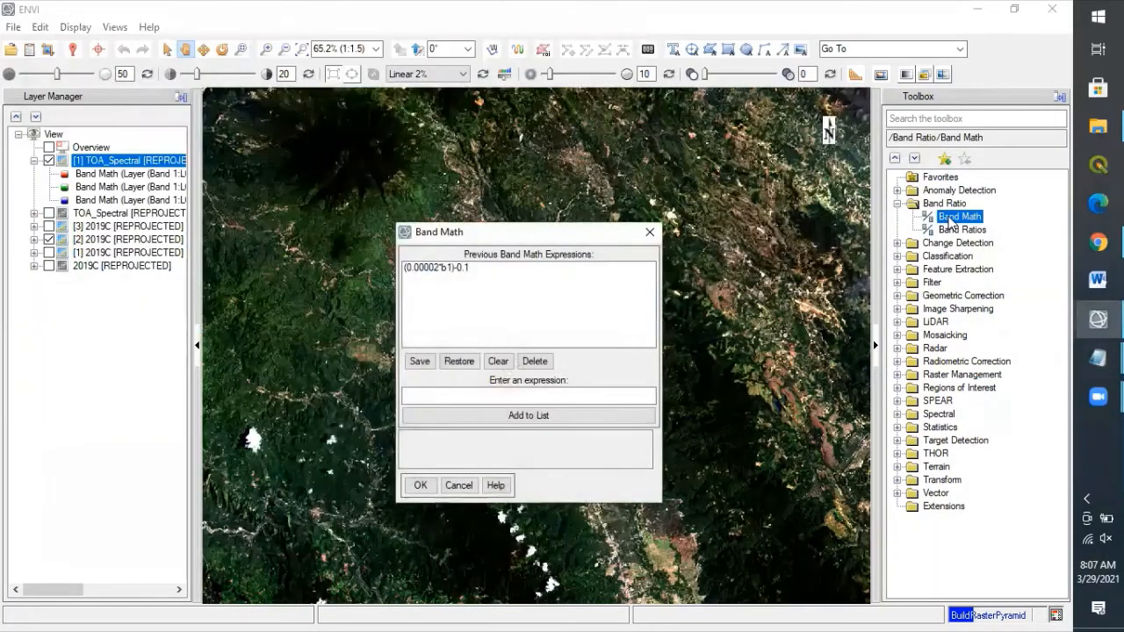
Step: Clear the Band Math list and enter the band 1 multiplier term (0.0127*b1) from the MTL file
left_click(496, 362)
left_click(453, 397)
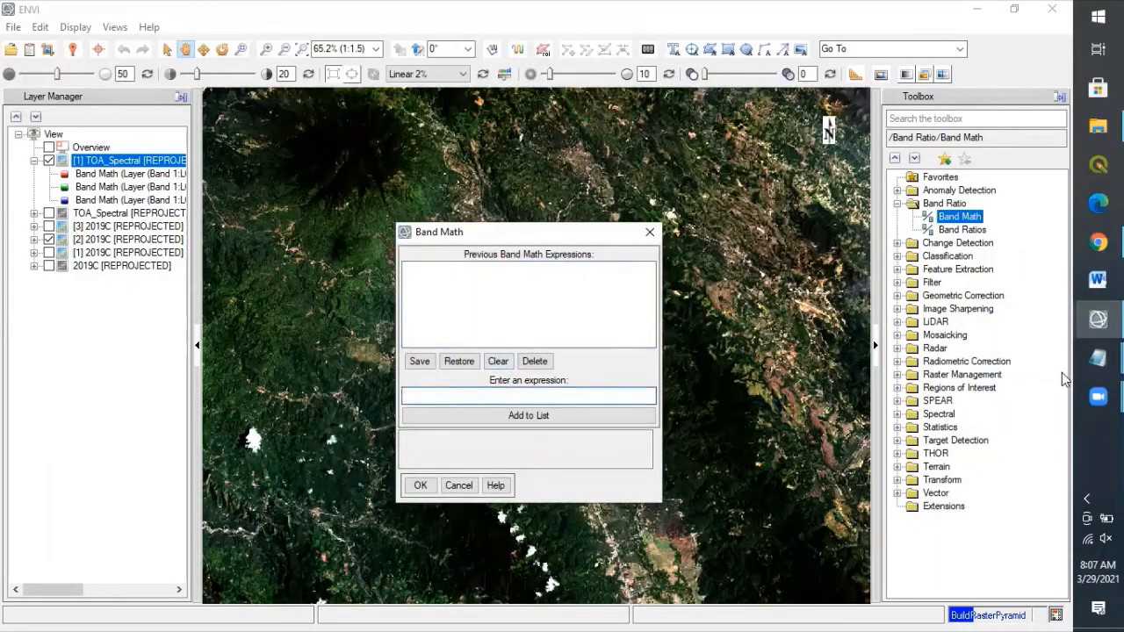
mouse_move(1098, 358)
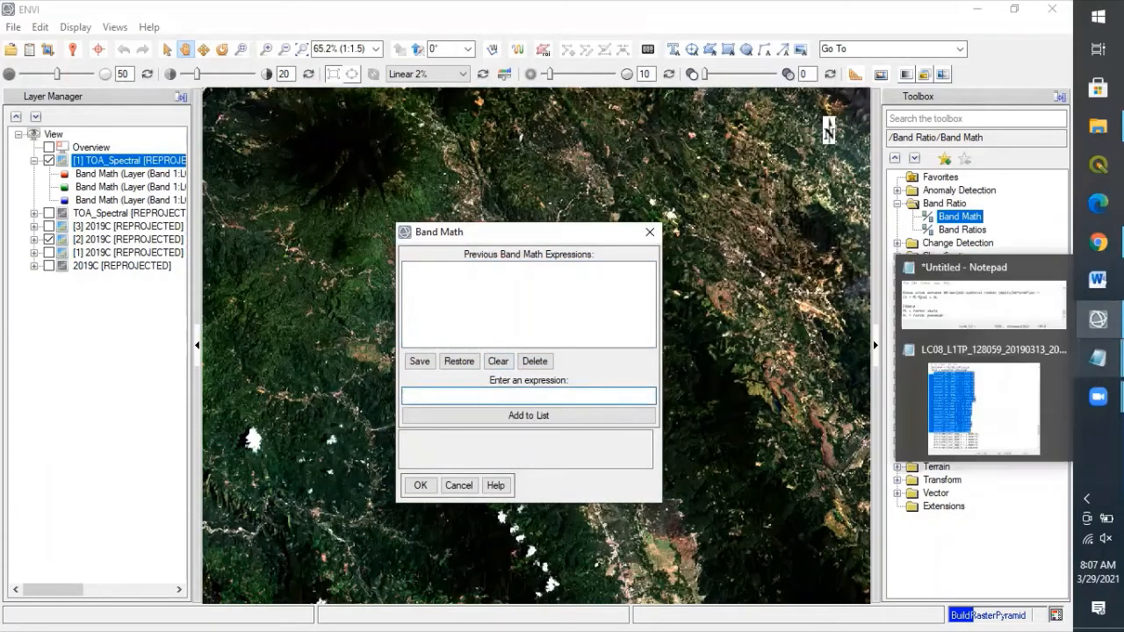
left_click(1019, 408)
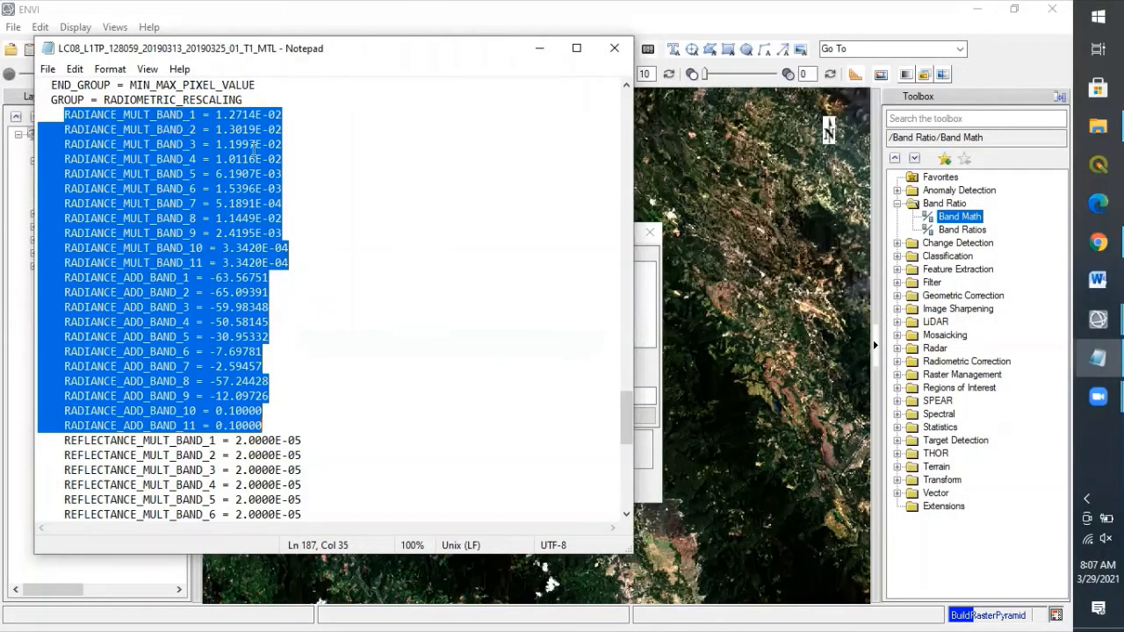
left_click(654, 367)
left_click(489, 395)
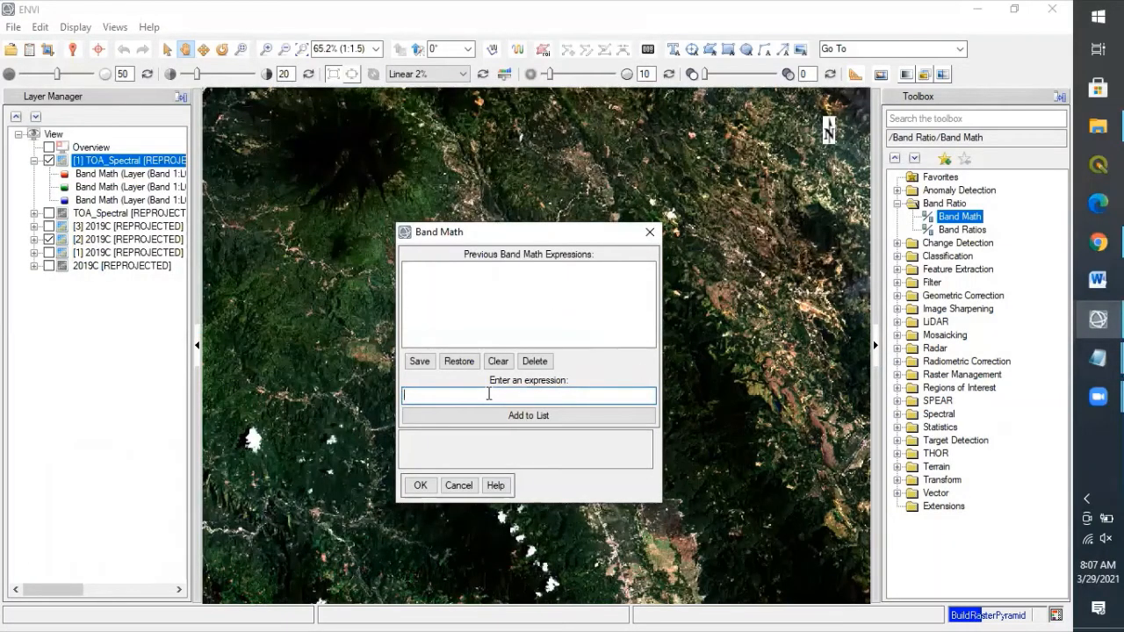
mouse_move(1097, 358)
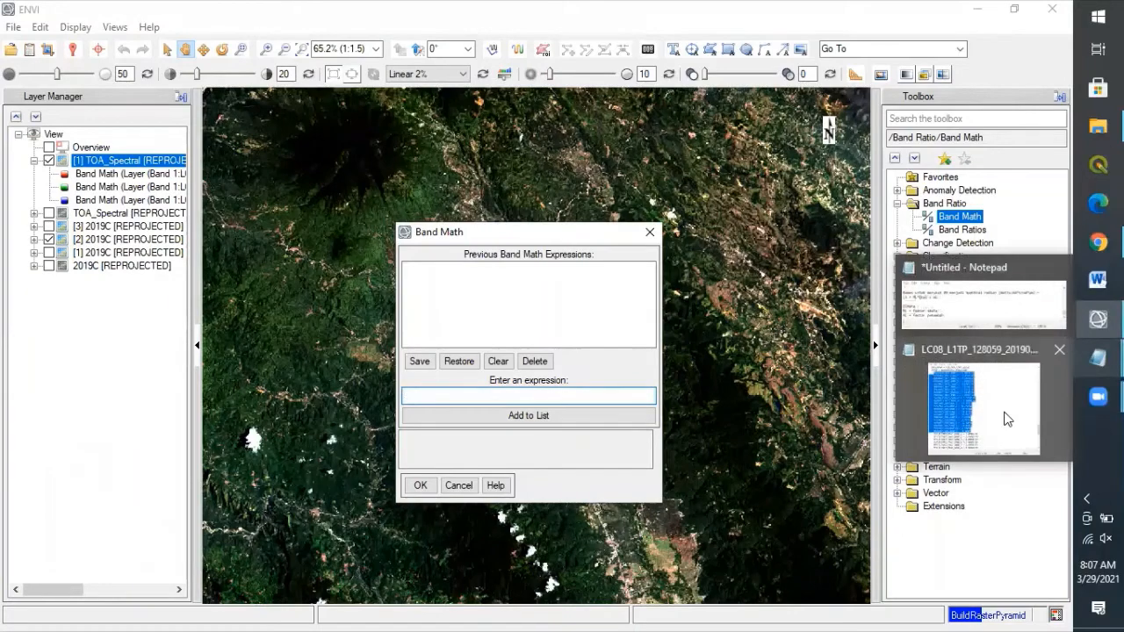
left_click(1005, 413)
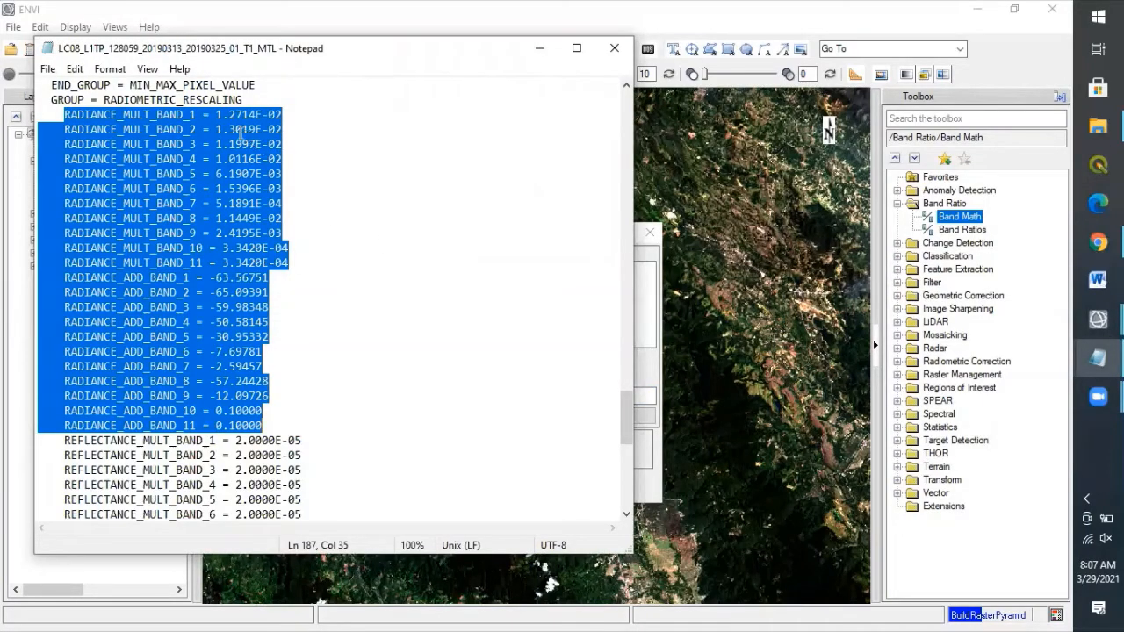
left_click_drag(215, 114, 239, 115)
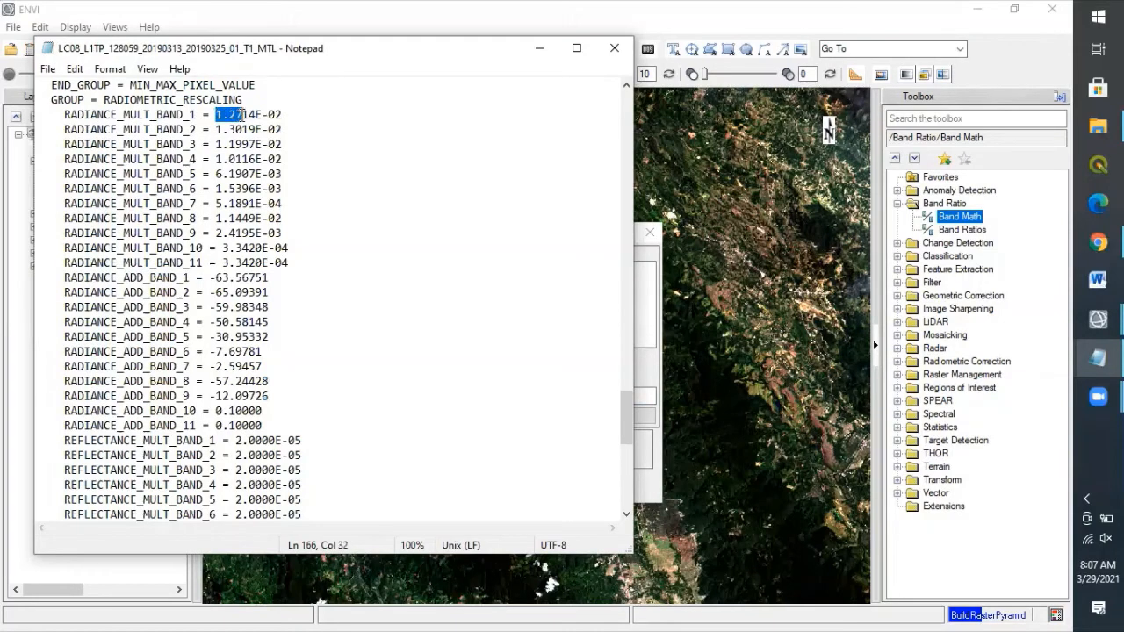
left_click(640, 373)
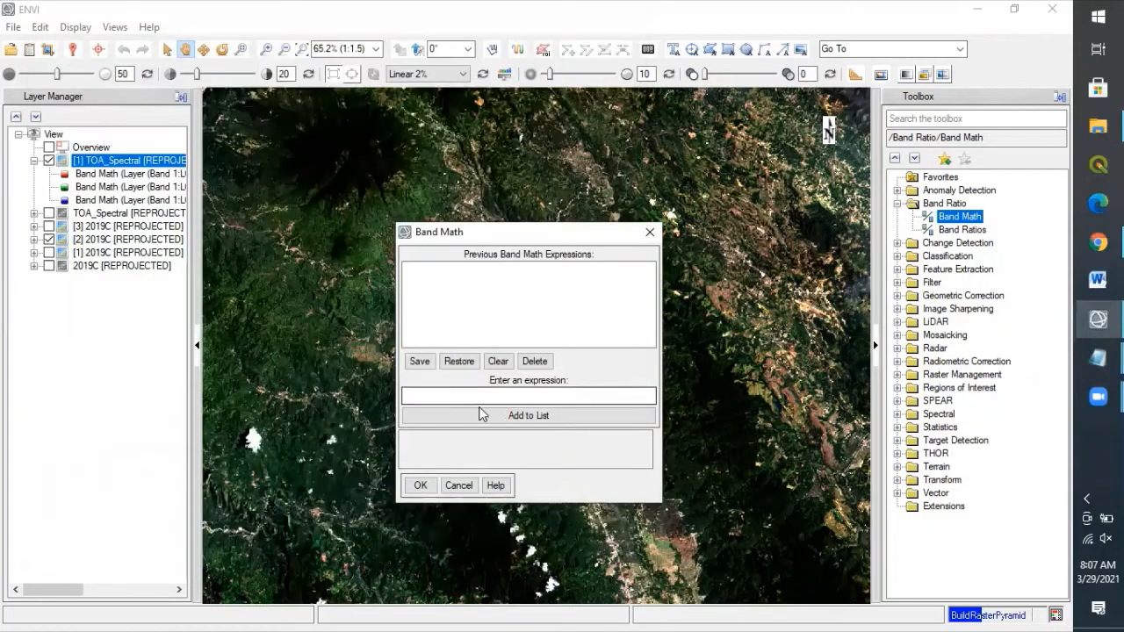
type("0.0127")
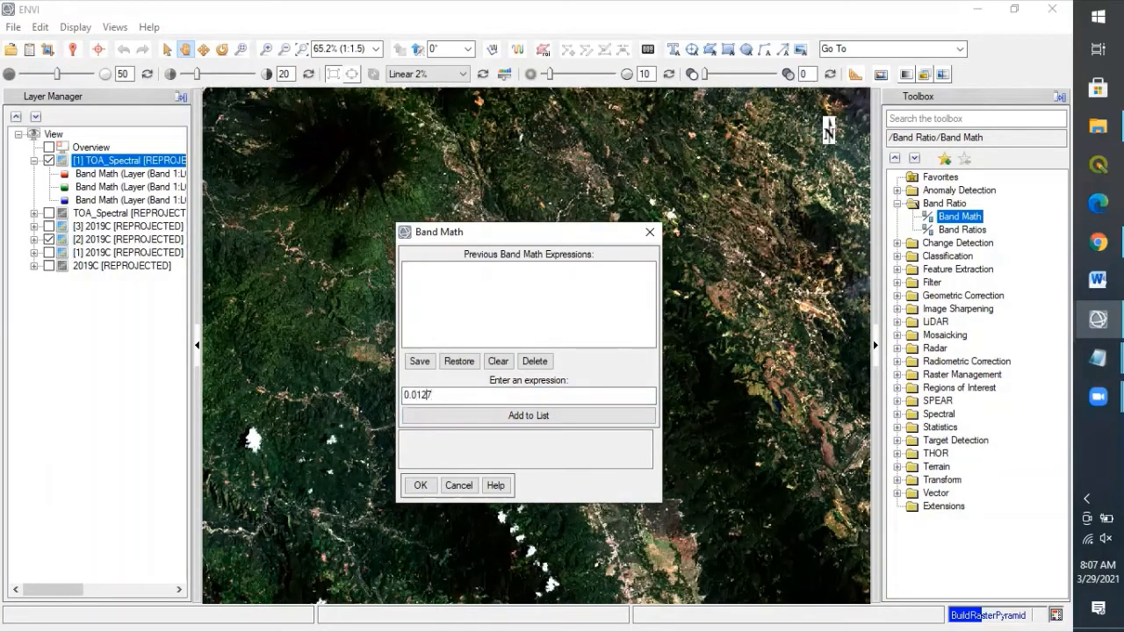
type("(")
type("*b1")
Step: Copy the band 1 offset -63.56 from the MTL file to complete (0.0127*b1)-63.56
mouse_move(1095, 362)
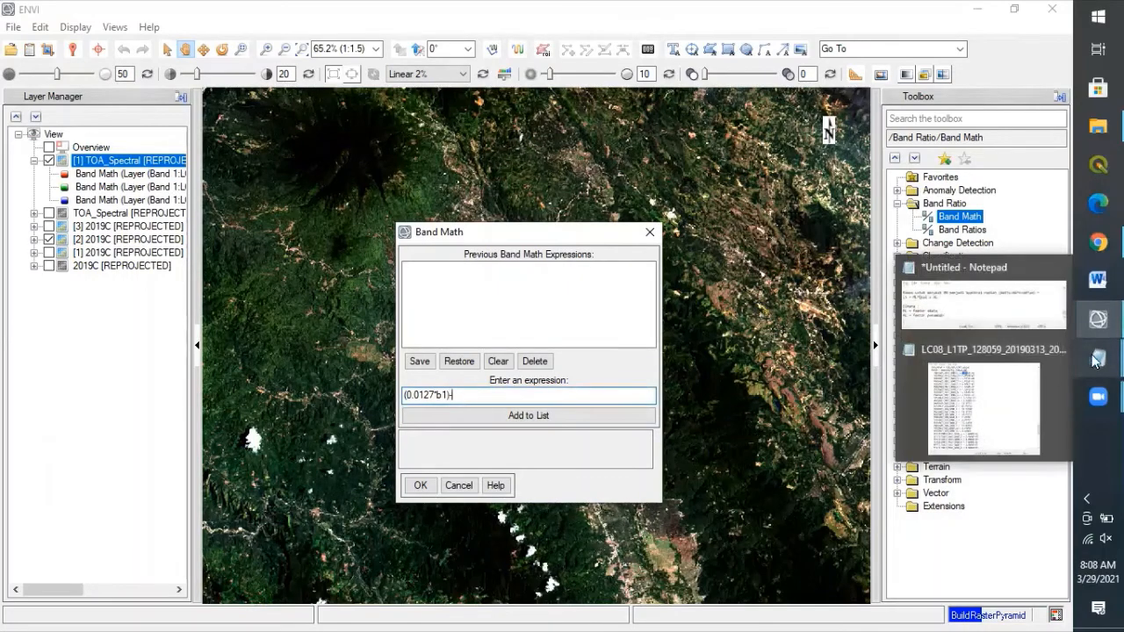
left_click(983, 406)
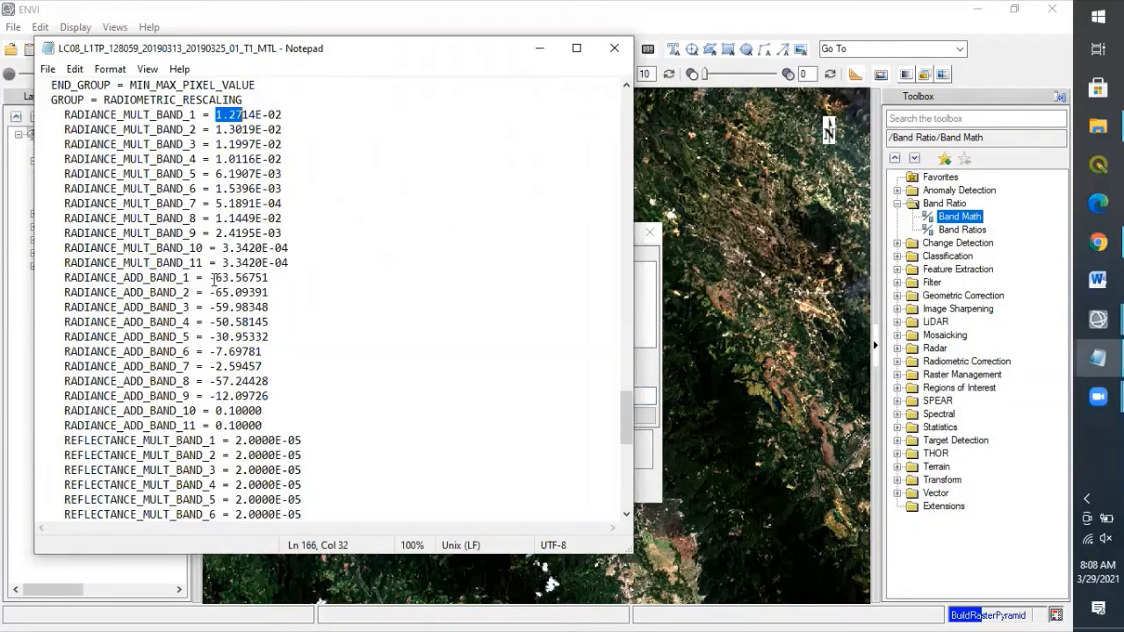
left_click_drag(211, 280, 240, 290)
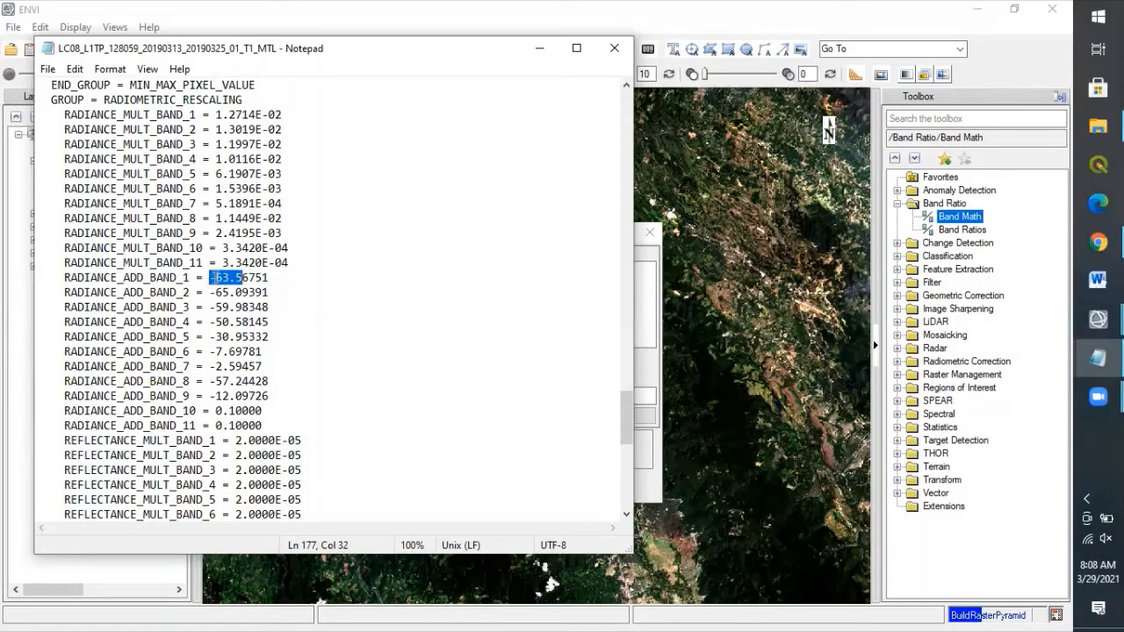
left_click(215, 278)
left_click(249, 279, "shift")
left_click_drag(210, 278, 250, 281)
key("ctrl+c")
left_click(654, 373)
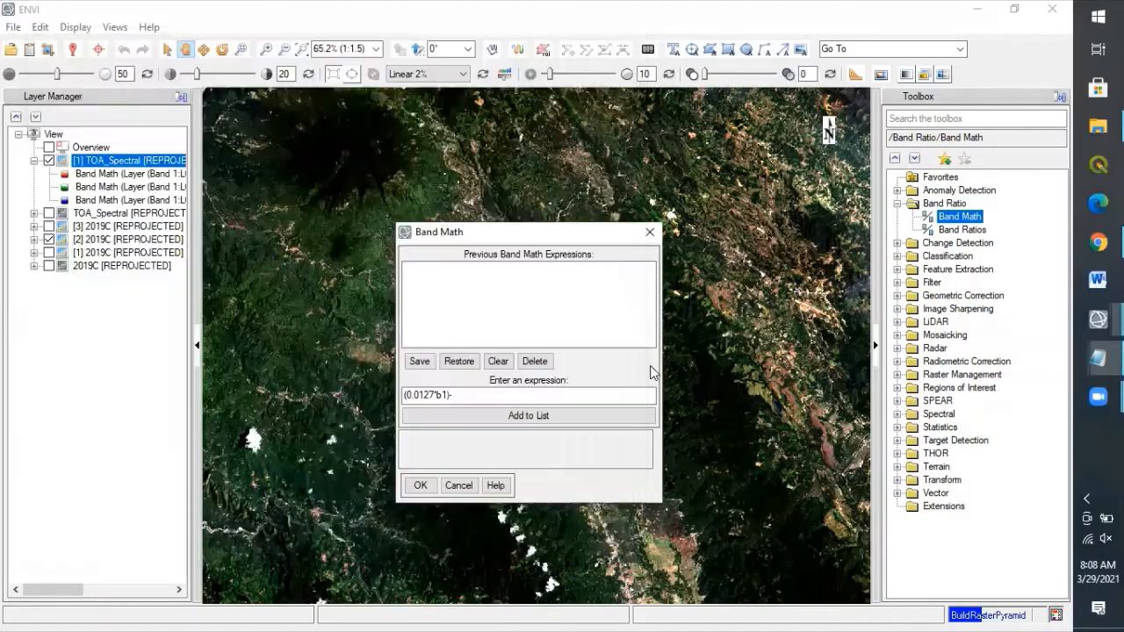
left_click(522, 394)
key("ctrl+v")
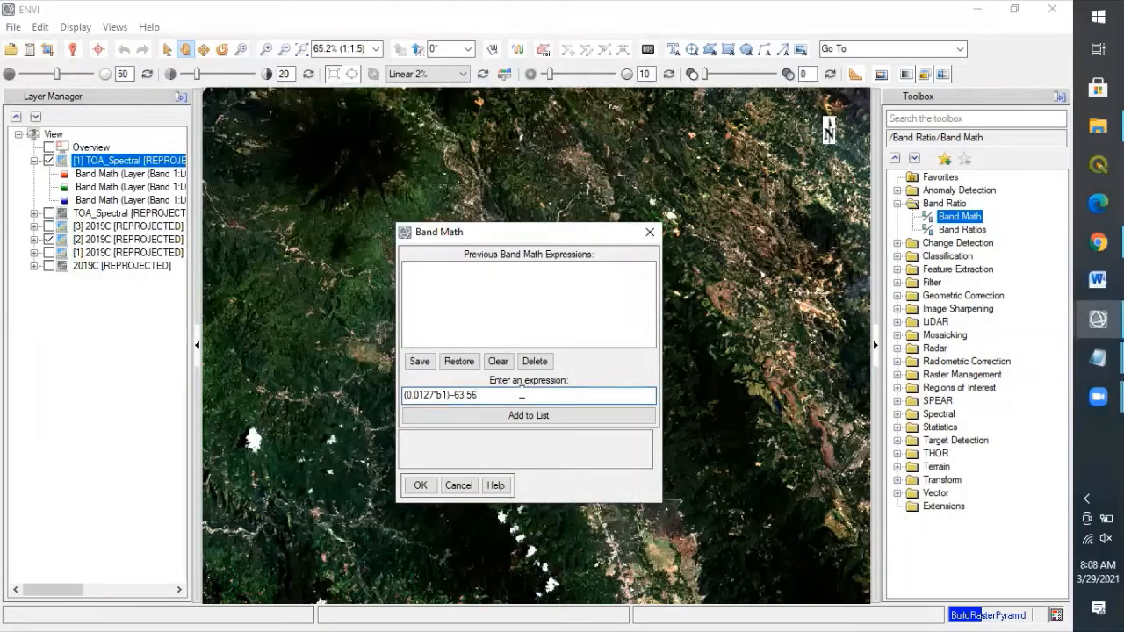
key("BackSpace")
Step: Add the expression to the list, select (0.0127*b1)-63.56, and proceed to band pairing
left_click(463, 421)
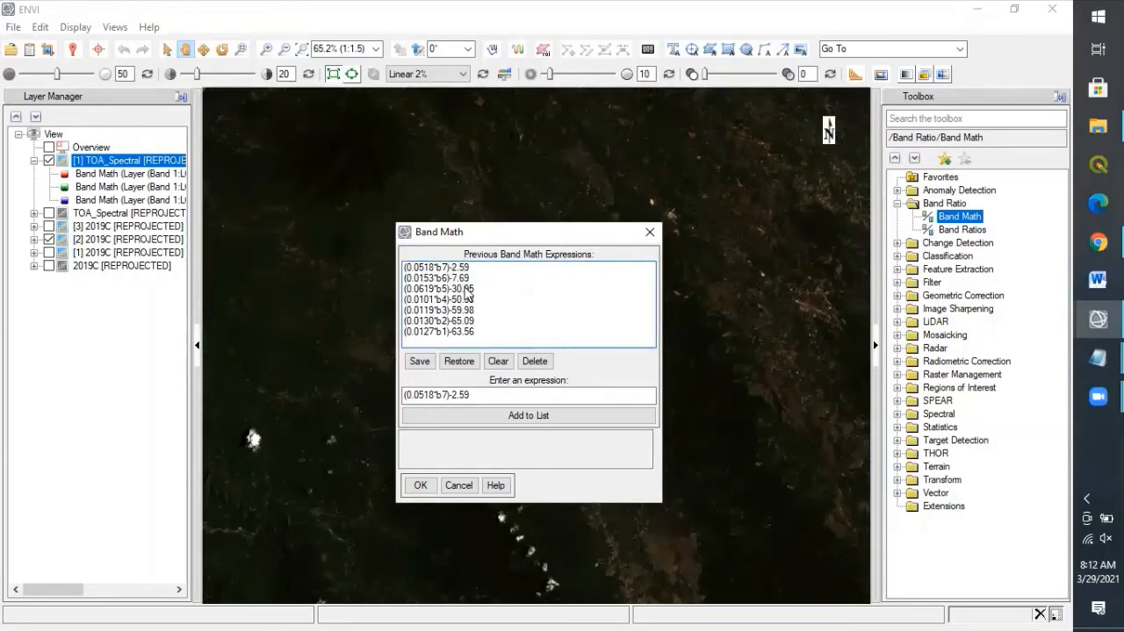
left_click(452, 332)
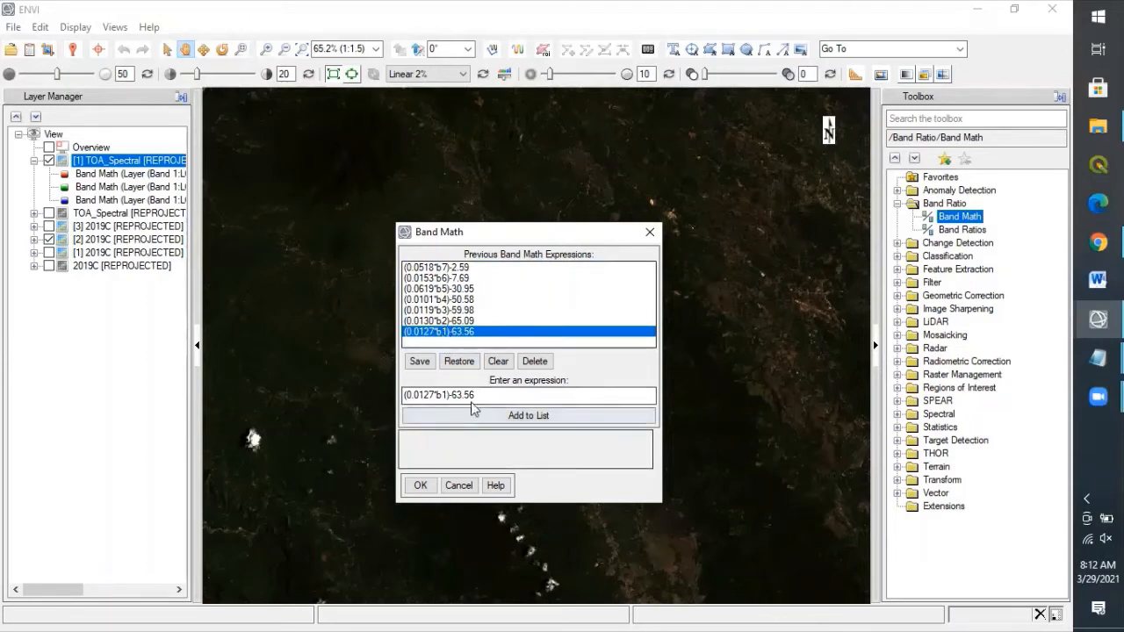
left_click(420, 485)
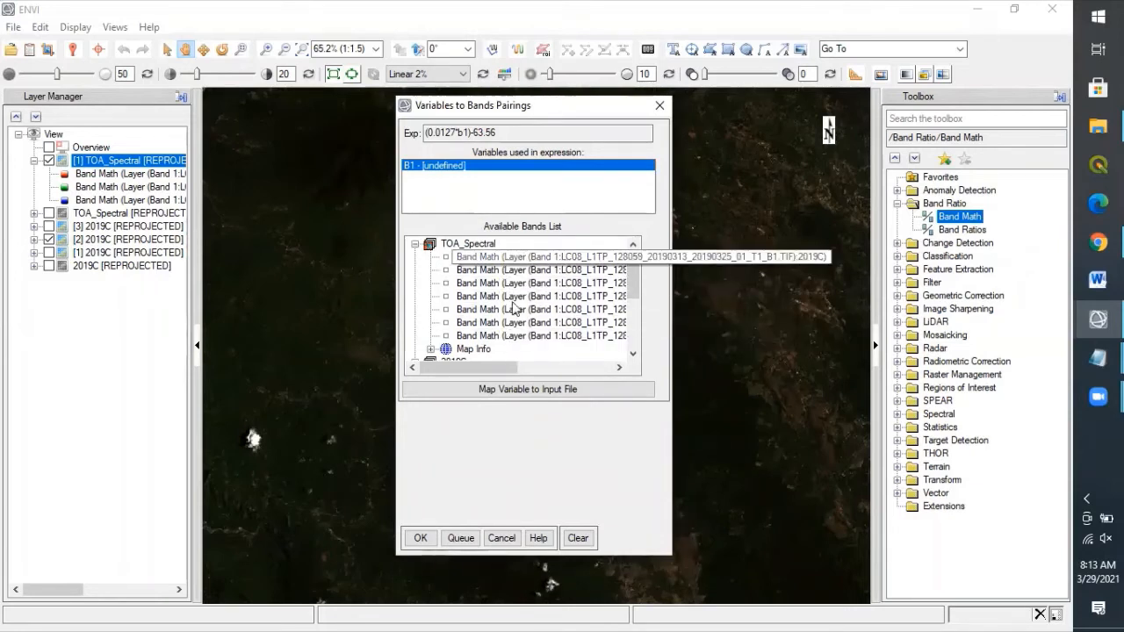
Step: Pair variable B1 with the first band of the 2019C image
left_click(414, 243)
left_click(415, 257)
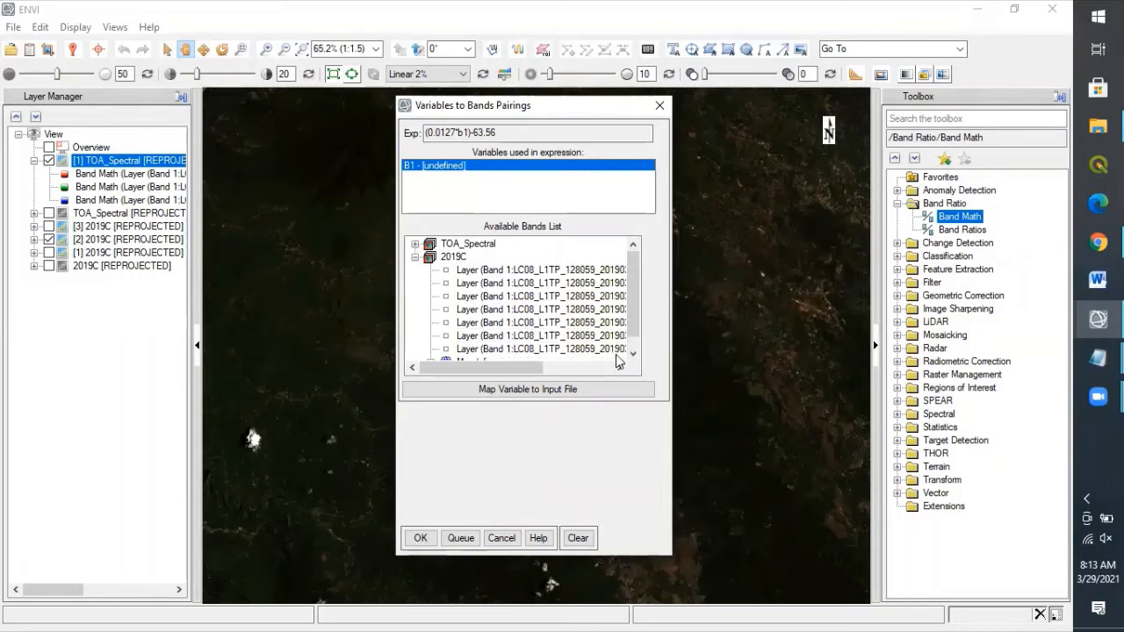
left_click(522, 268)
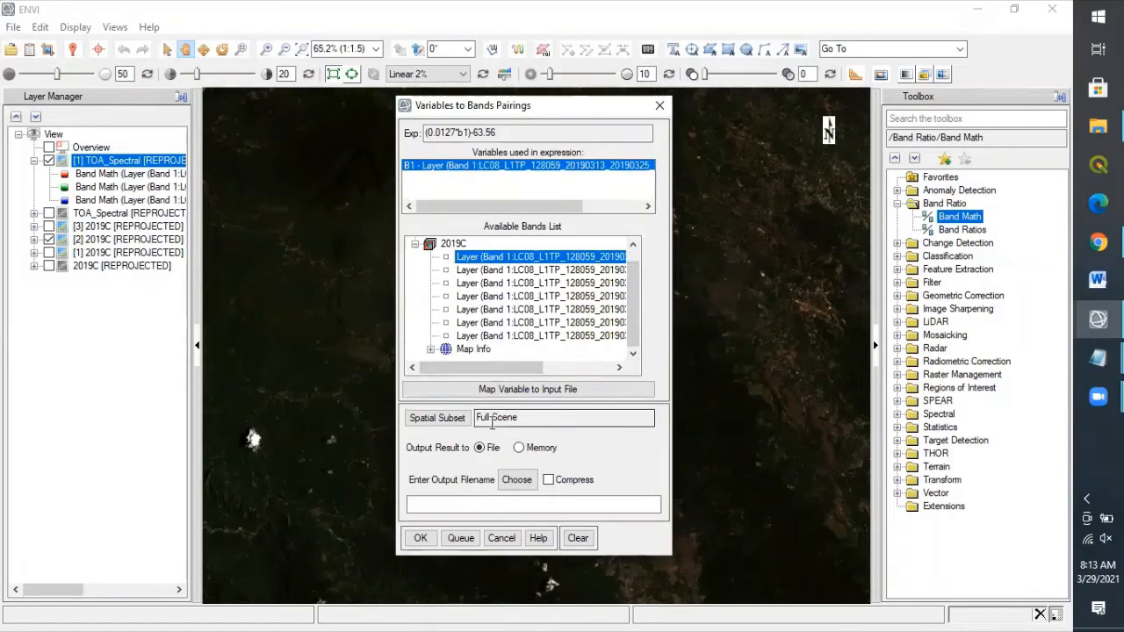
Step: Create and open a new TOA_Radiance folder for the output
left_click(520, 483)
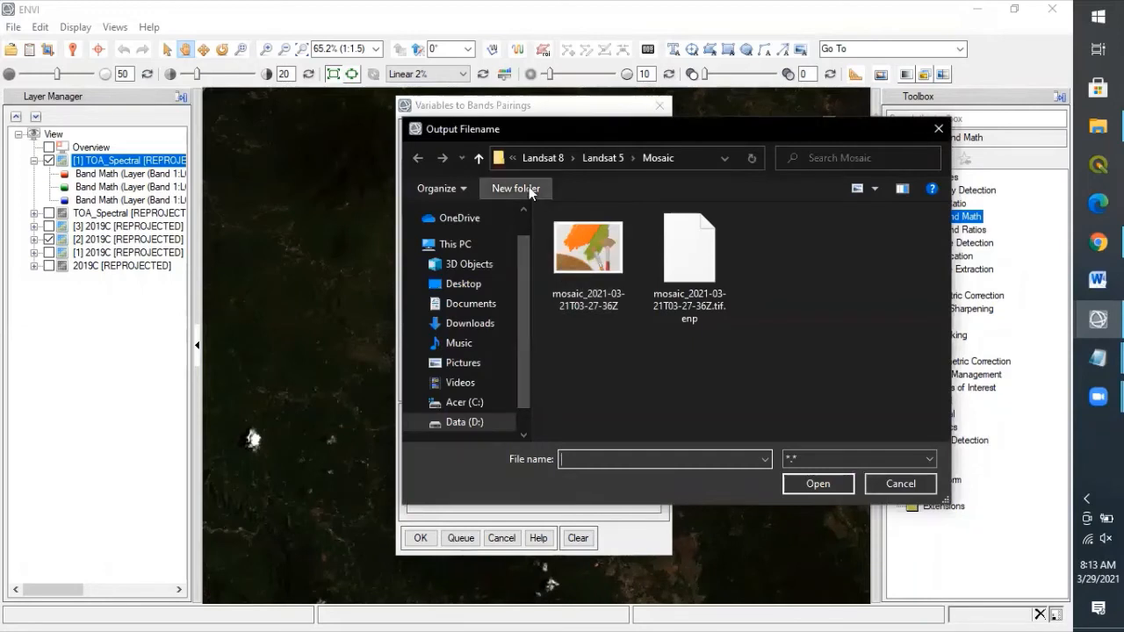
left_click(529, 186)
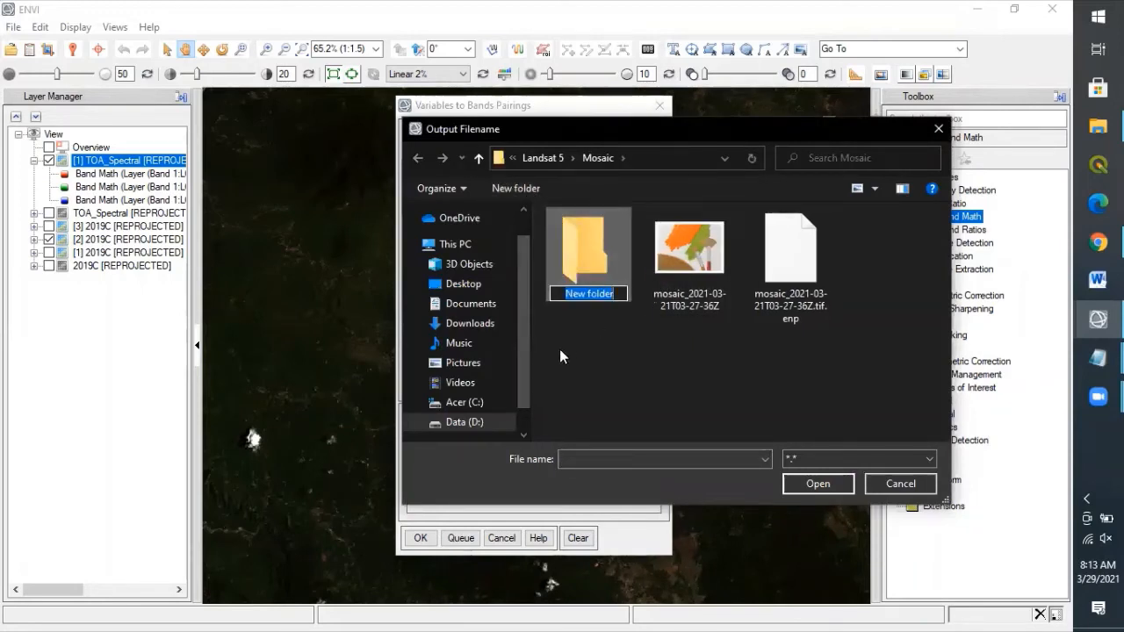
type("TO")
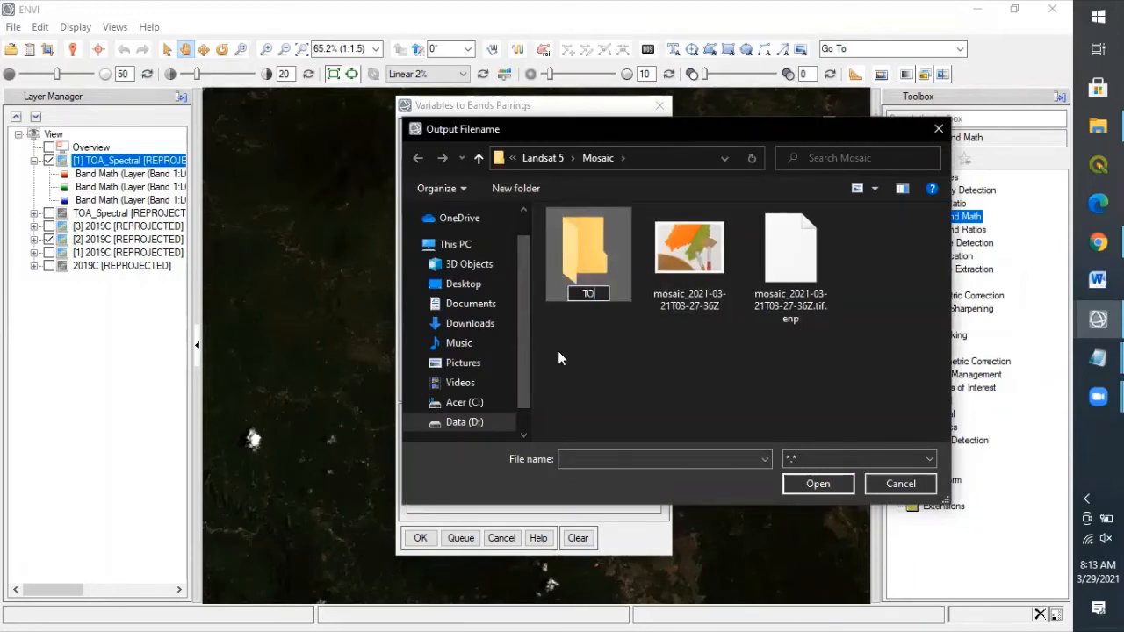
type("A_Radiance")
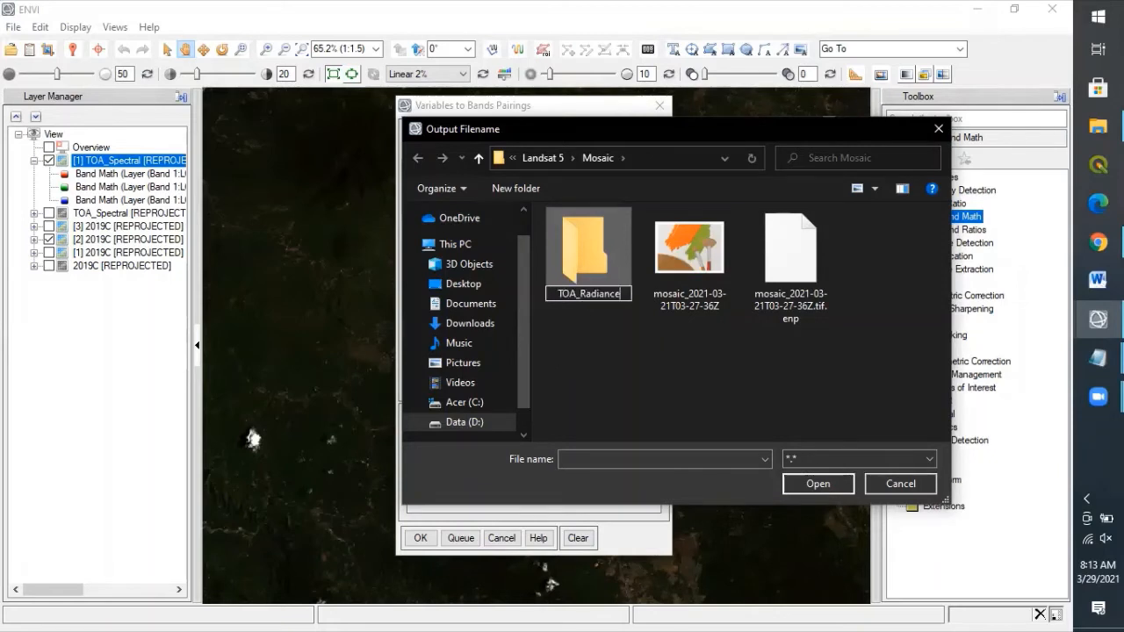
key("Return")
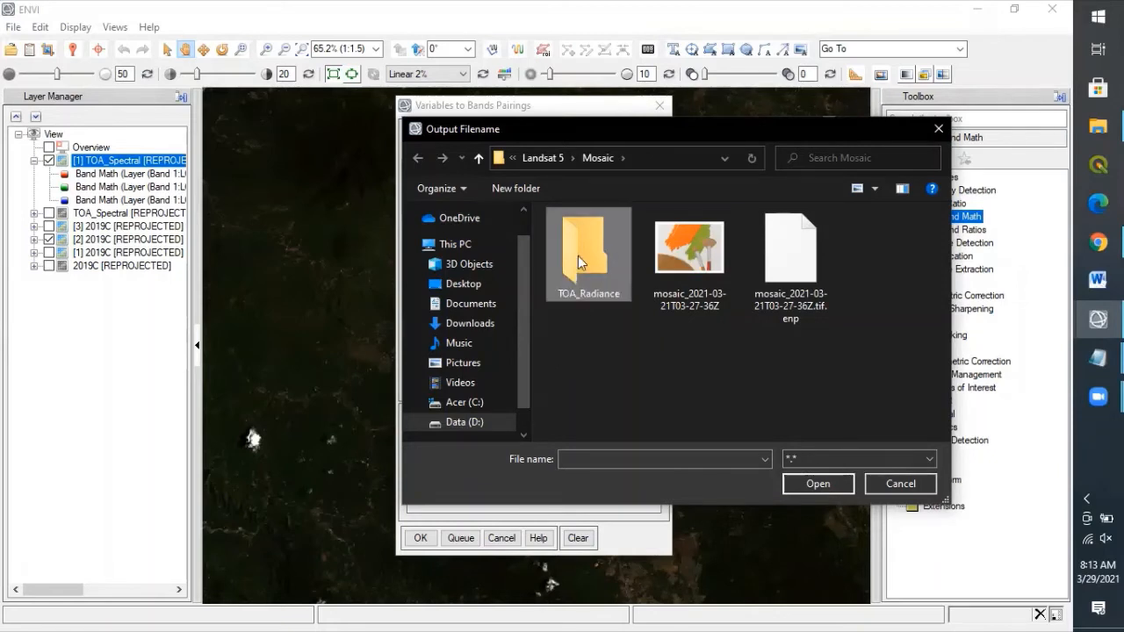
double_click(599, 246)
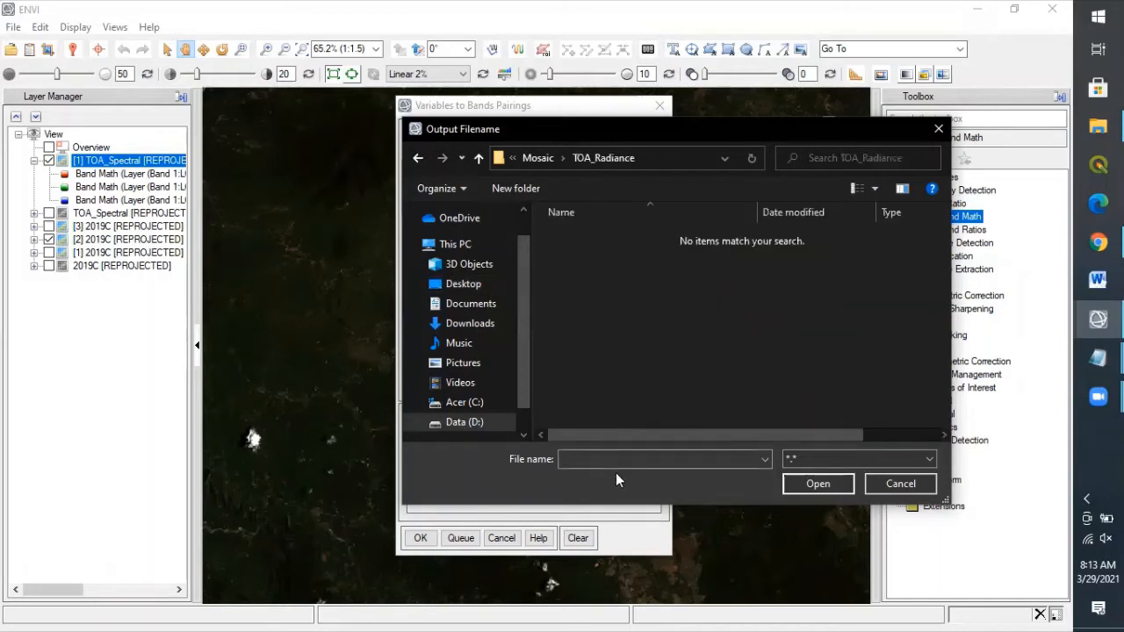
Step: Save the output as Randiance_B1 and run the band 1 radiance calculation
left_click(610, 457)
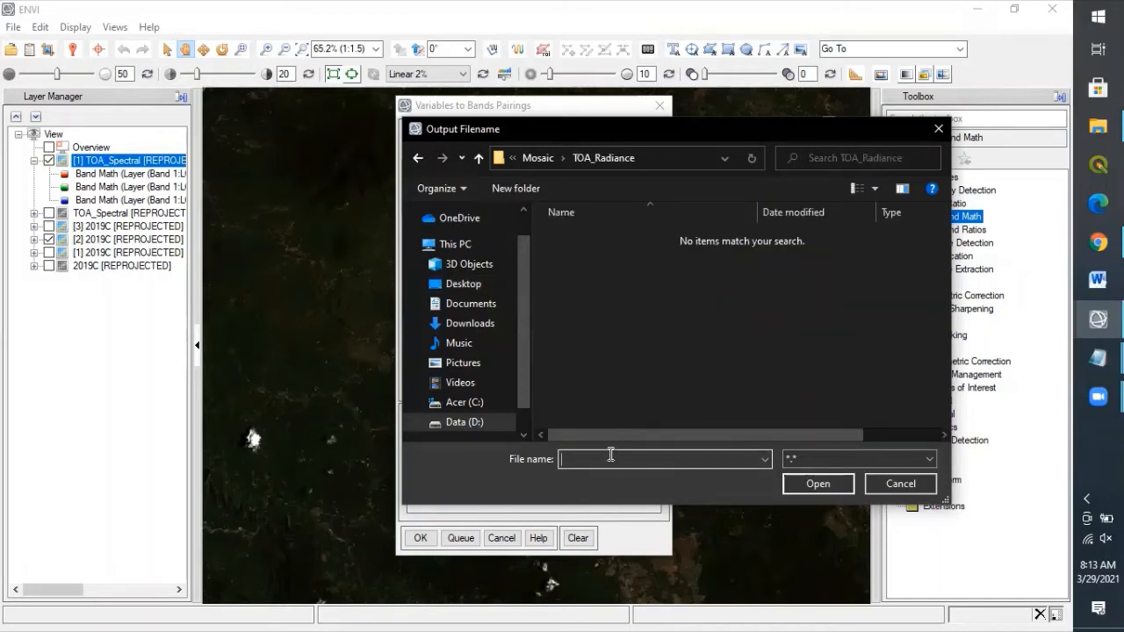
type("Randiance_B1")
left_click(821, 484)
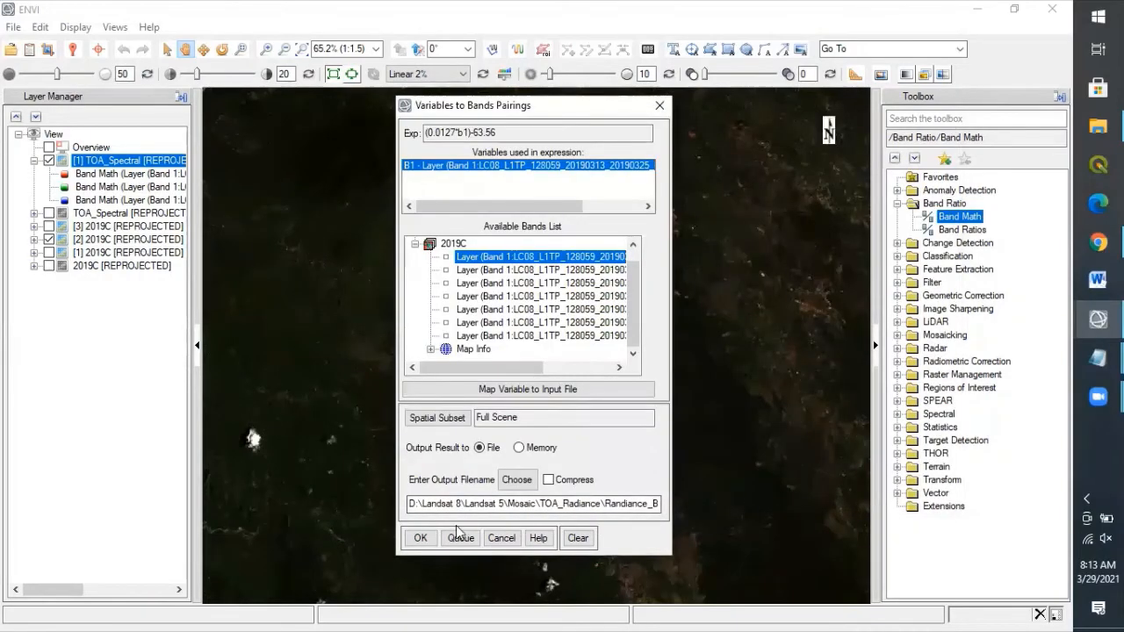
left_click(419, 539)
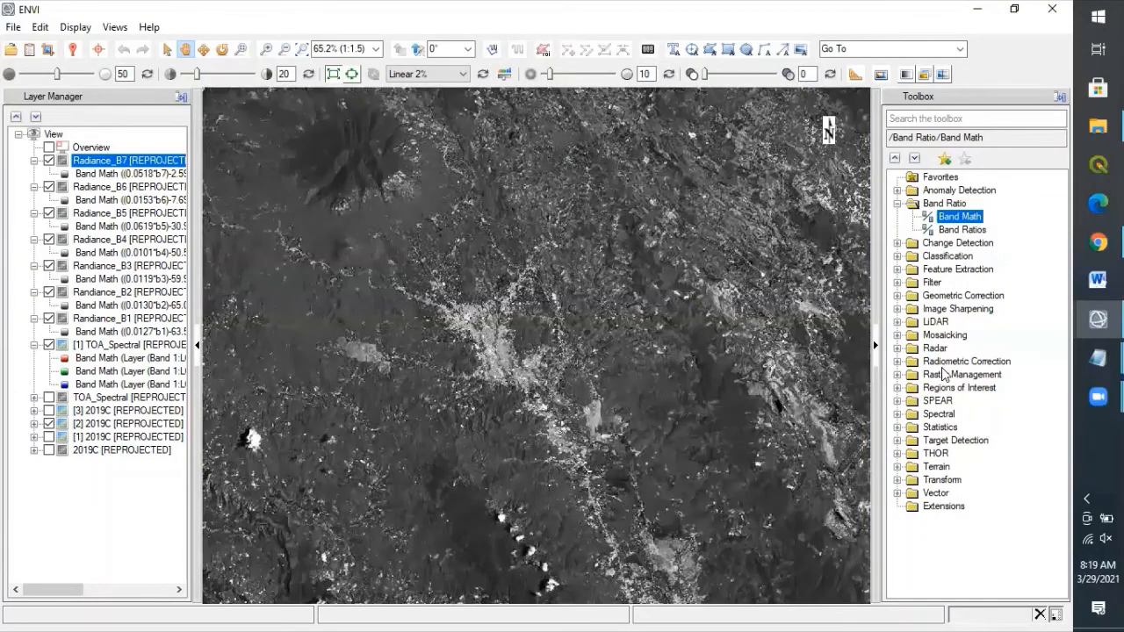
Step: Open Raster Management > Layer Stacking and import all seven radiance band files
left_click(897, 374)
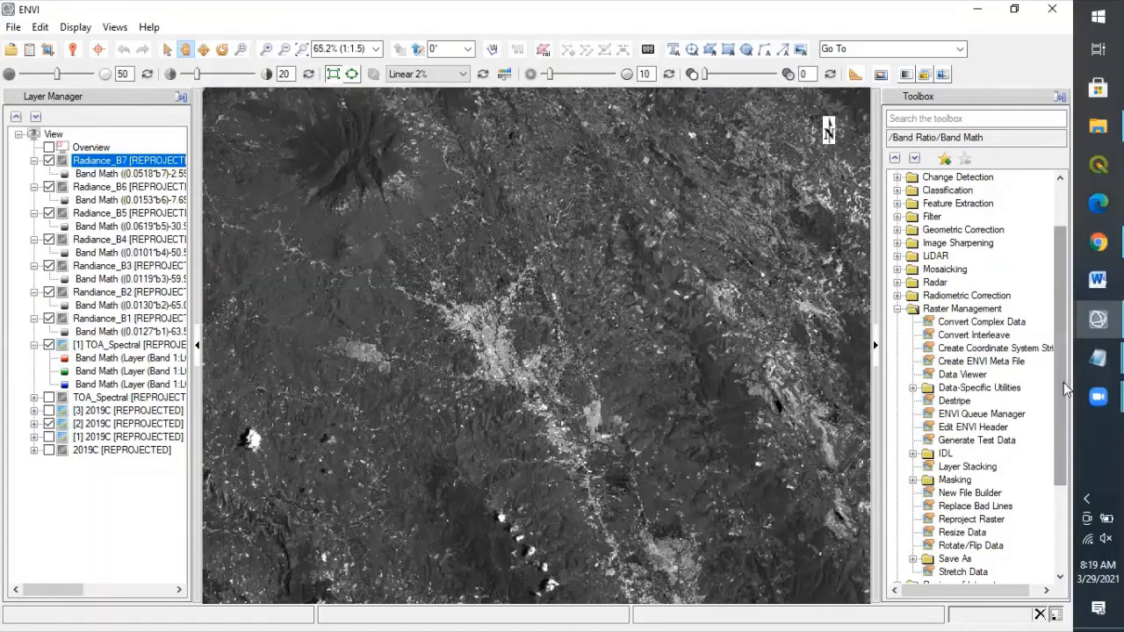
left_click_drag(1063, 382, 1062, 425)
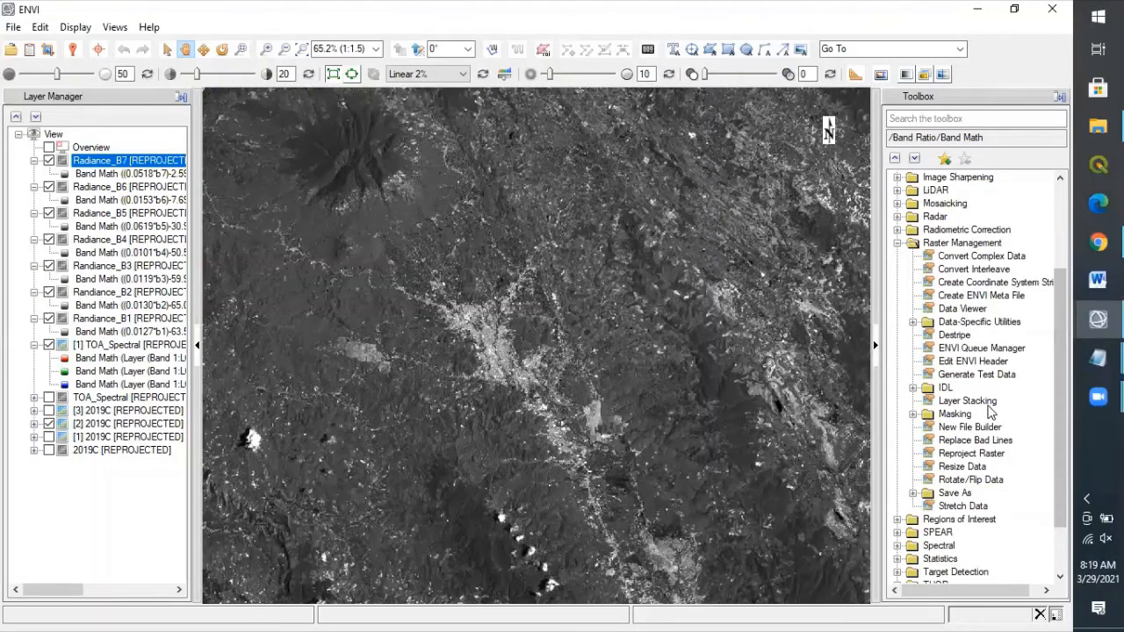
double_click(979, 401)
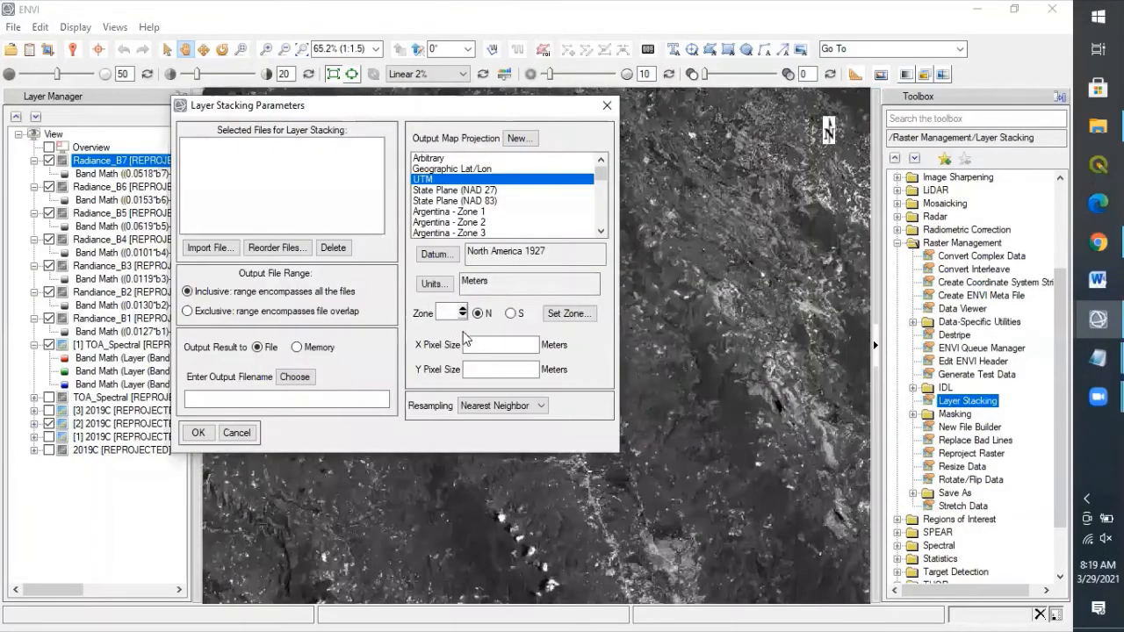
left_click(226, 250)
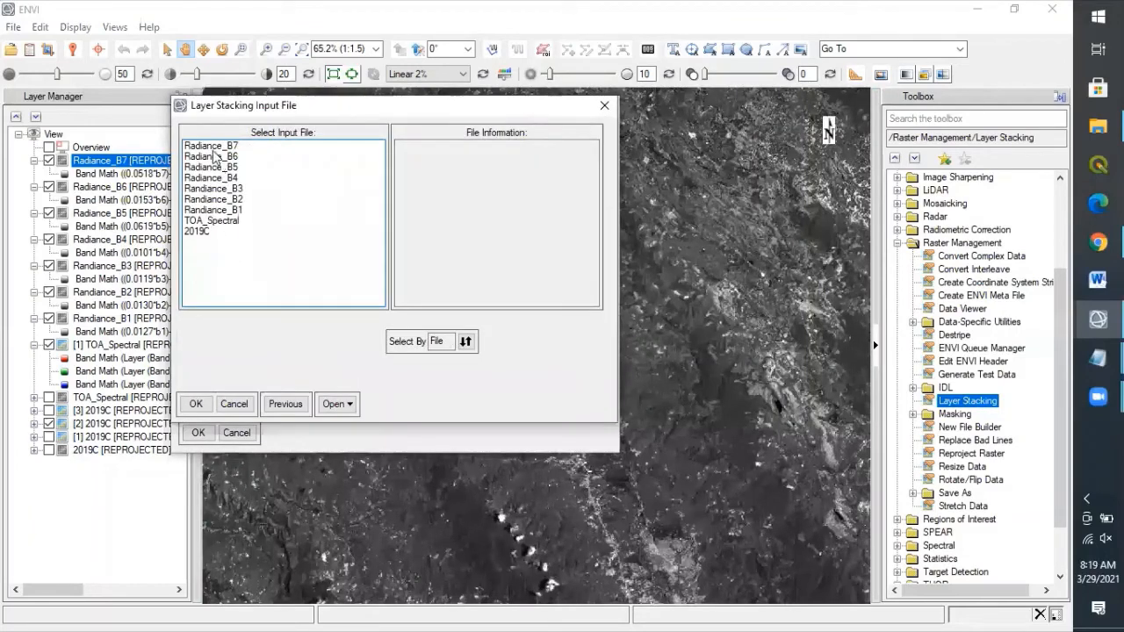
left_click_drag(205, 154, 213, 213)
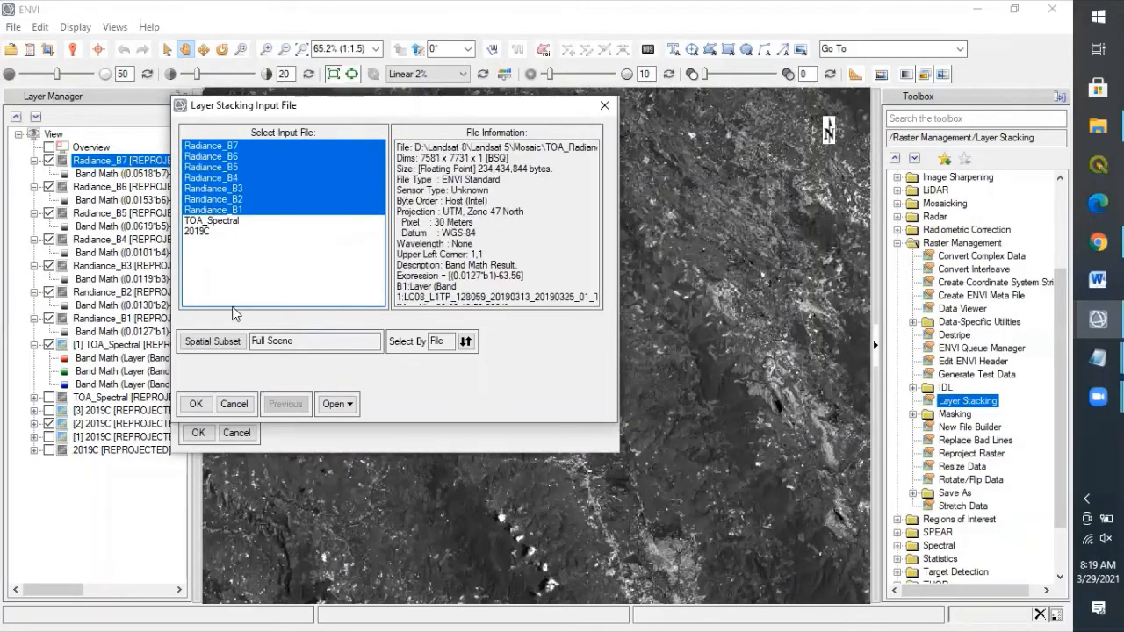
left_click(195, 404)
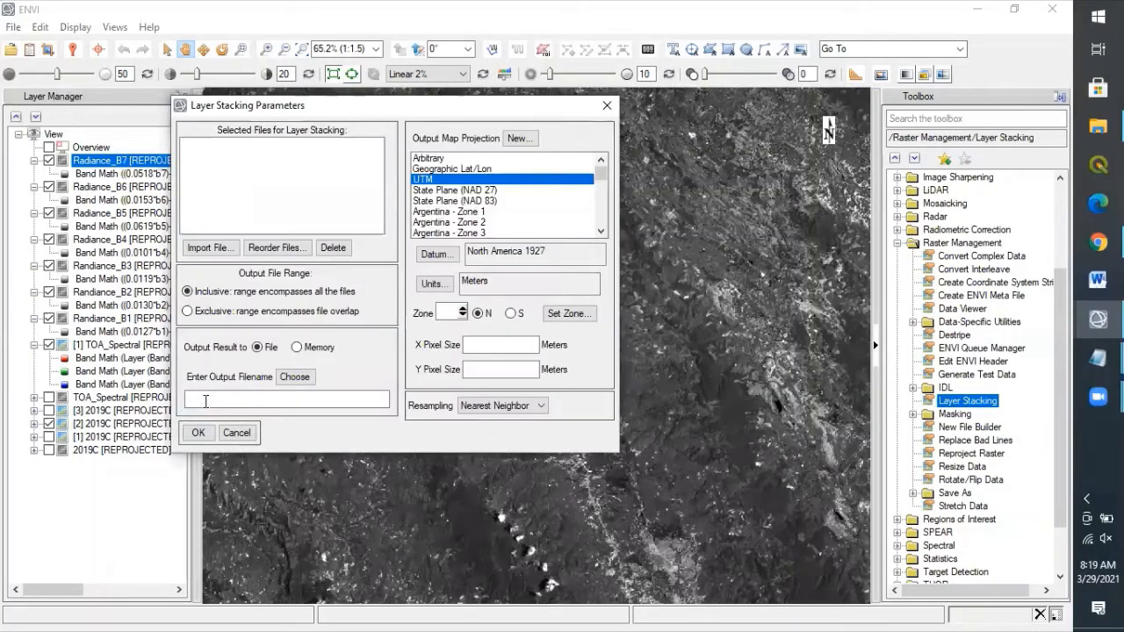
Step: Reorder the radiance files into sequence B1 through B7
left_click(277, 248)
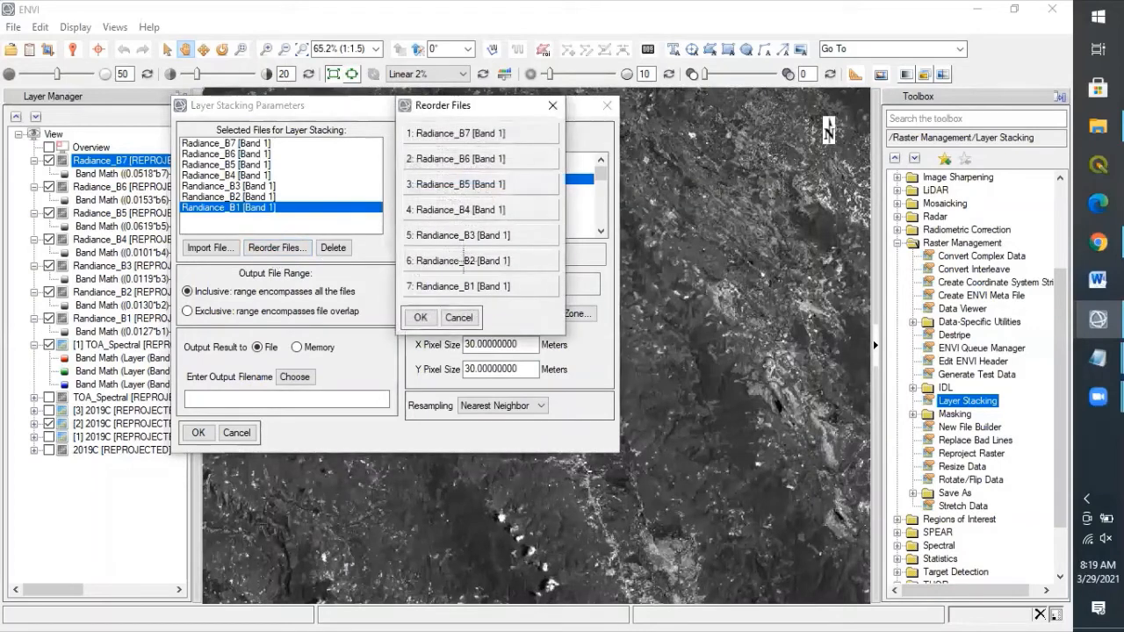
left_click_drag(466, 286, 468, 133)
left_click_drag(465, 286, 466, 159)
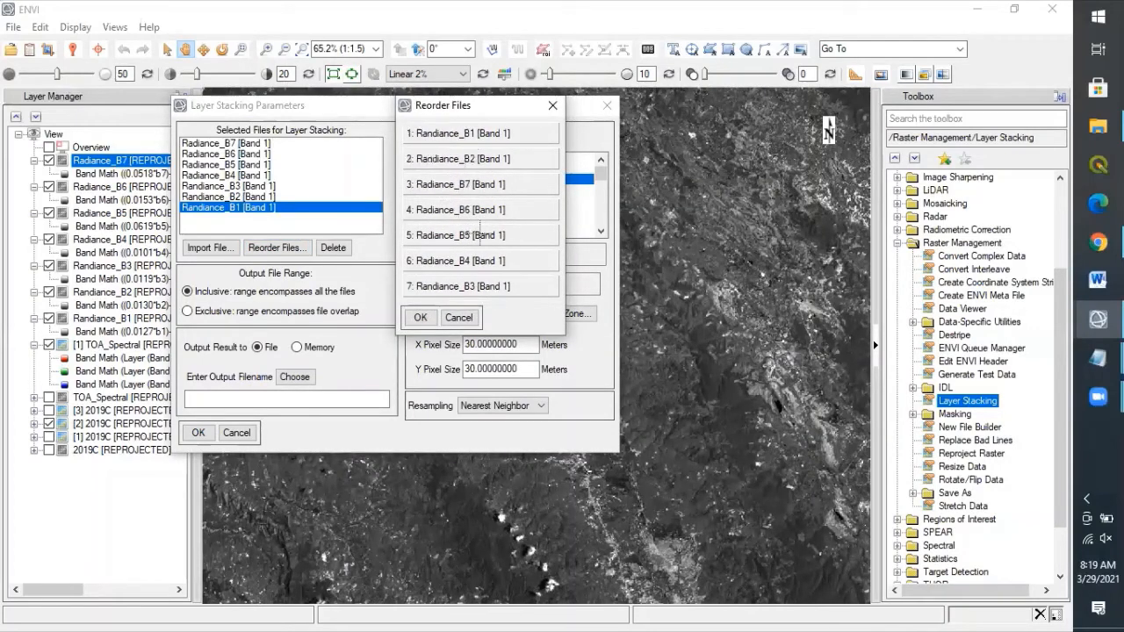
mouse_move(483, 286)
left_mouse_down()
mouse_move(485, 185)
mouse_move(485, 286)
left_mouse_up()
left_click_drag(475, 210, 458, 235)
left_click(420, 317)
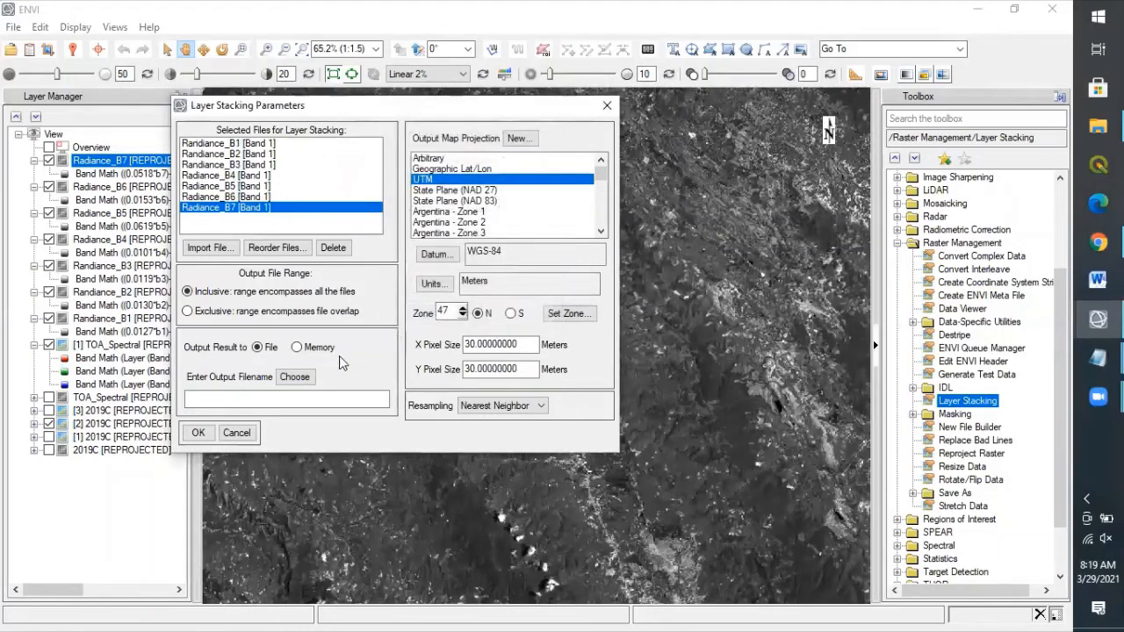
left_click(295, 376)
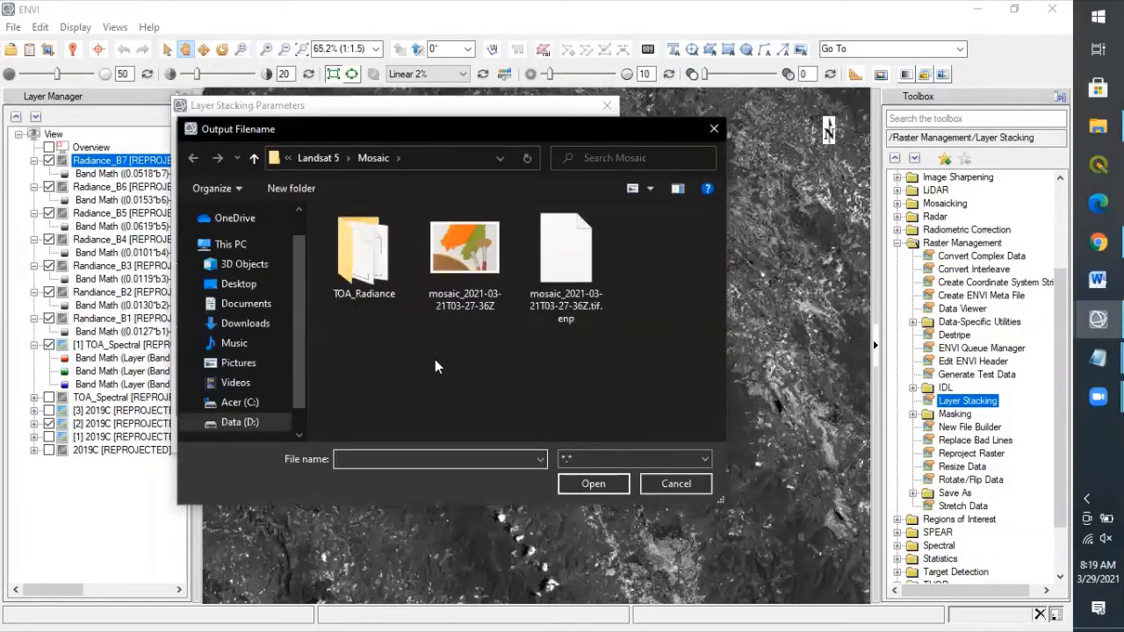
Step: Create and open a 2019_LayerStacking_Radiance folder inside Landsat 8
left_click(316, 156)
left_click(316, 157)
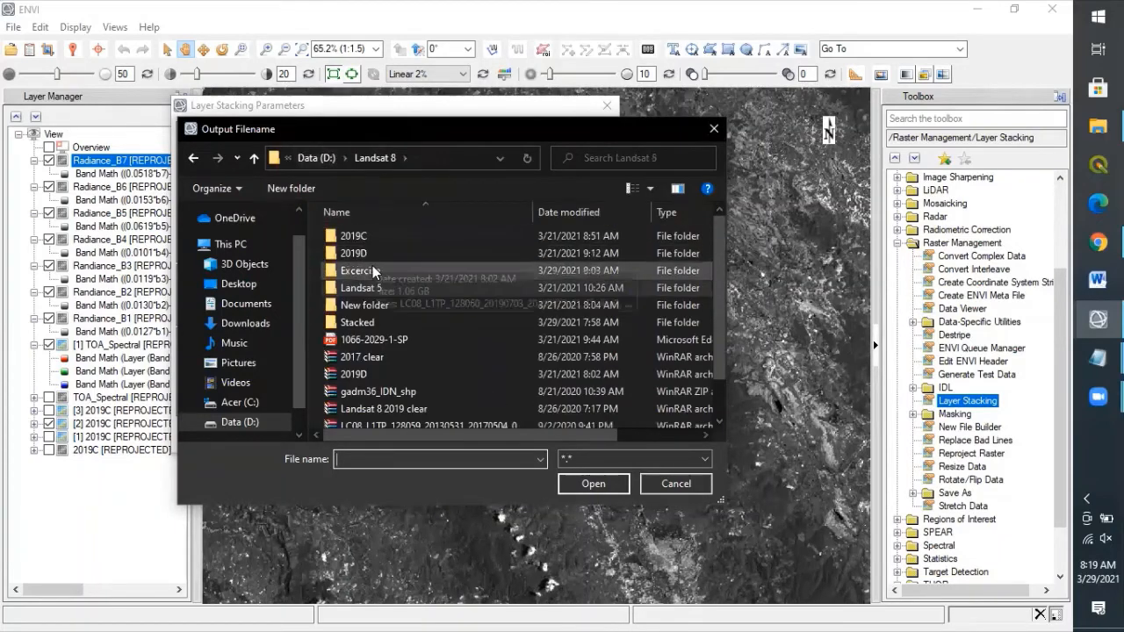
left_click(293, 187)
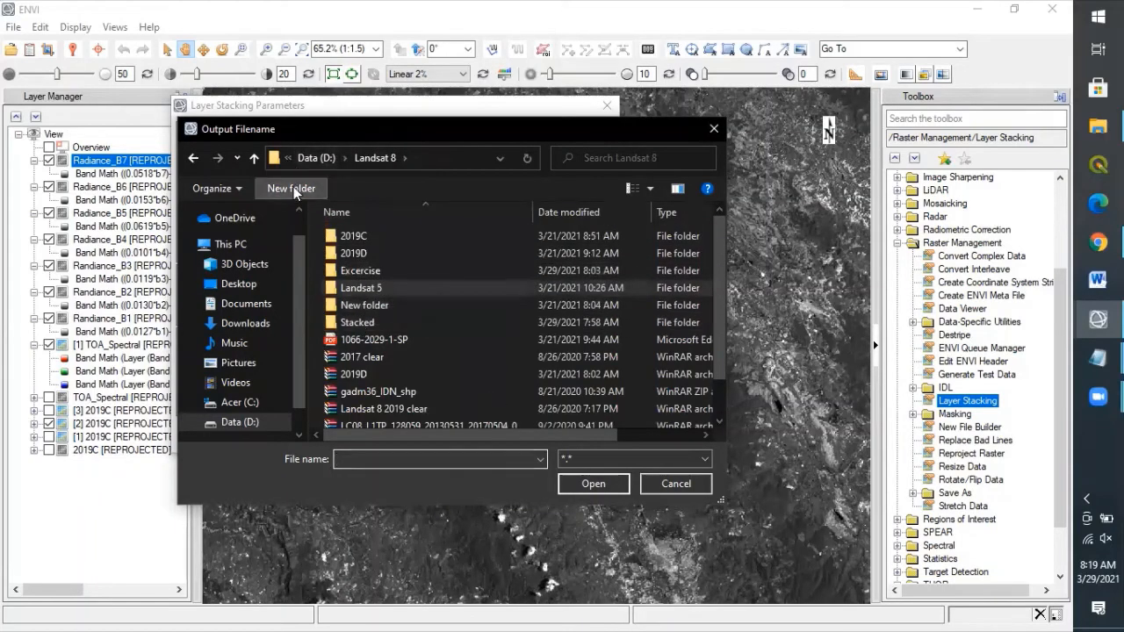
type("2019")
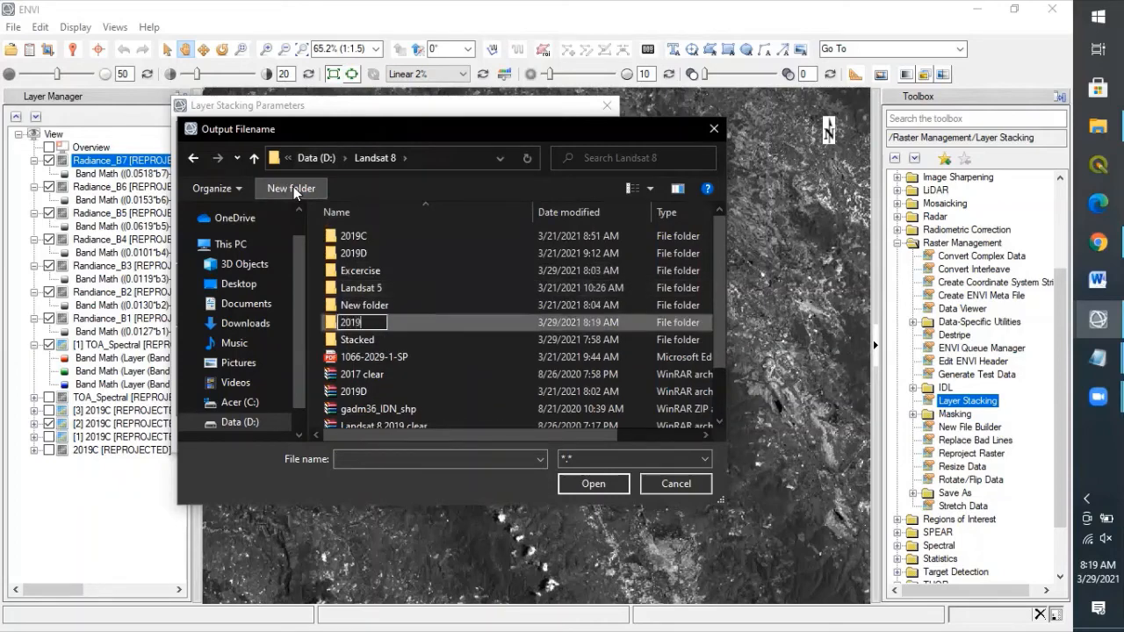
type("_Layer")
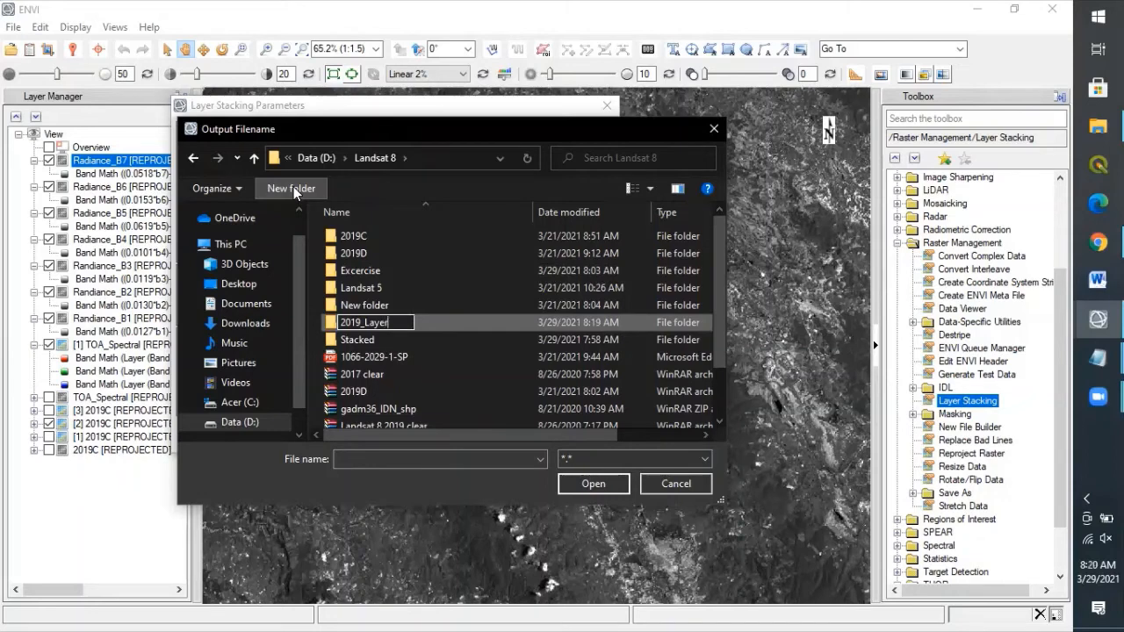
type("Stacking")
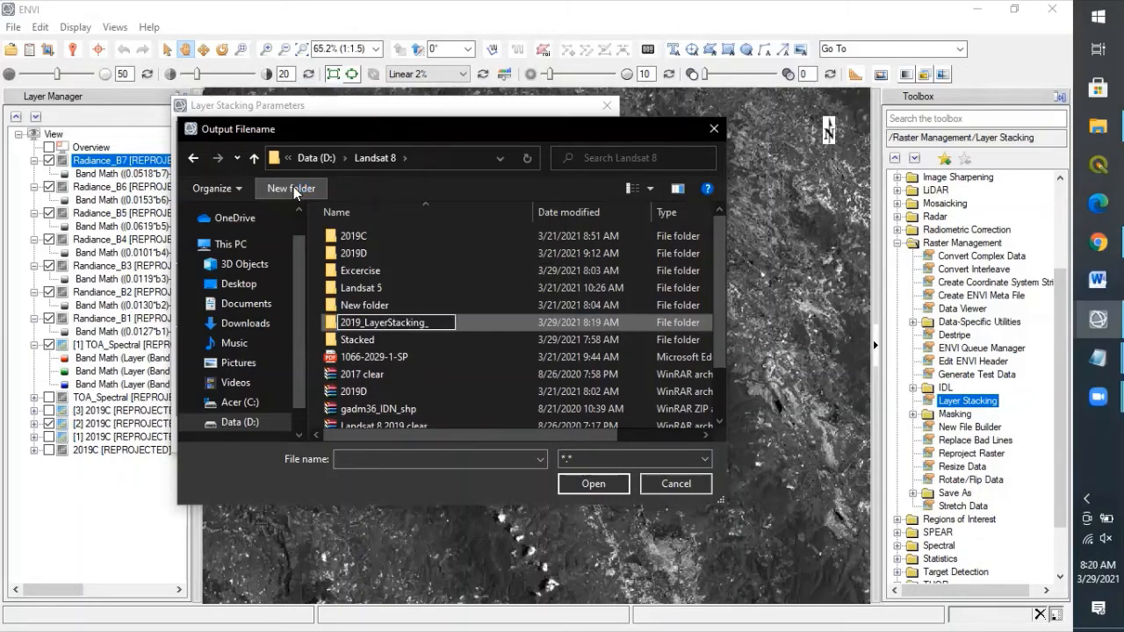
type("_Radiance")
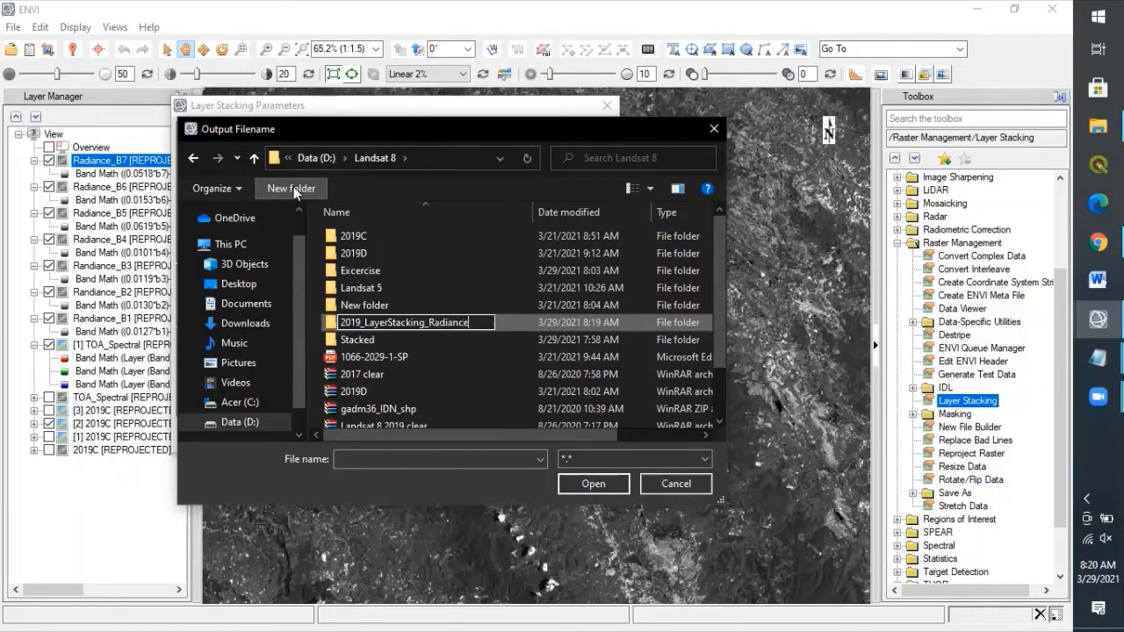
double_click(507, 321)
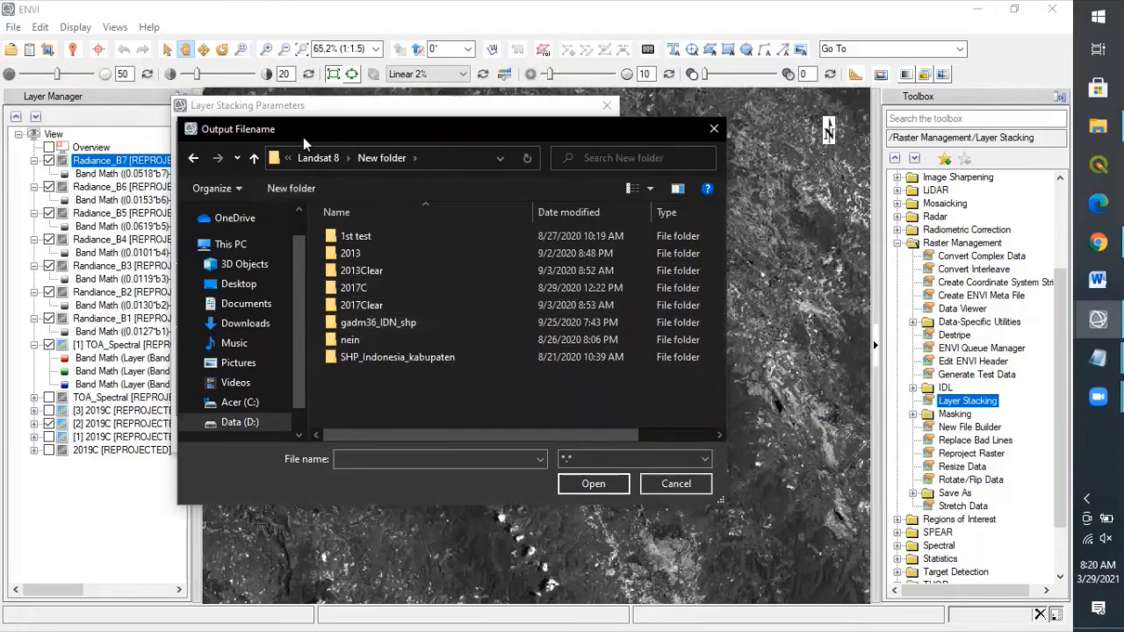
left_click(312, 166)
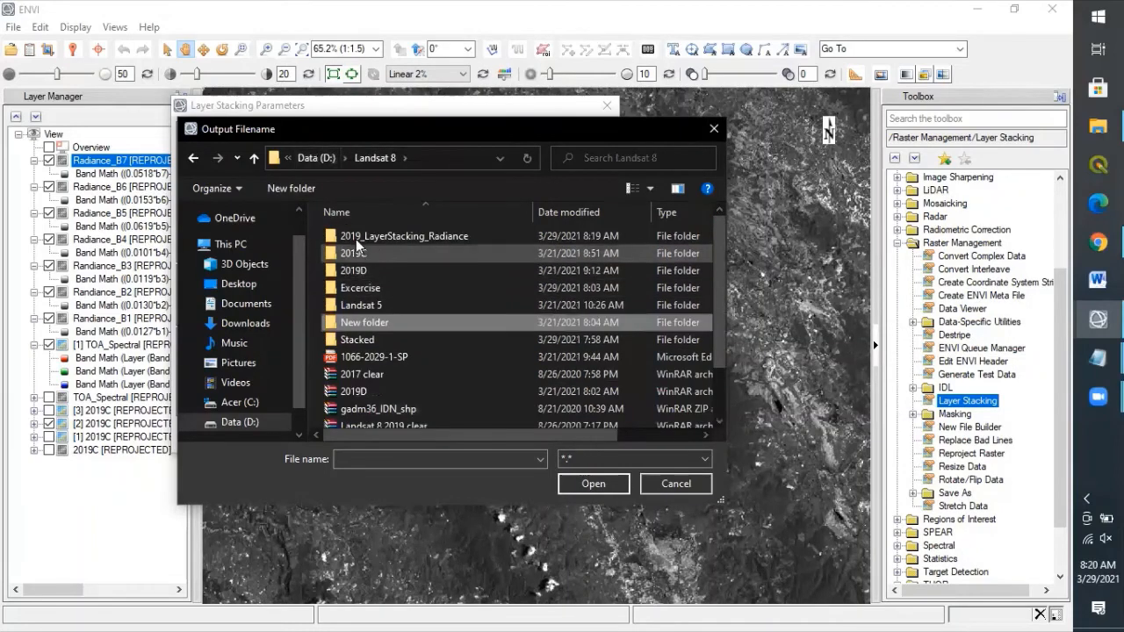
double_click(356, 236)
Step: Save the stack as TOA_Radiance_2019 and start the layer stacking
left_click(394, 458)
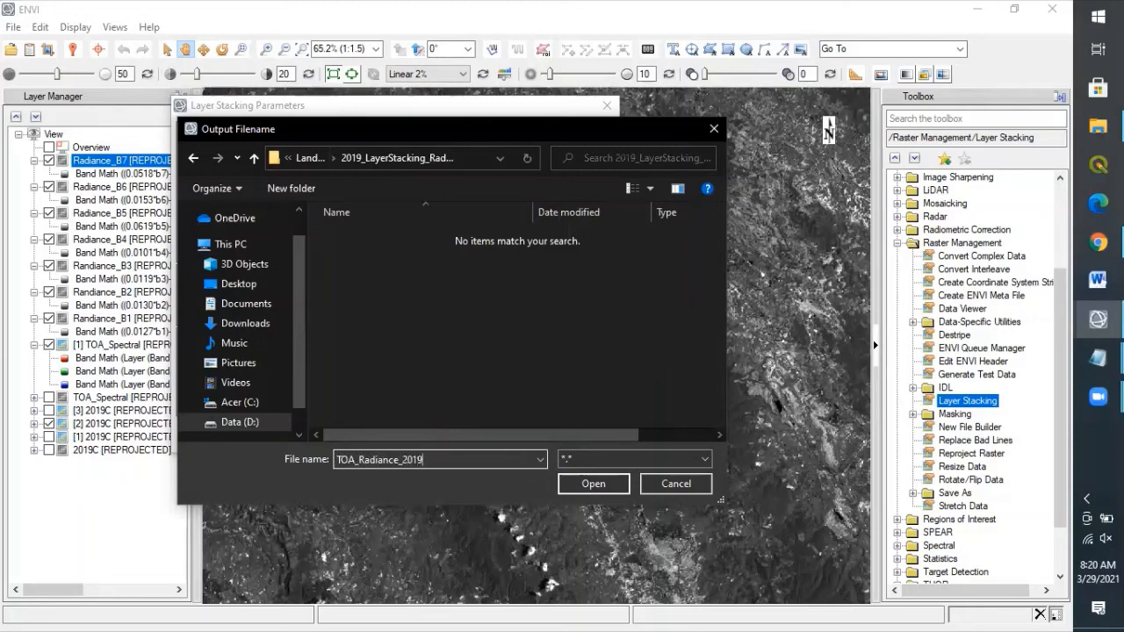
left_click(588, 483)
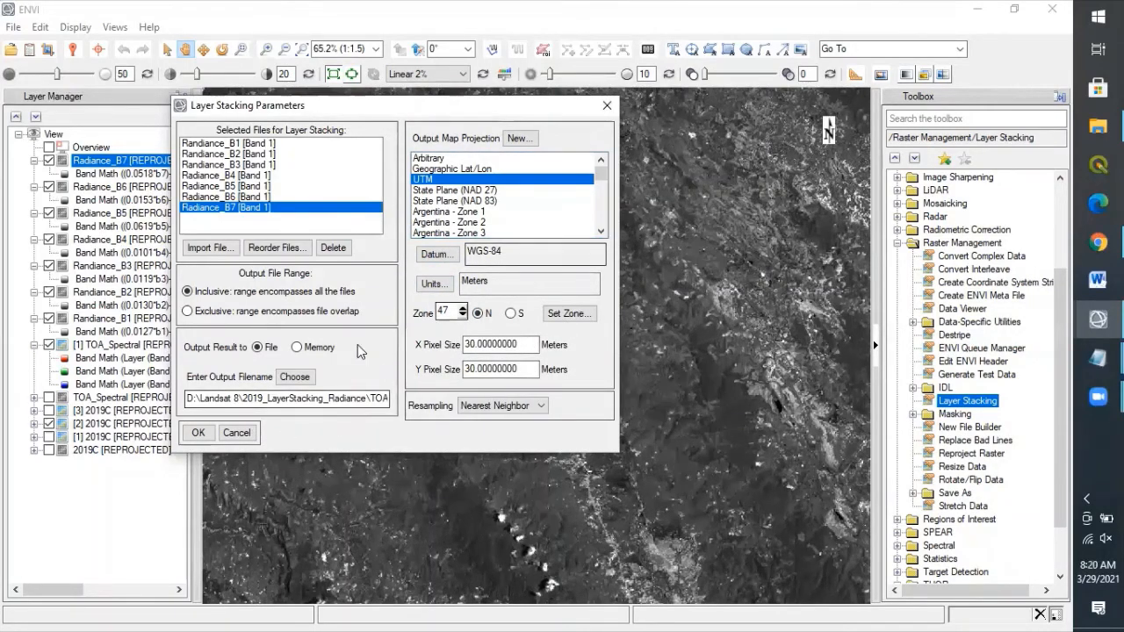
left_click(197, 433)
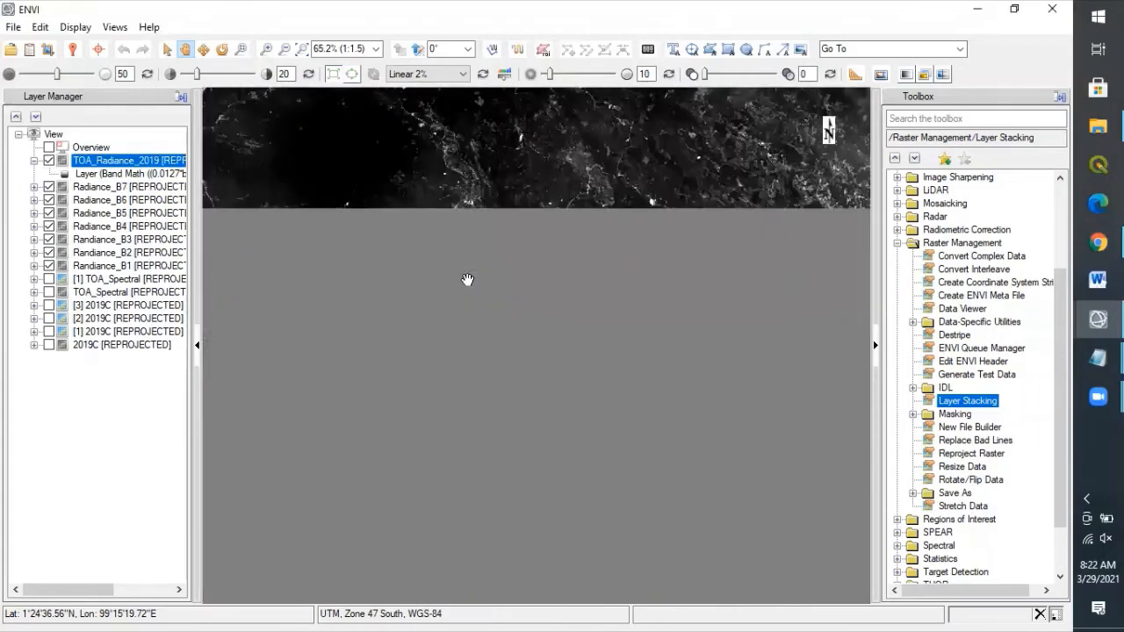
Step: Uncheck the Radiance_B7 through Radiance_B1 layers so only TOA_Radiance_2019 stays visible
left_click(49, 188)
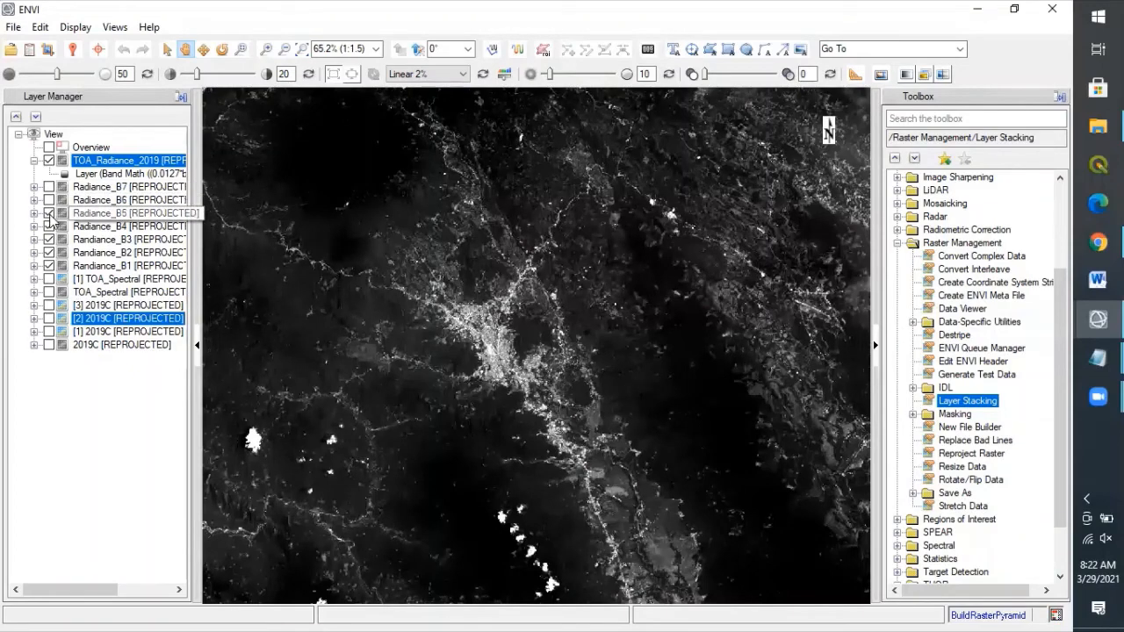
left_click(49, 214)
left_click(50, 227)
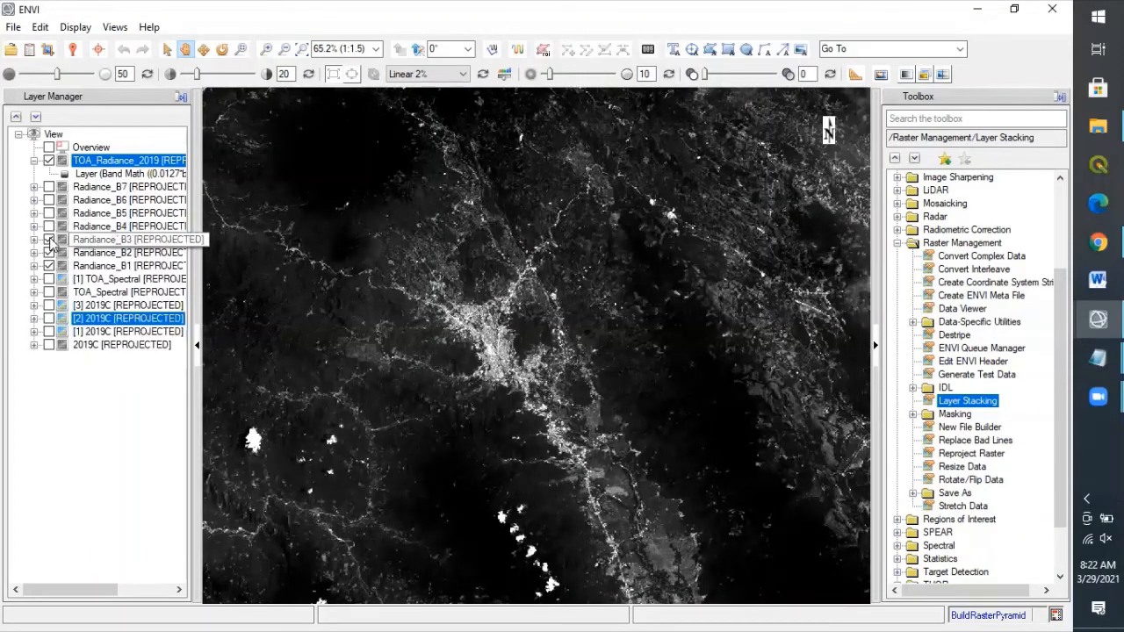
left_click(49, 240)
left_click(49, 253)
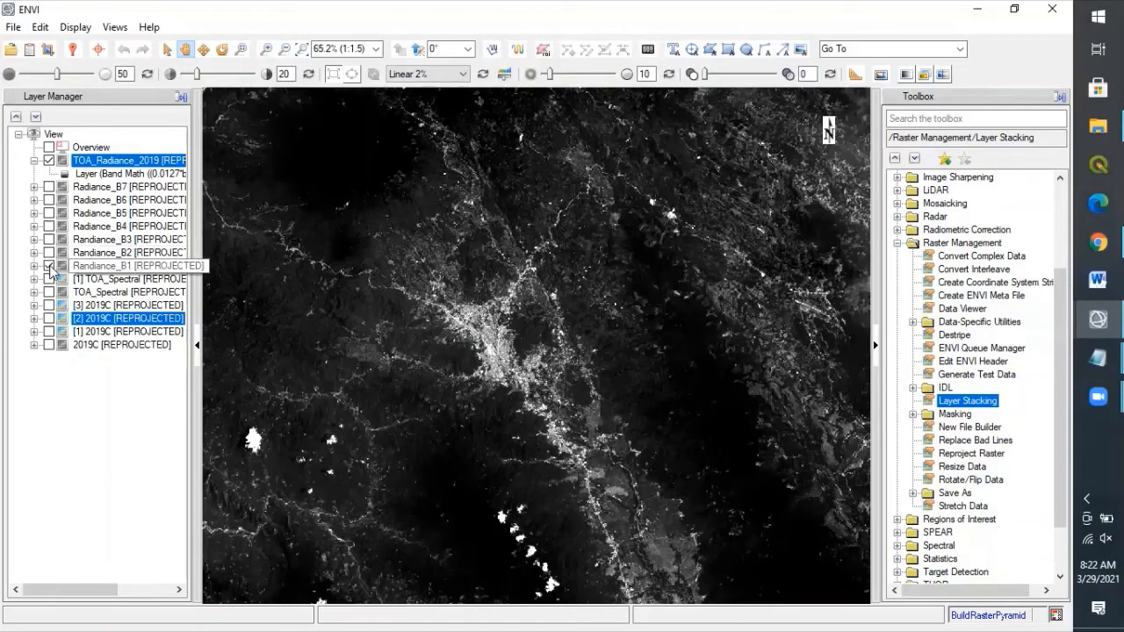
left_click(50, 266)
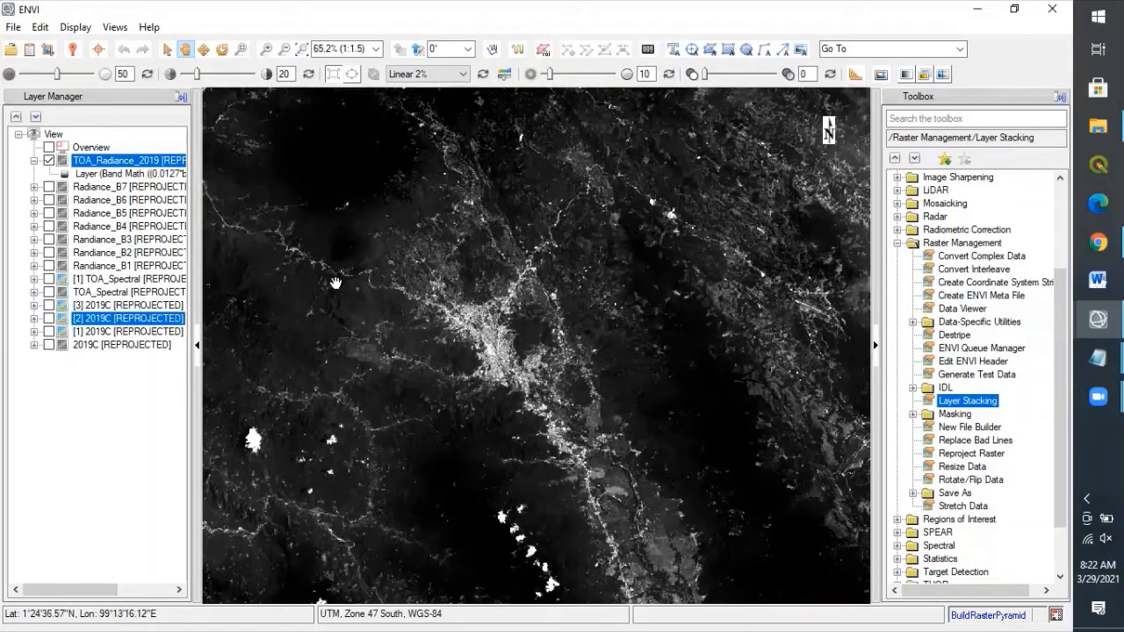
Step: In Data Manager, collapse the 2019C, TOA_Spectral and Radiance_B1–B7 file entries
left_click(29, 52)
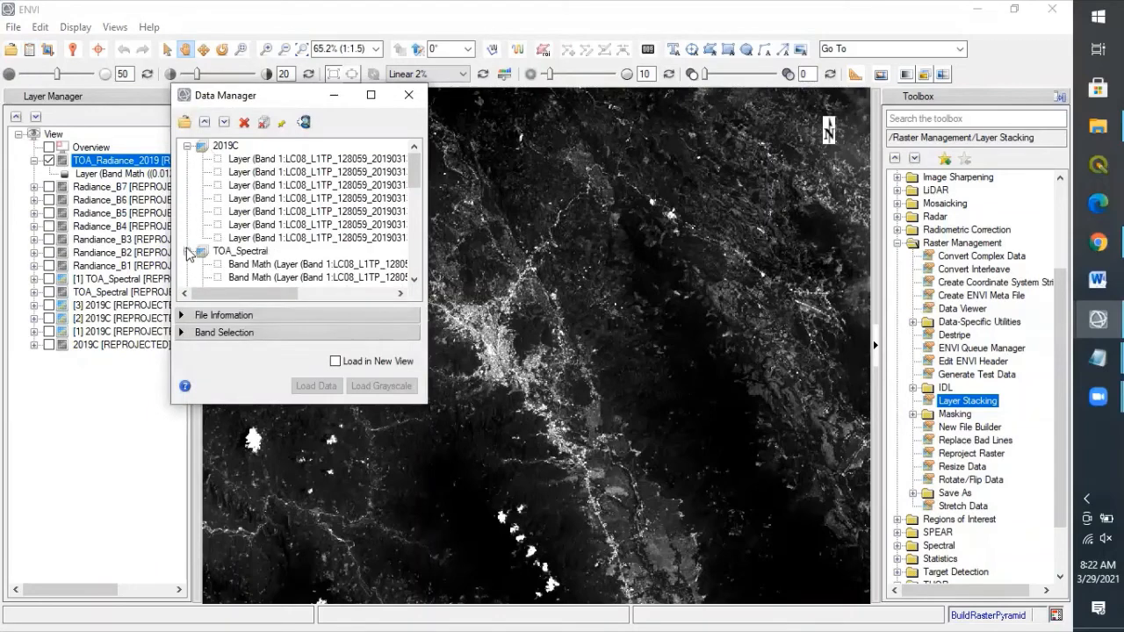
left_click(187, 147)
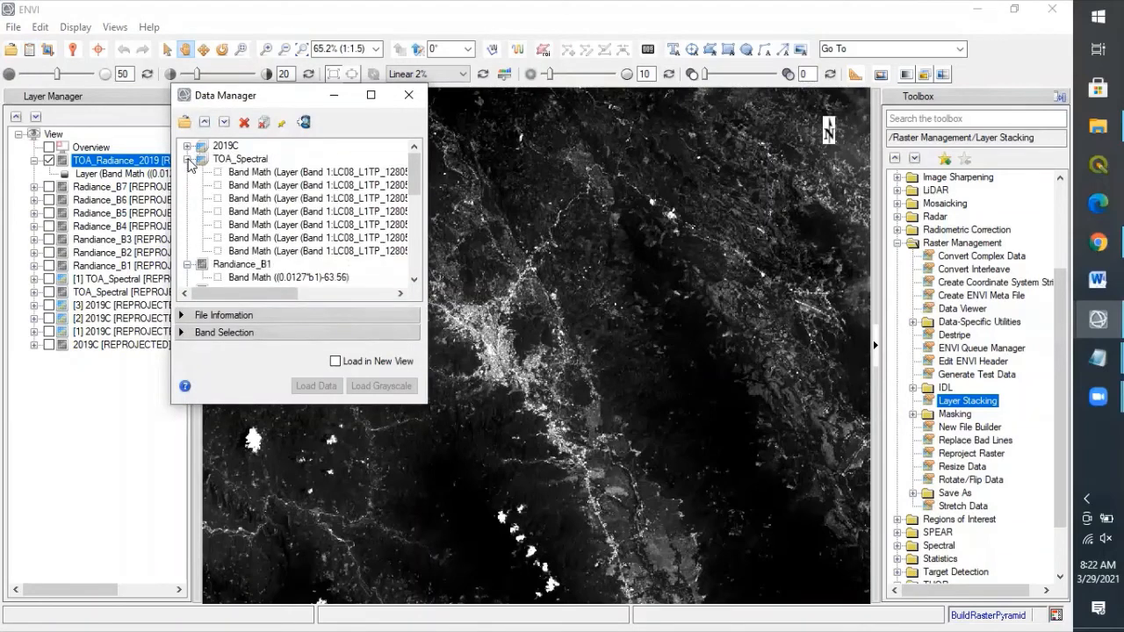
left_click(187, 160)
left_click(187, 173)
left_click(187, 186)
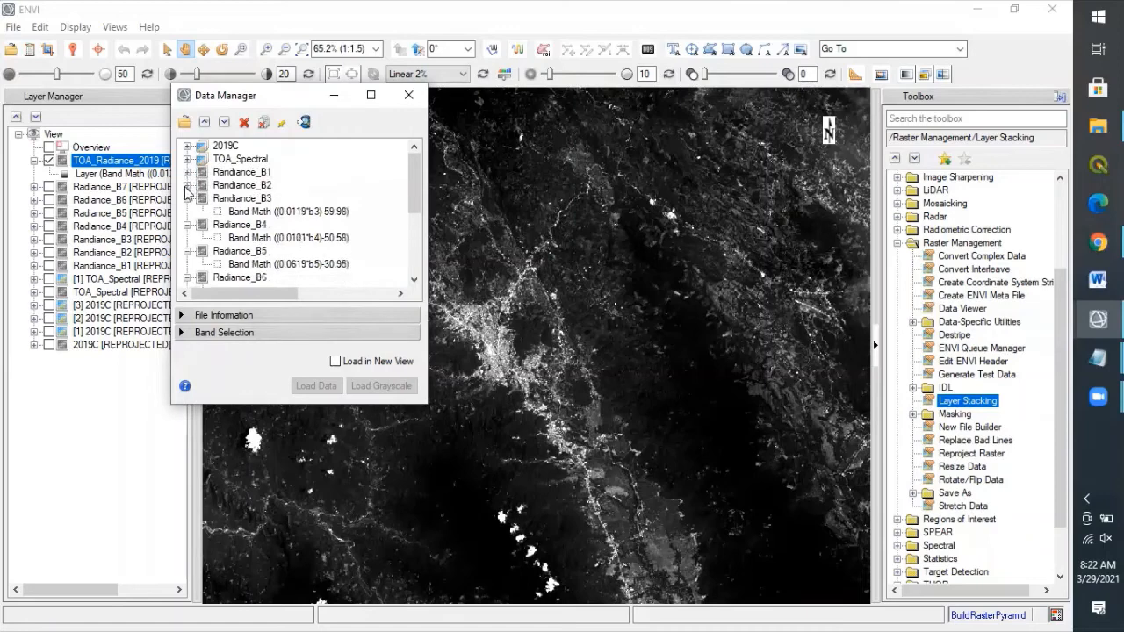
left_click(187, 199)
left_click(187, 212)
left_click(187, 226)
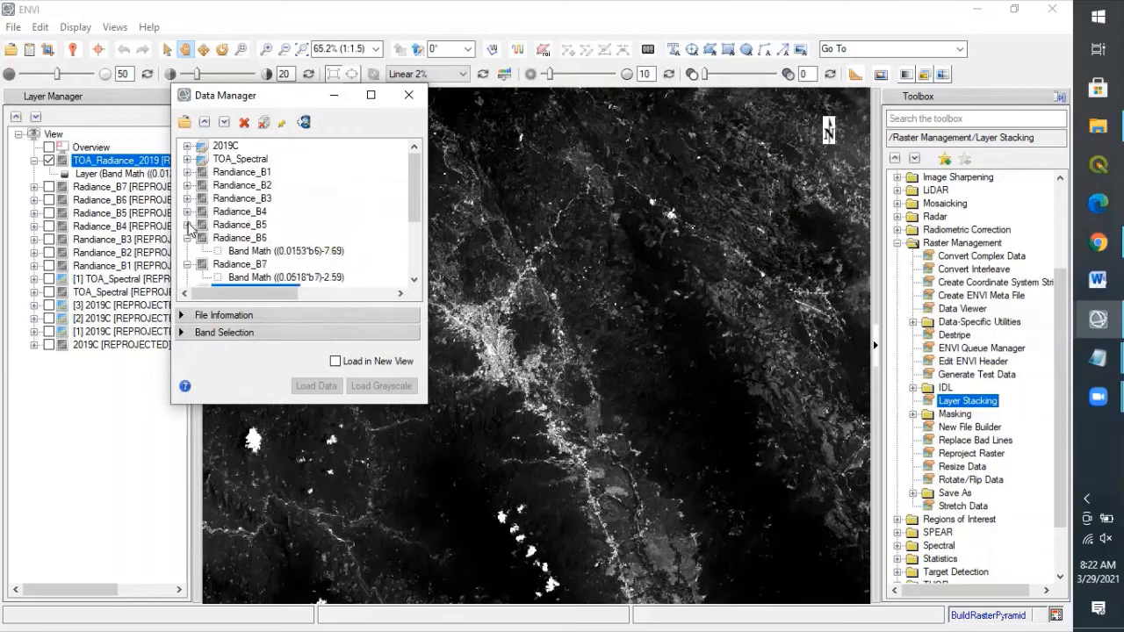
left_click(187, 239)
left_click(187, 252)
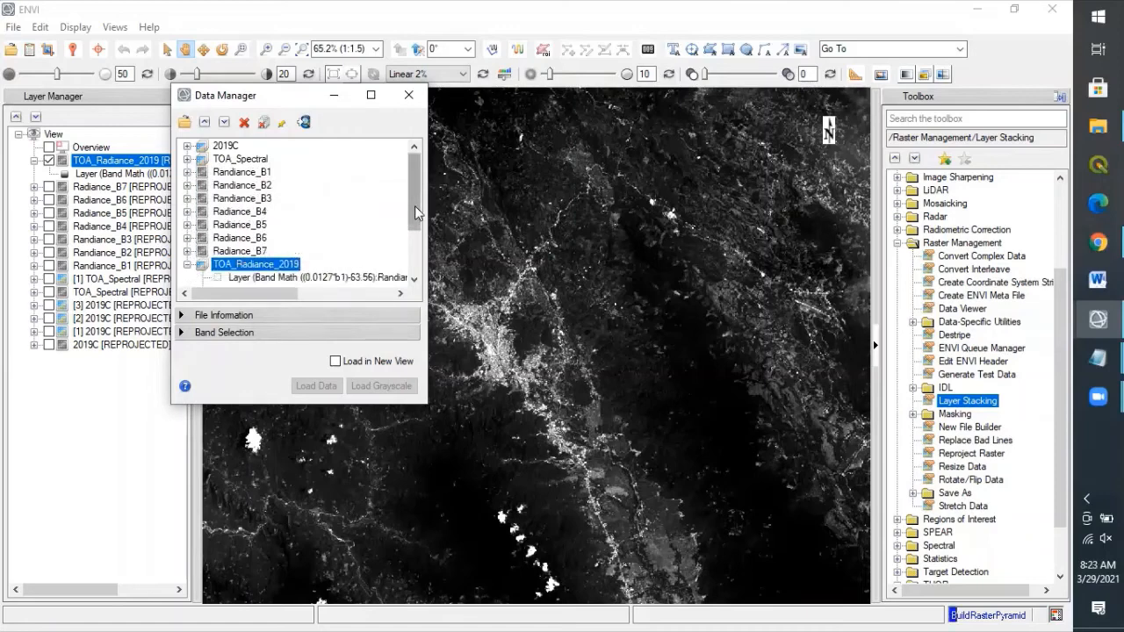
left_click_drag(416, 218, 412, 278)
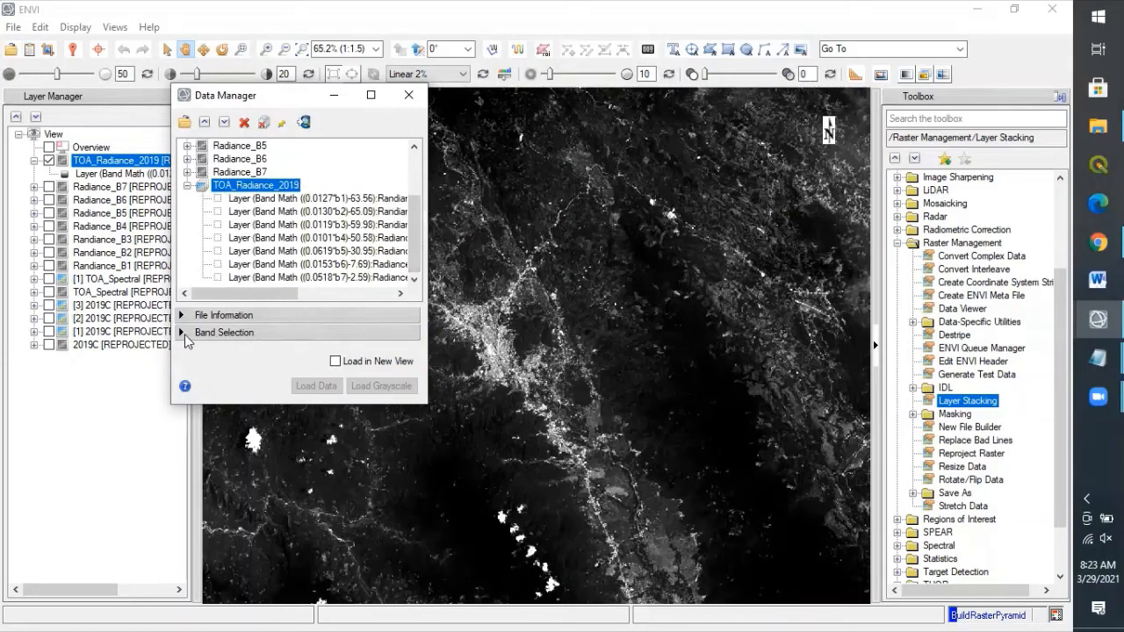
Step: Assign TOA_Radiance_2019 bands 4, 3, 2 to red, green, blue and load the composite
left_click(182, 337)
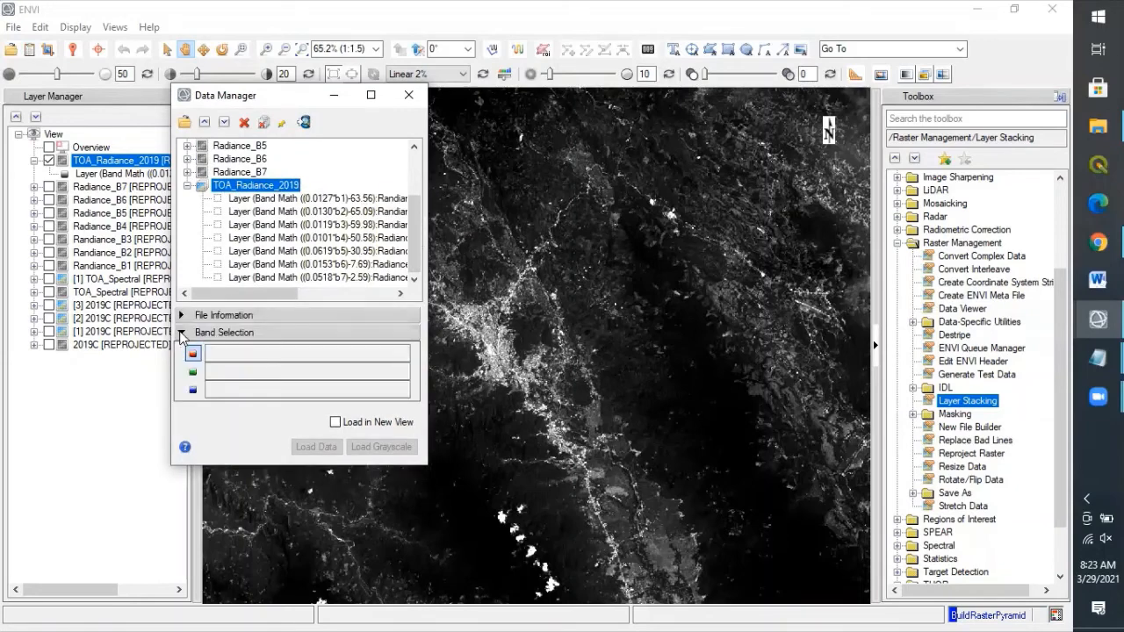
left_click(274, 238)
left_click(249, 226)
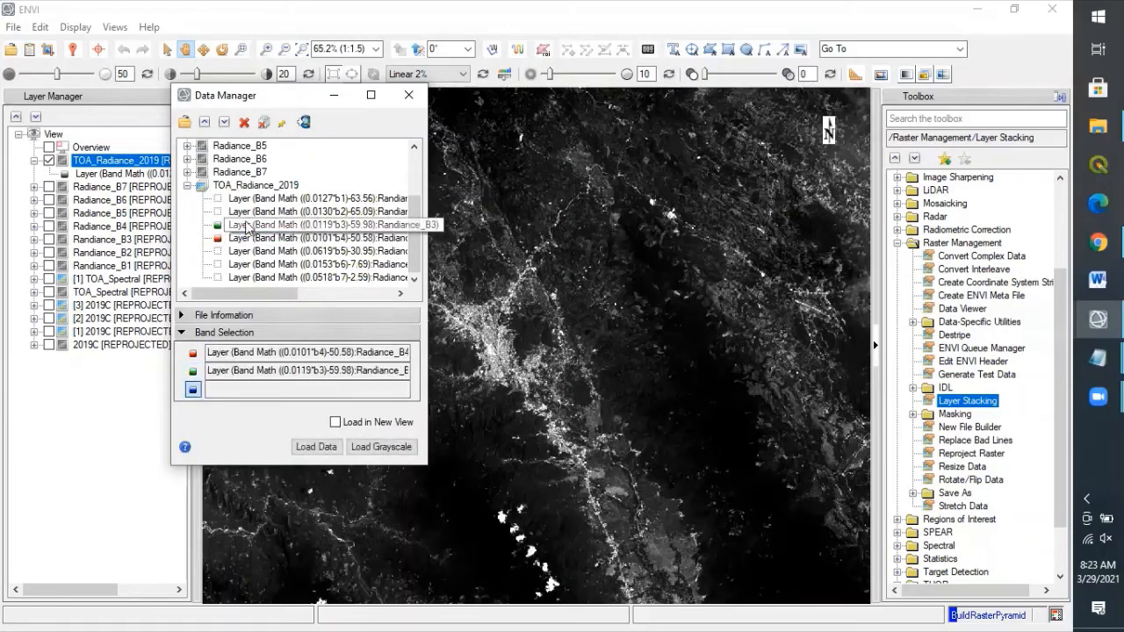
left_click(246, 213)
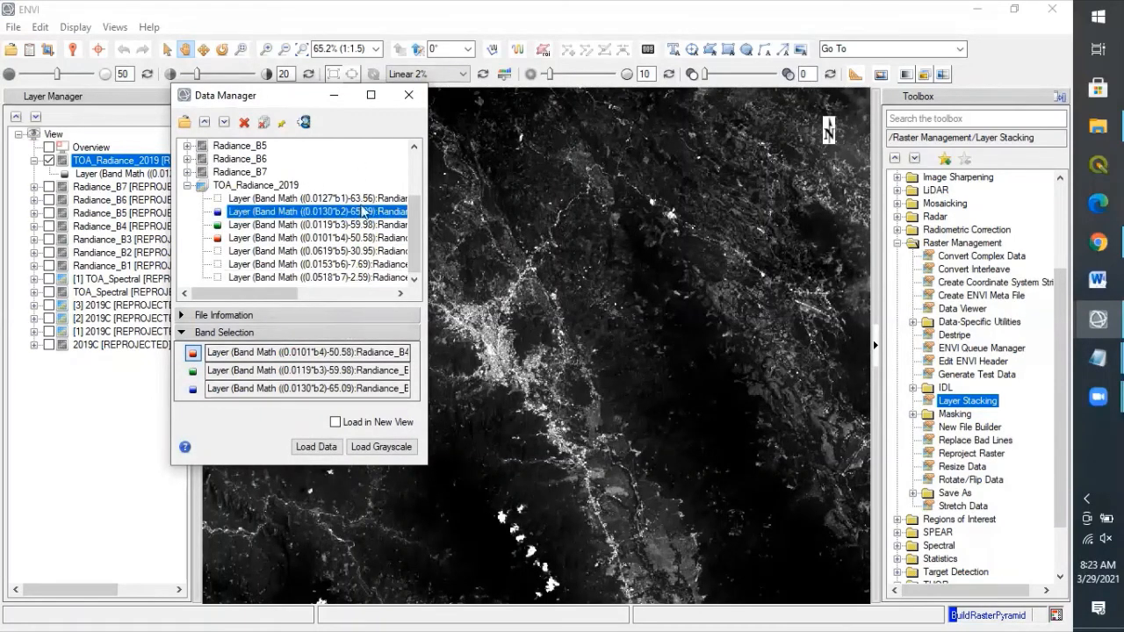
left_click(327, 445)
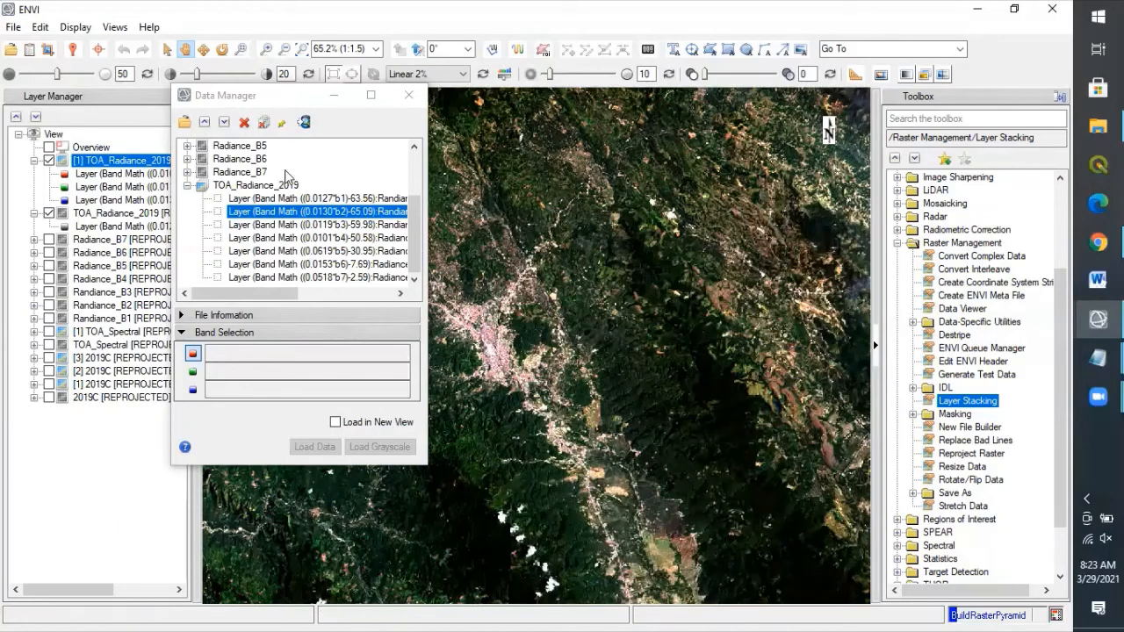
Step: Minimize Data Manager, hide the grayscale TOA_Radiance_2019 layer, and show [1] TOA_Spectral and [2] 2019C
left_click(345, 94)
left_click(48, 214)
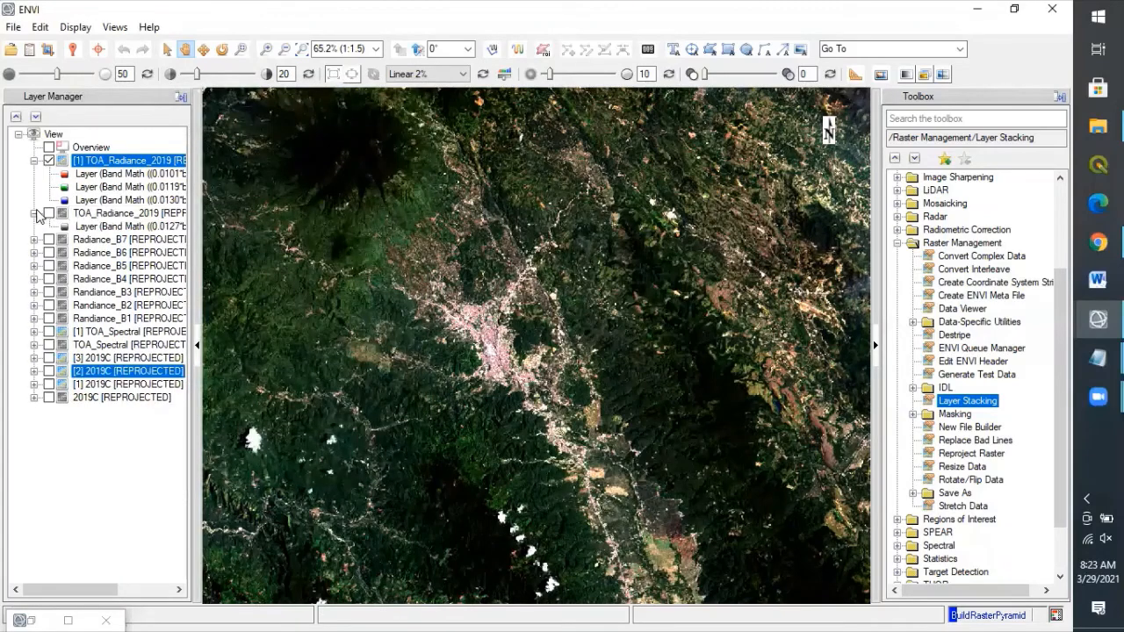
left_click(34, 214)
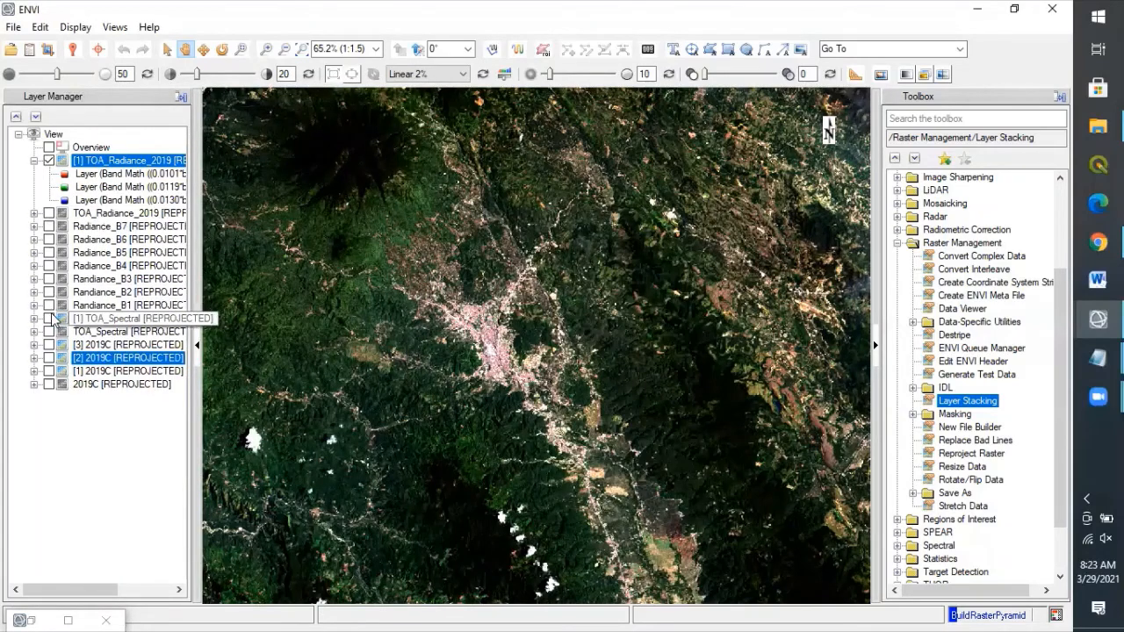
left_click(49, 319)
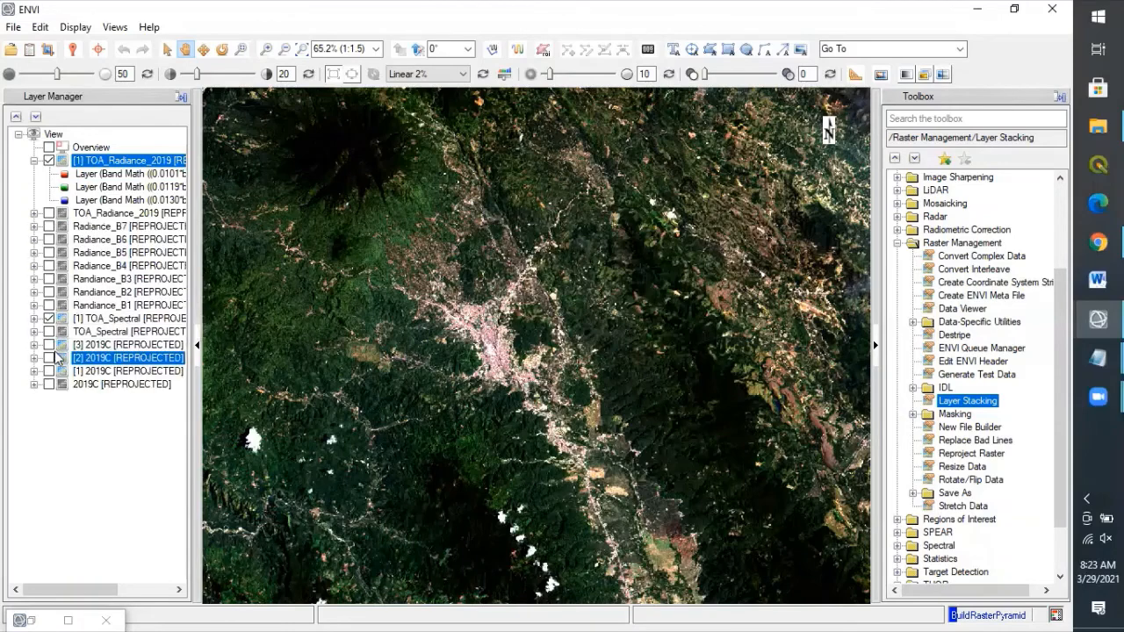
left_click(49, 358)
Step: Compare layers using View Blend and View Flicker, then remove the flicker and re-show the true-colour composite
left_click(926, 77)
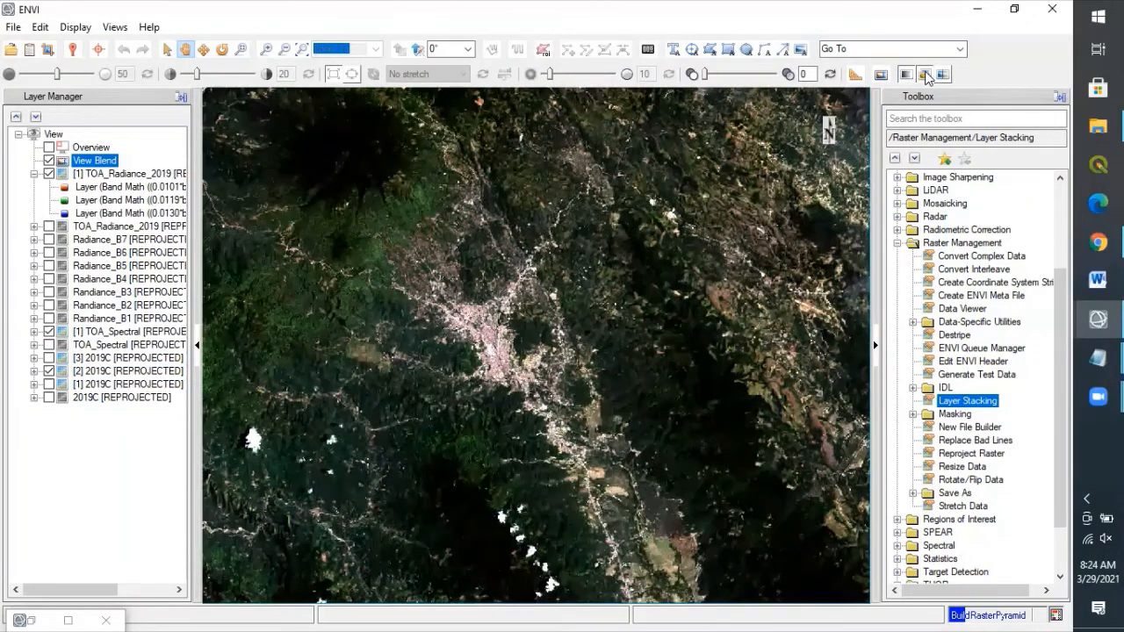
left_click(926, 77)
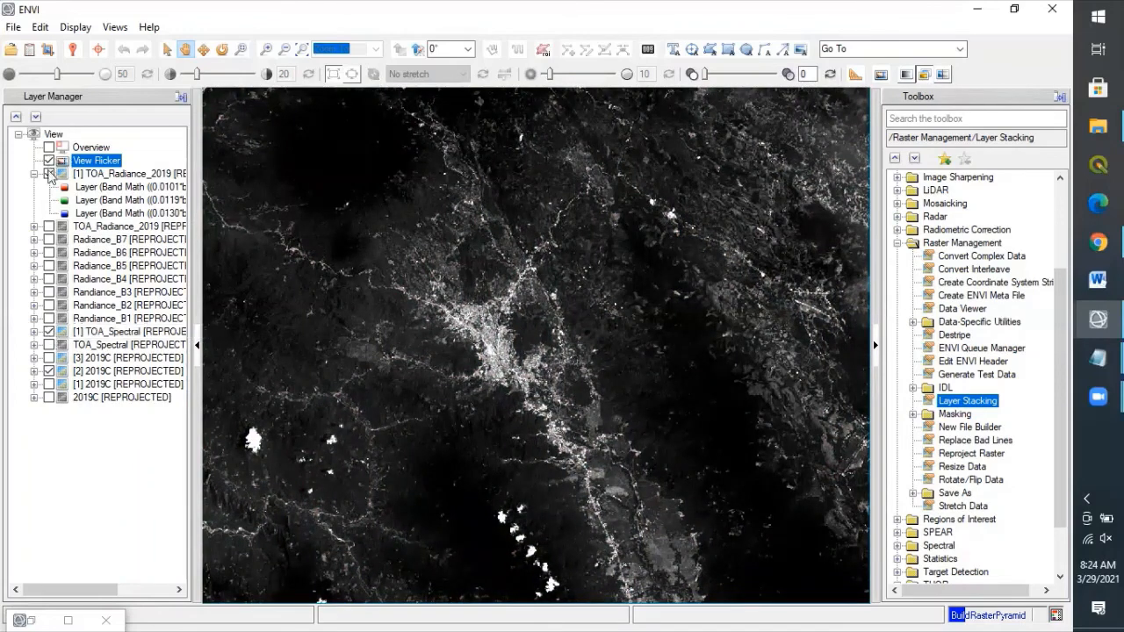
left_click(49, 332)
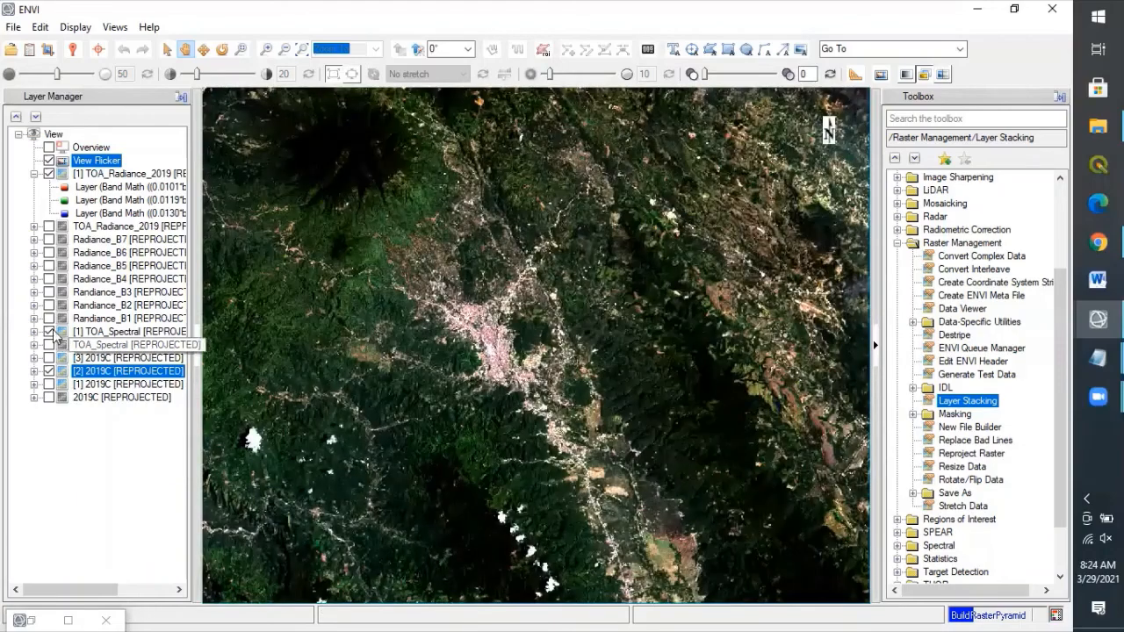
left_click(48, 334)
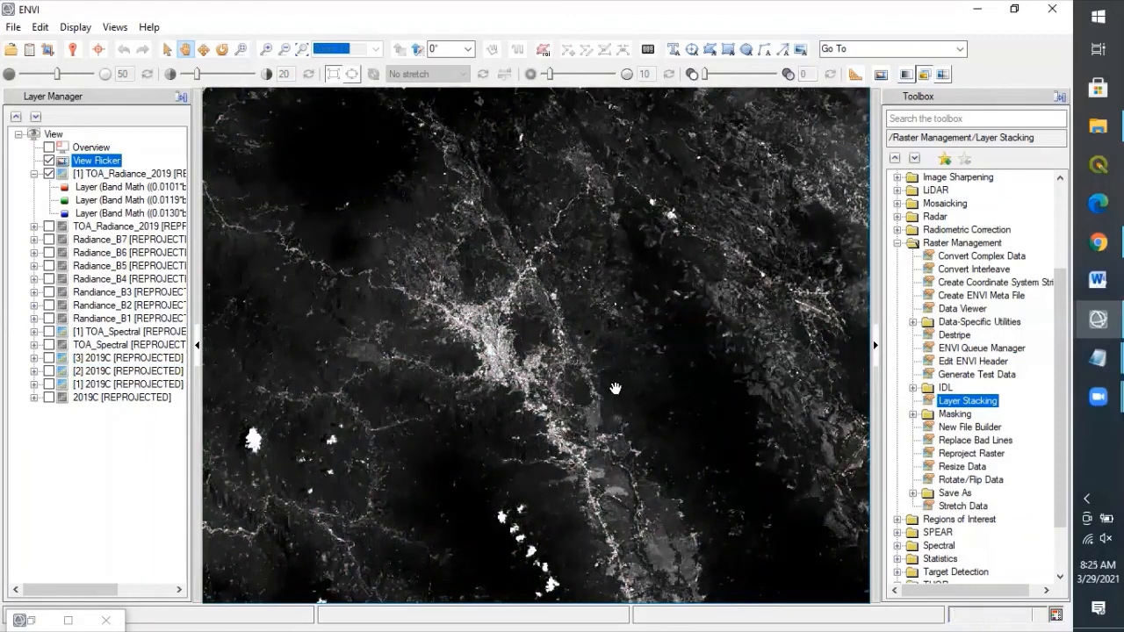
left_click(50, 160)
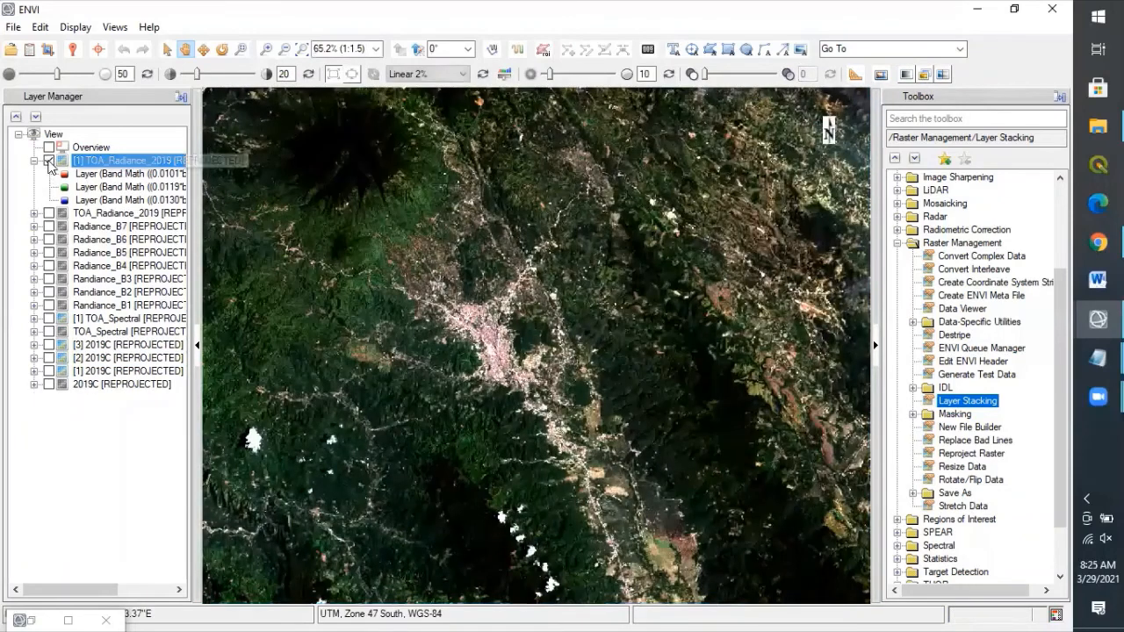
left_click(49, 162)
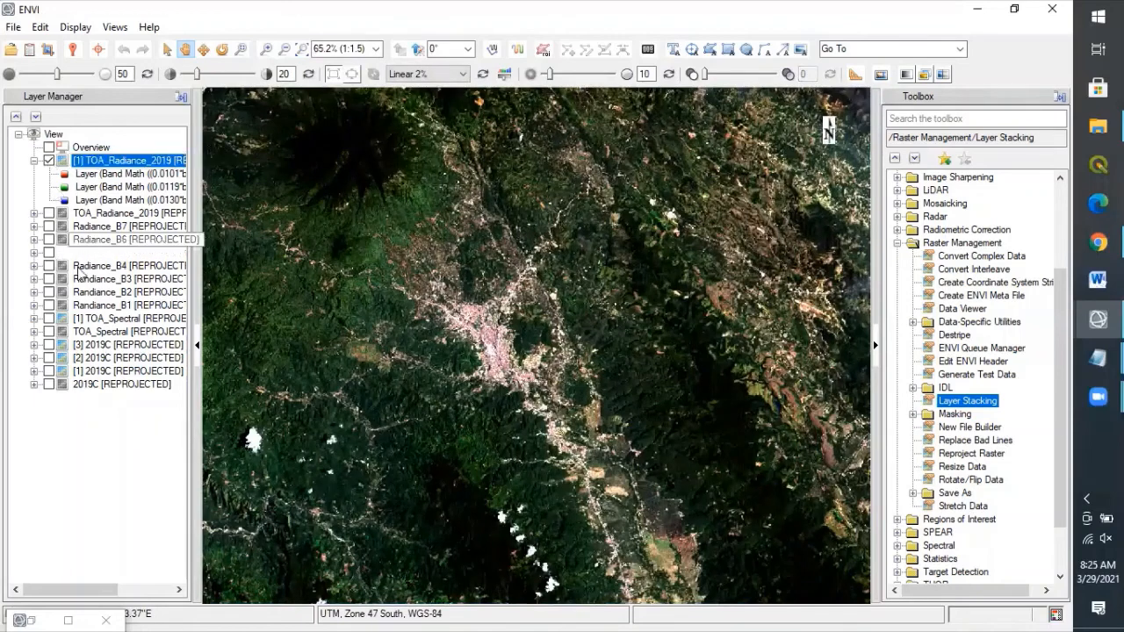